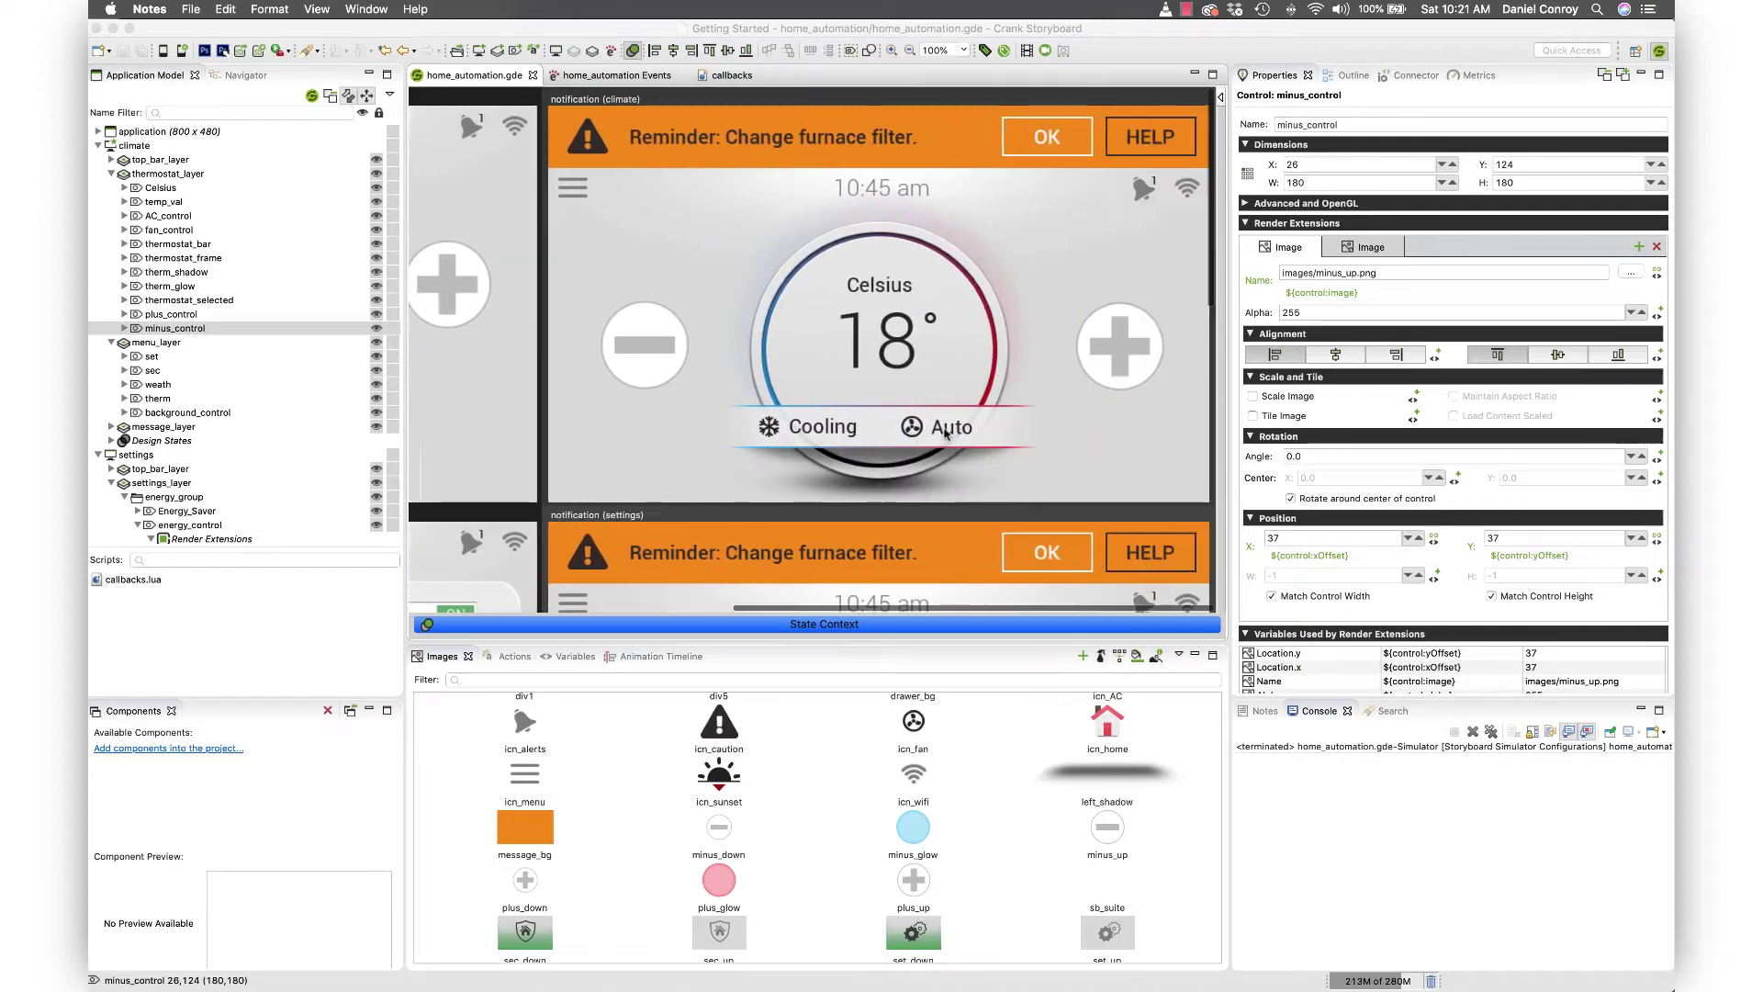
# - Look through the climate, settings and weather screens of the home_automation design, including their notification states
pyautogui.scroll(-5, 946, 434)
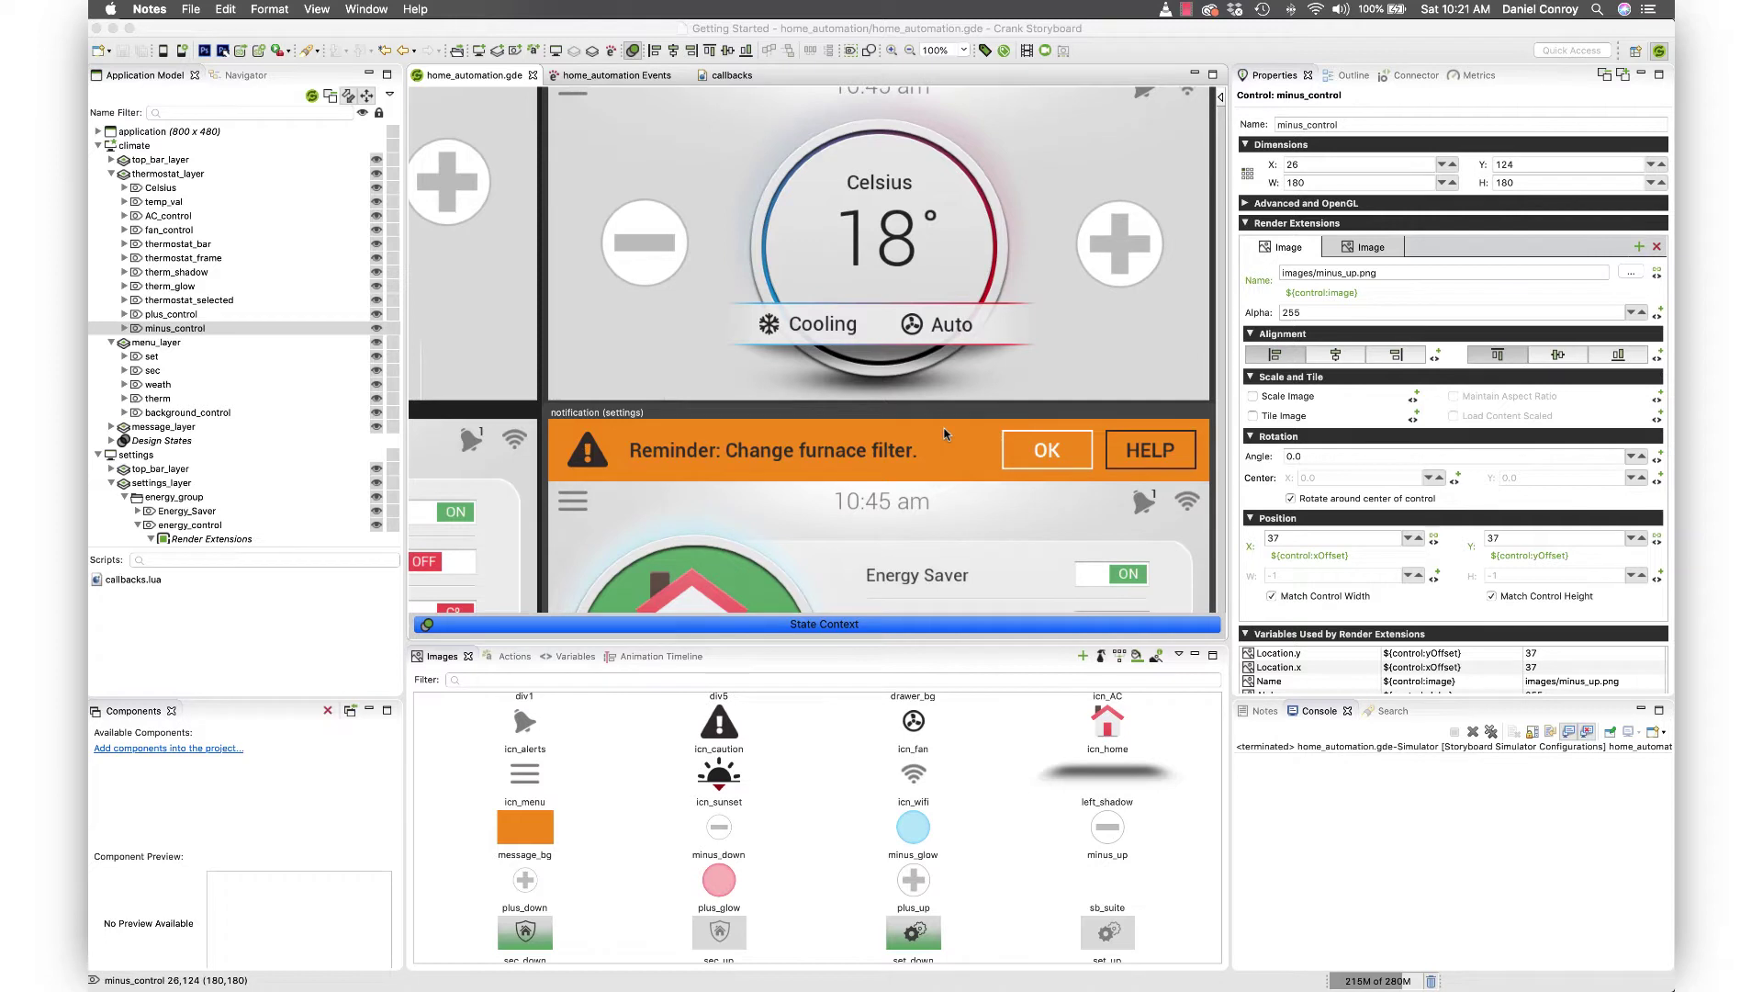
pyautogui.hscroll(-10, 945, 434)
pyautogui.scroll(-2, 946, 434)
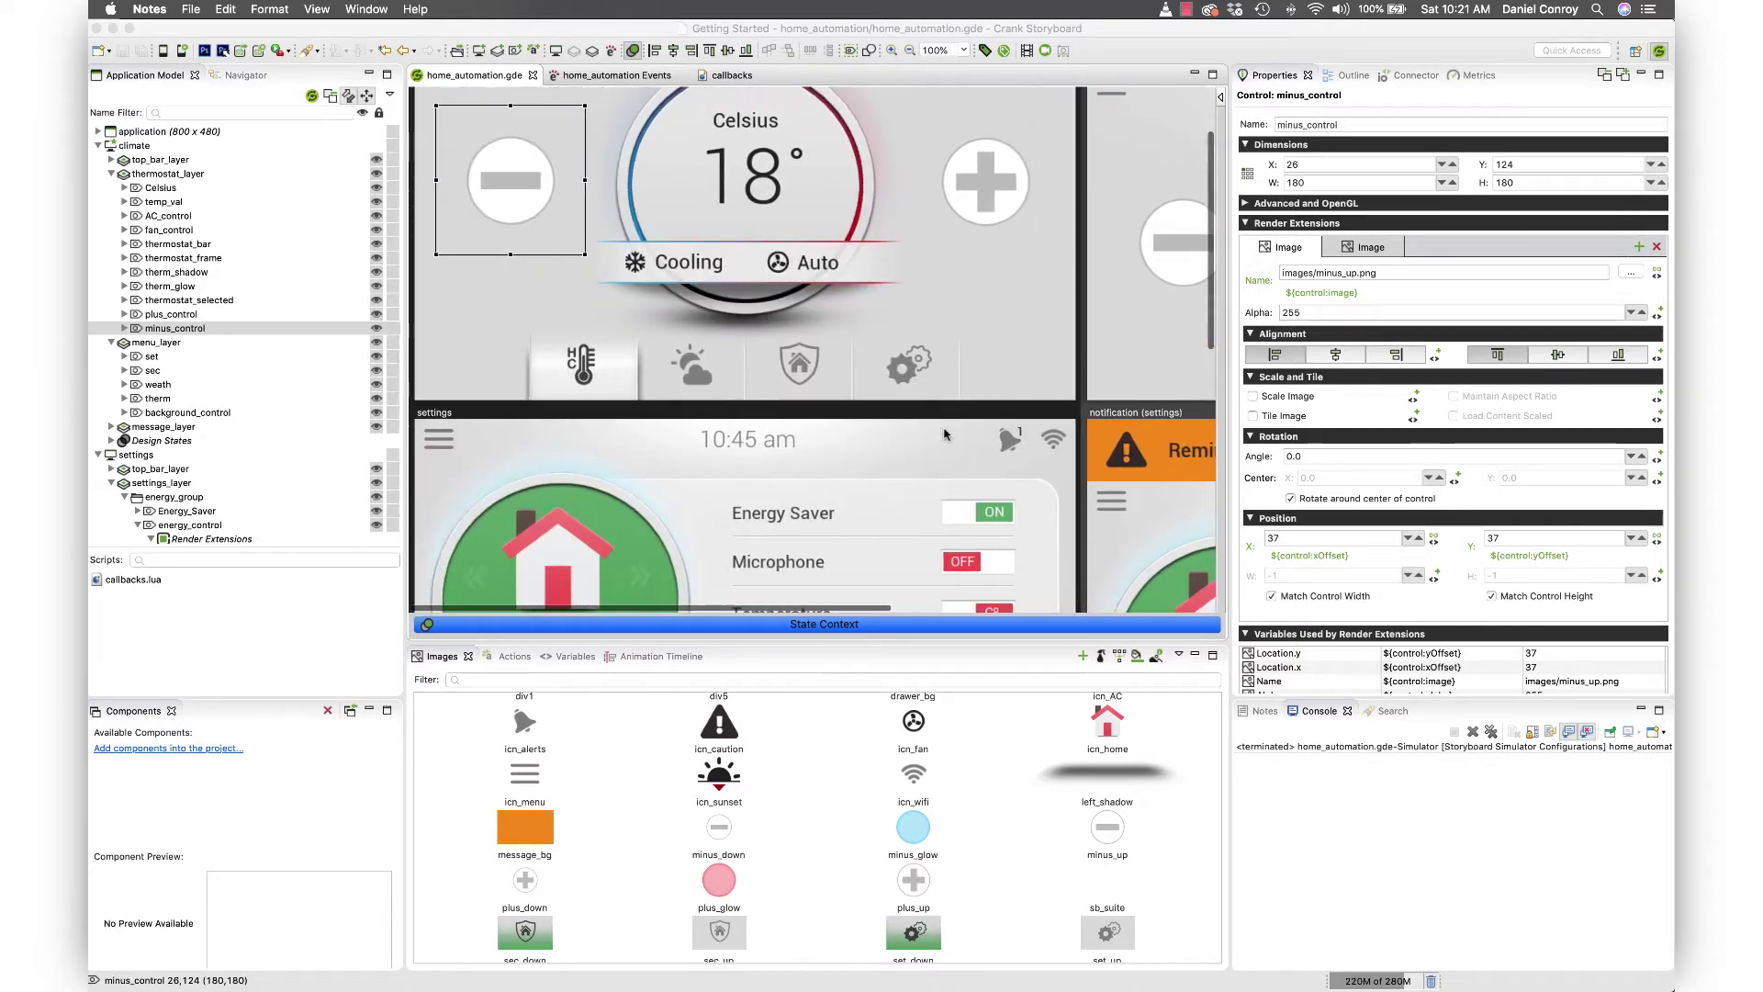
pyautogui.scroll(-2, 946, 435)
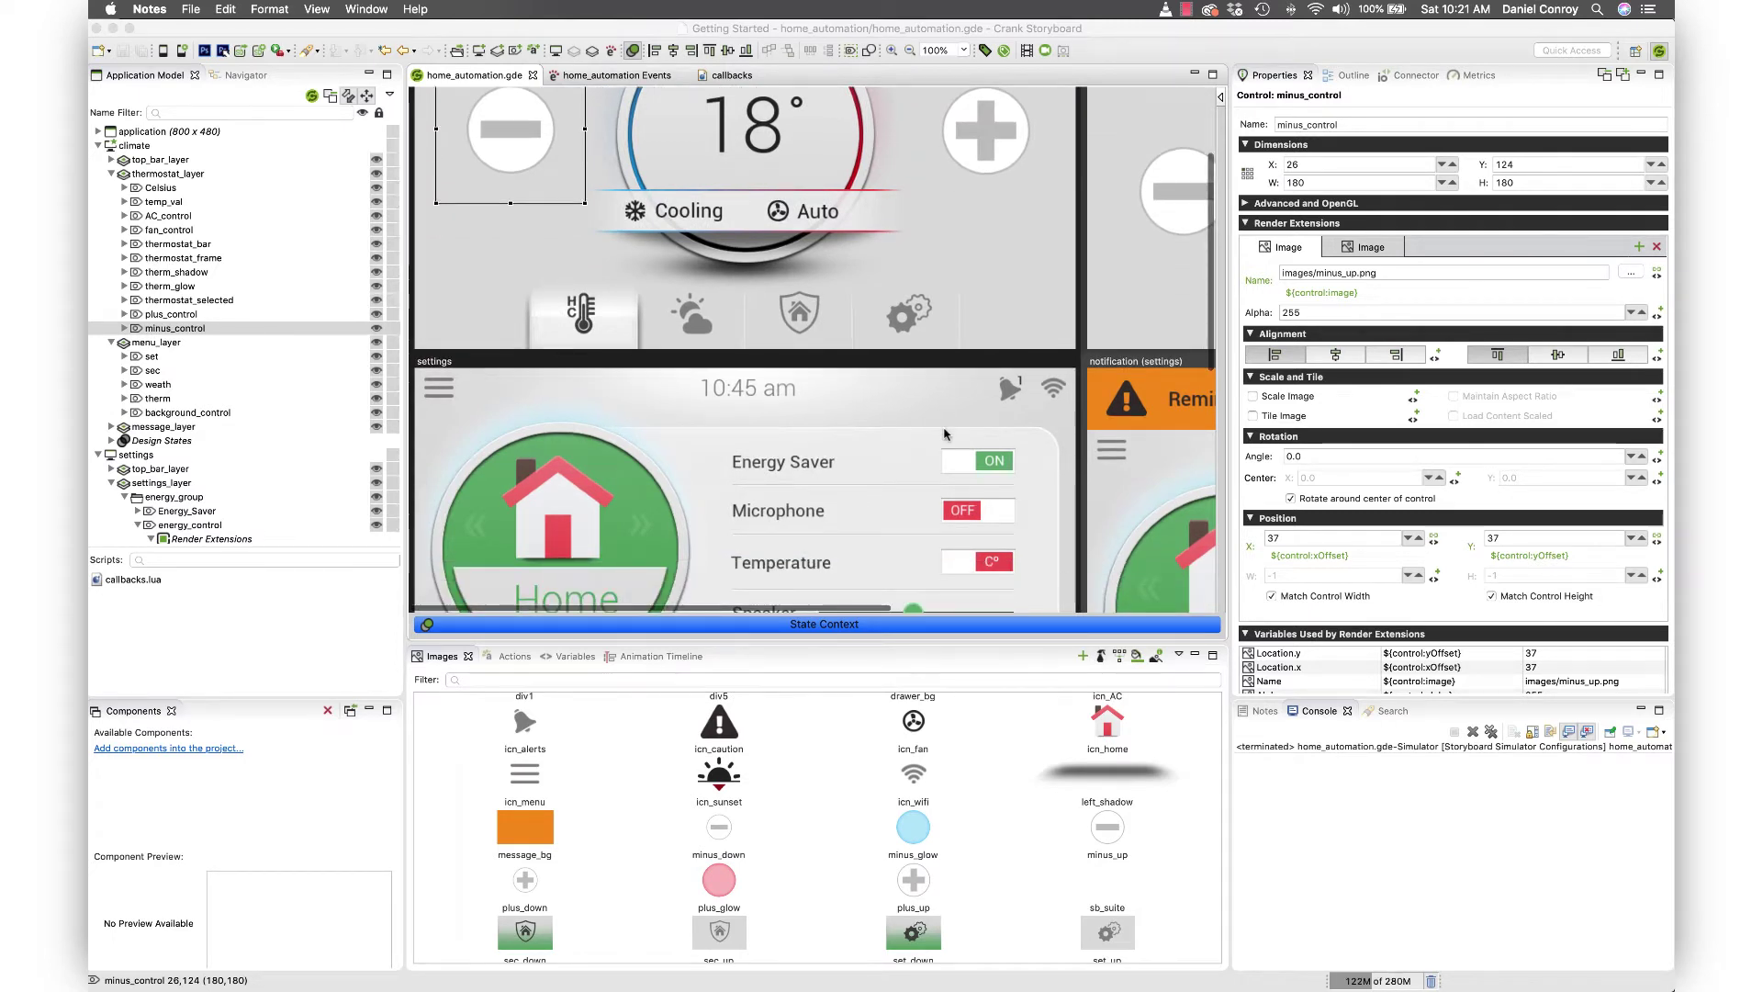
pyautogui.scroll(-1, 945, 434)
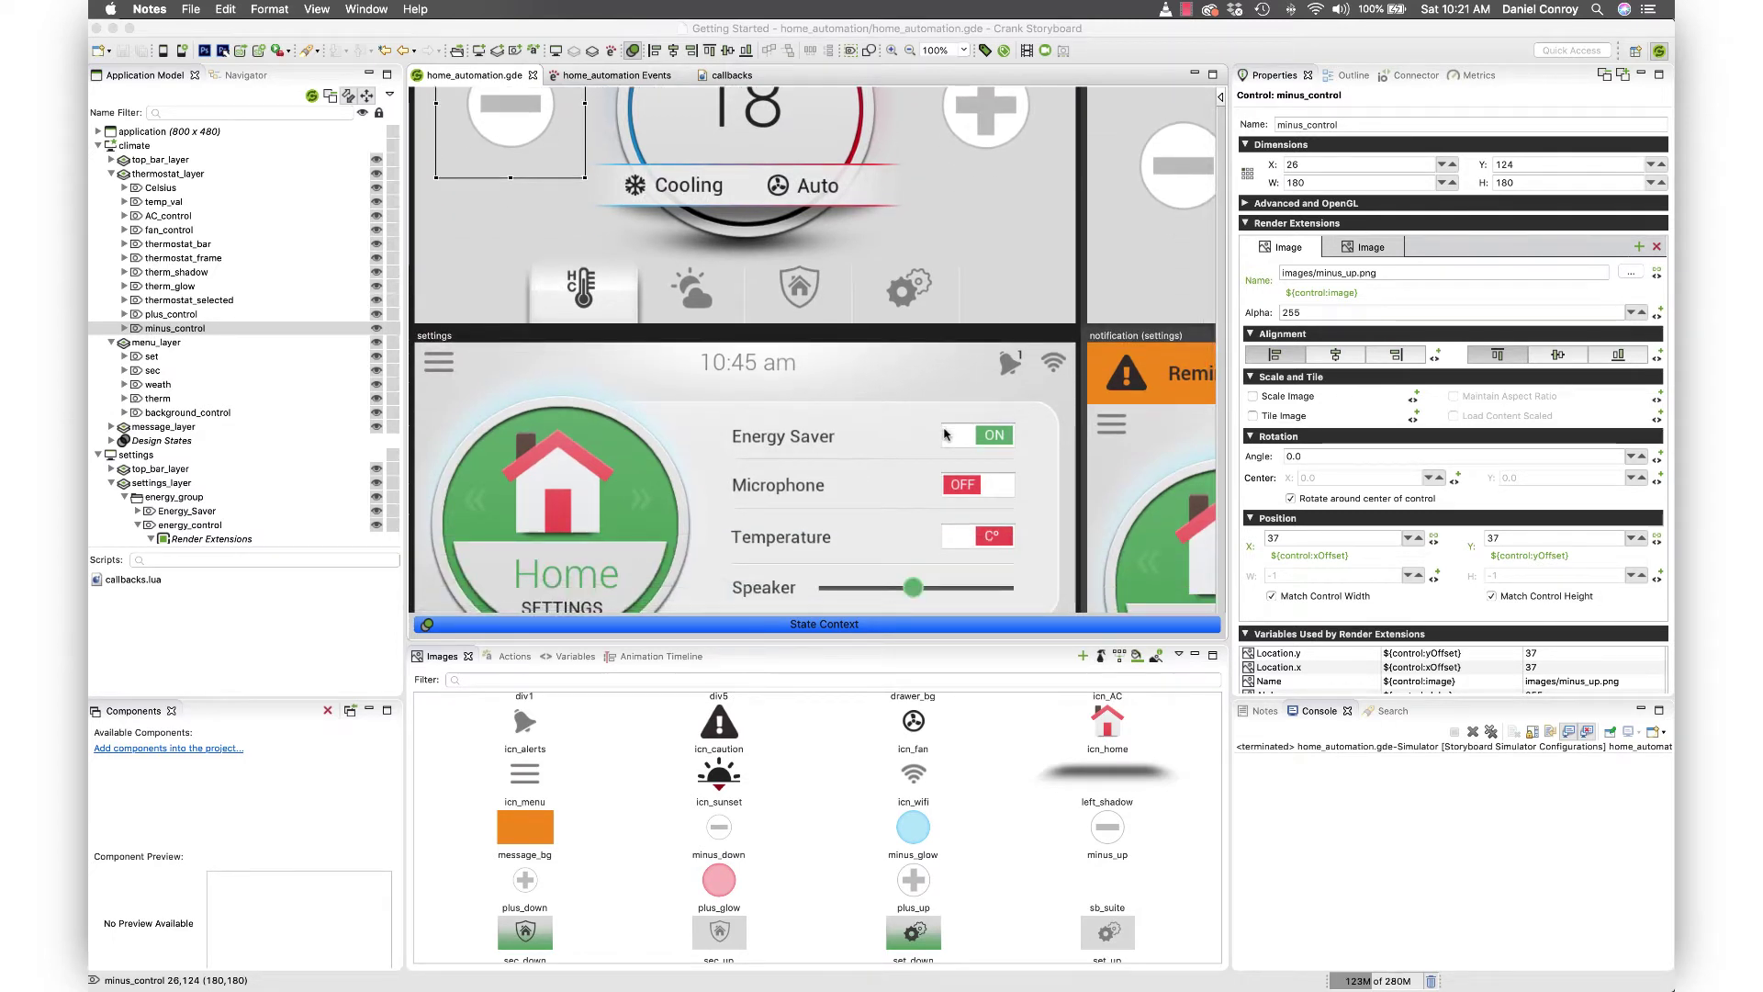
pyautogui.scroll(-6, 946, 435)
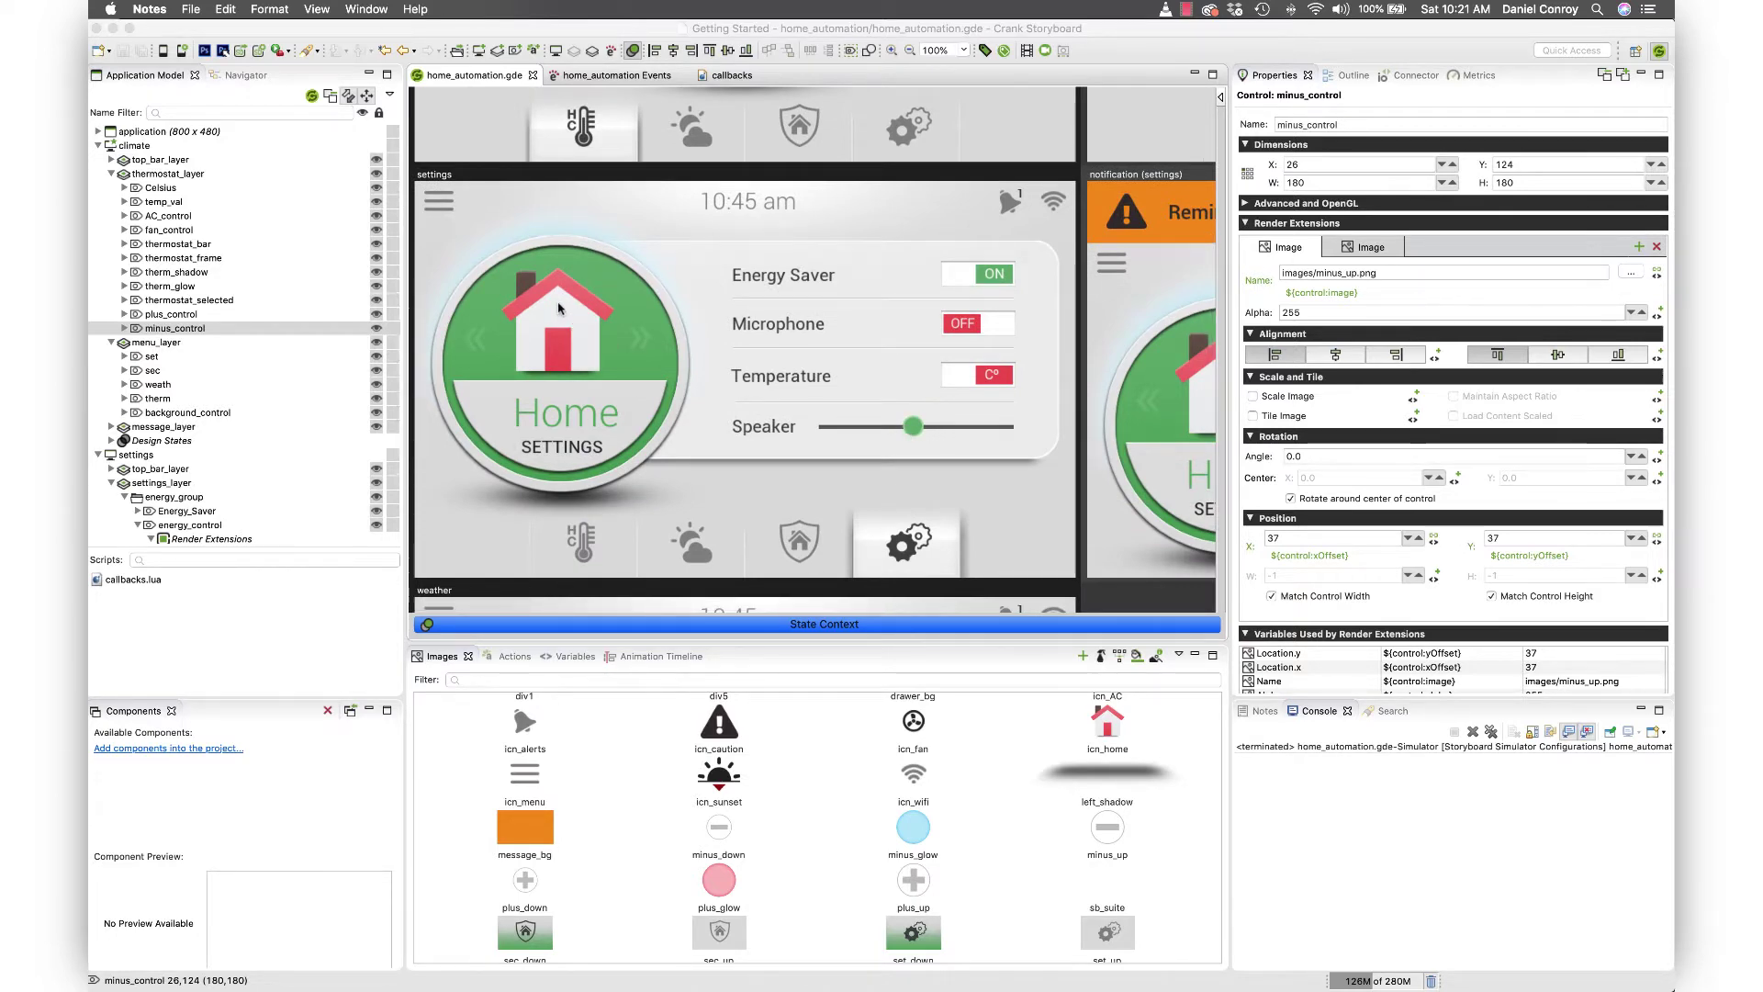
pyautogui.scroll(-14, 559, 303)
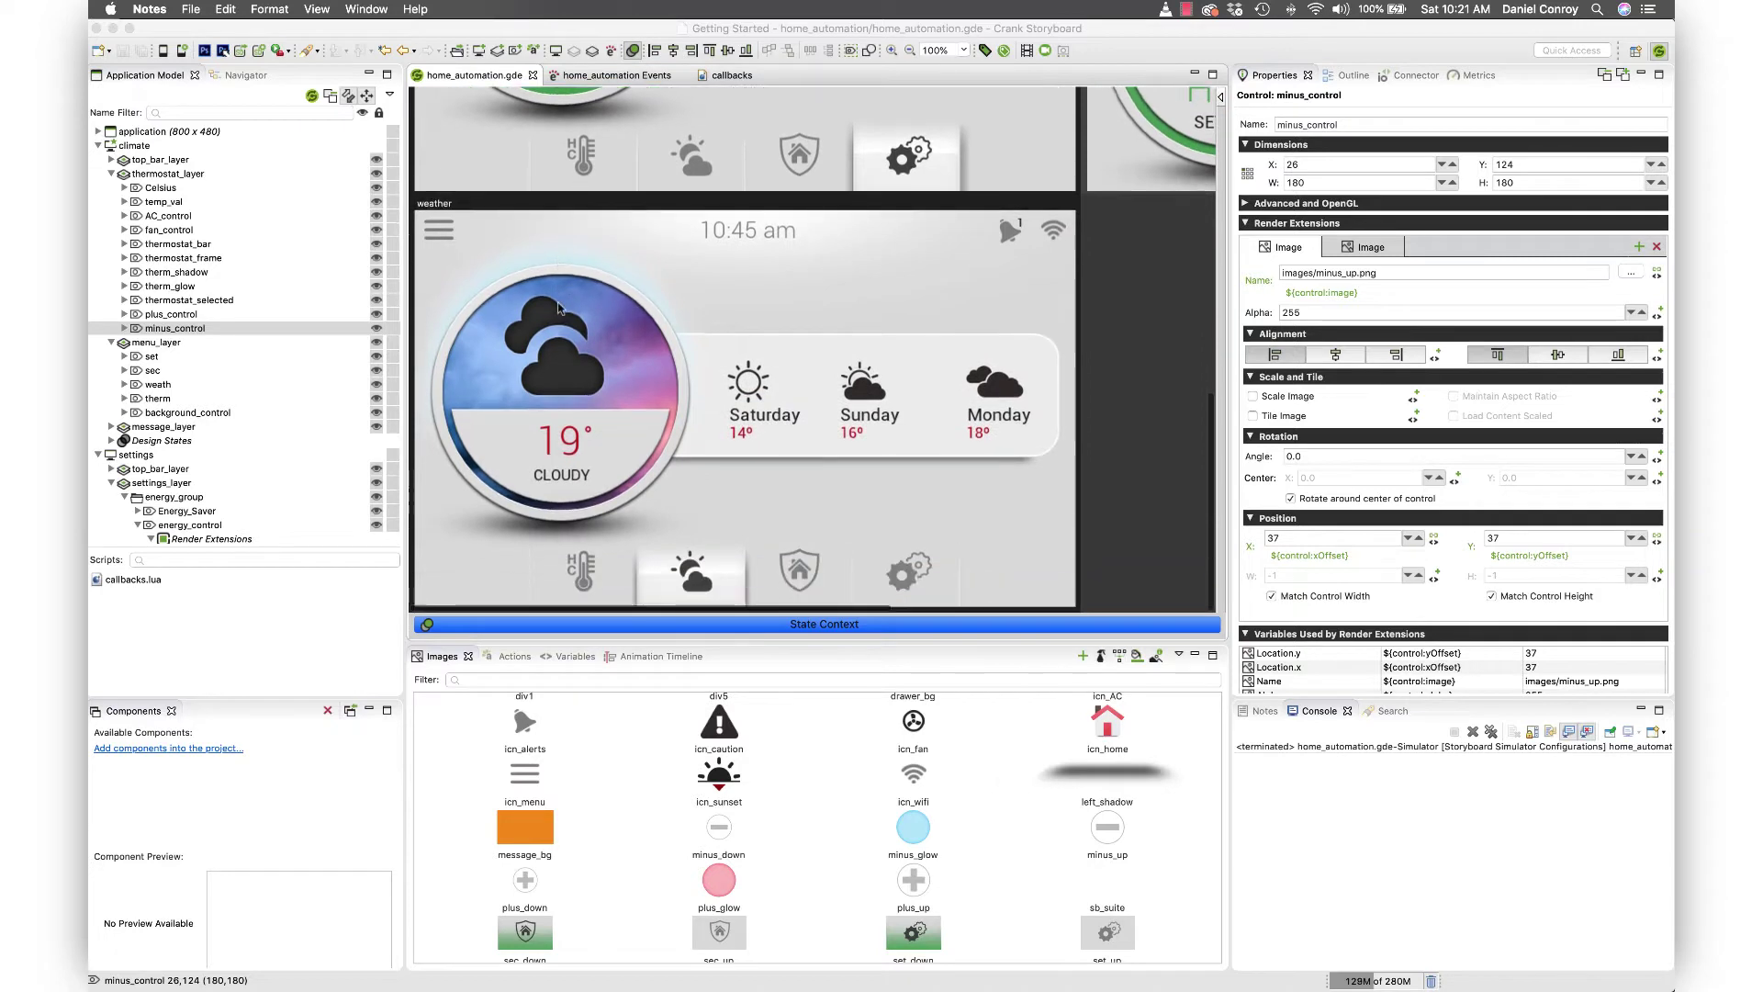
# - Run the home_automation.gde simulator with the logger's performance metrics enabled, logging from startup to test.plog
pyautogui.click(181, 52)
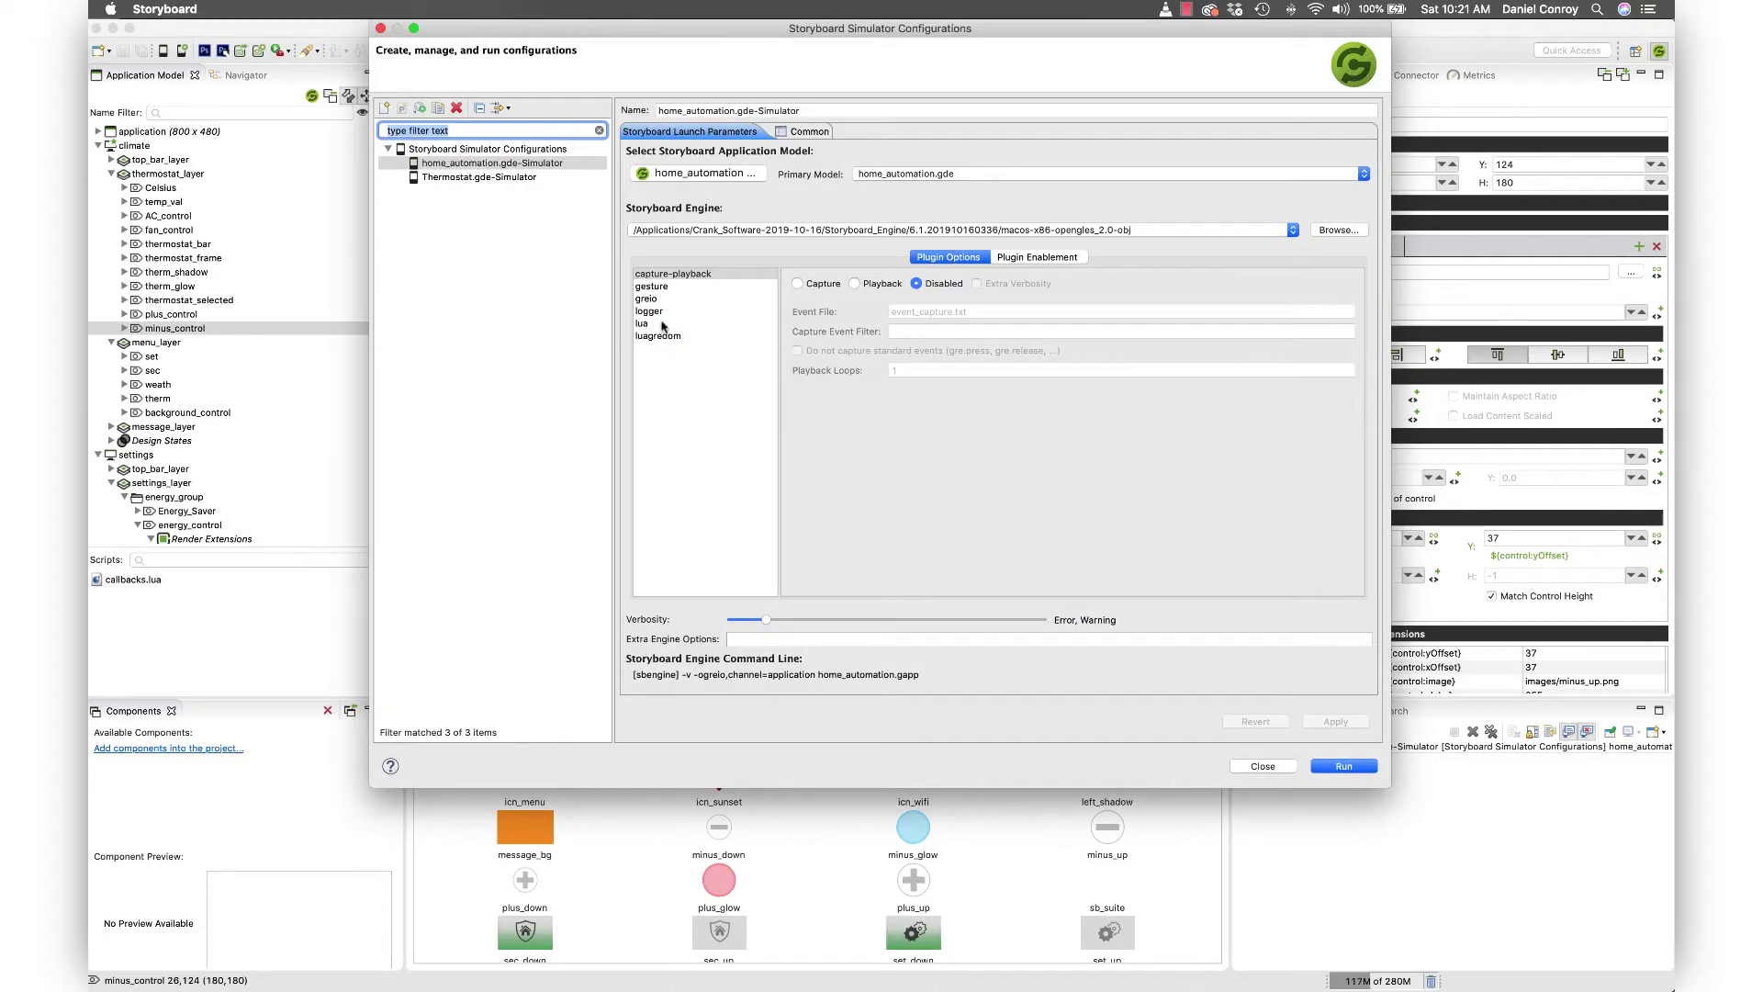
pyautogui.click(669, 313)
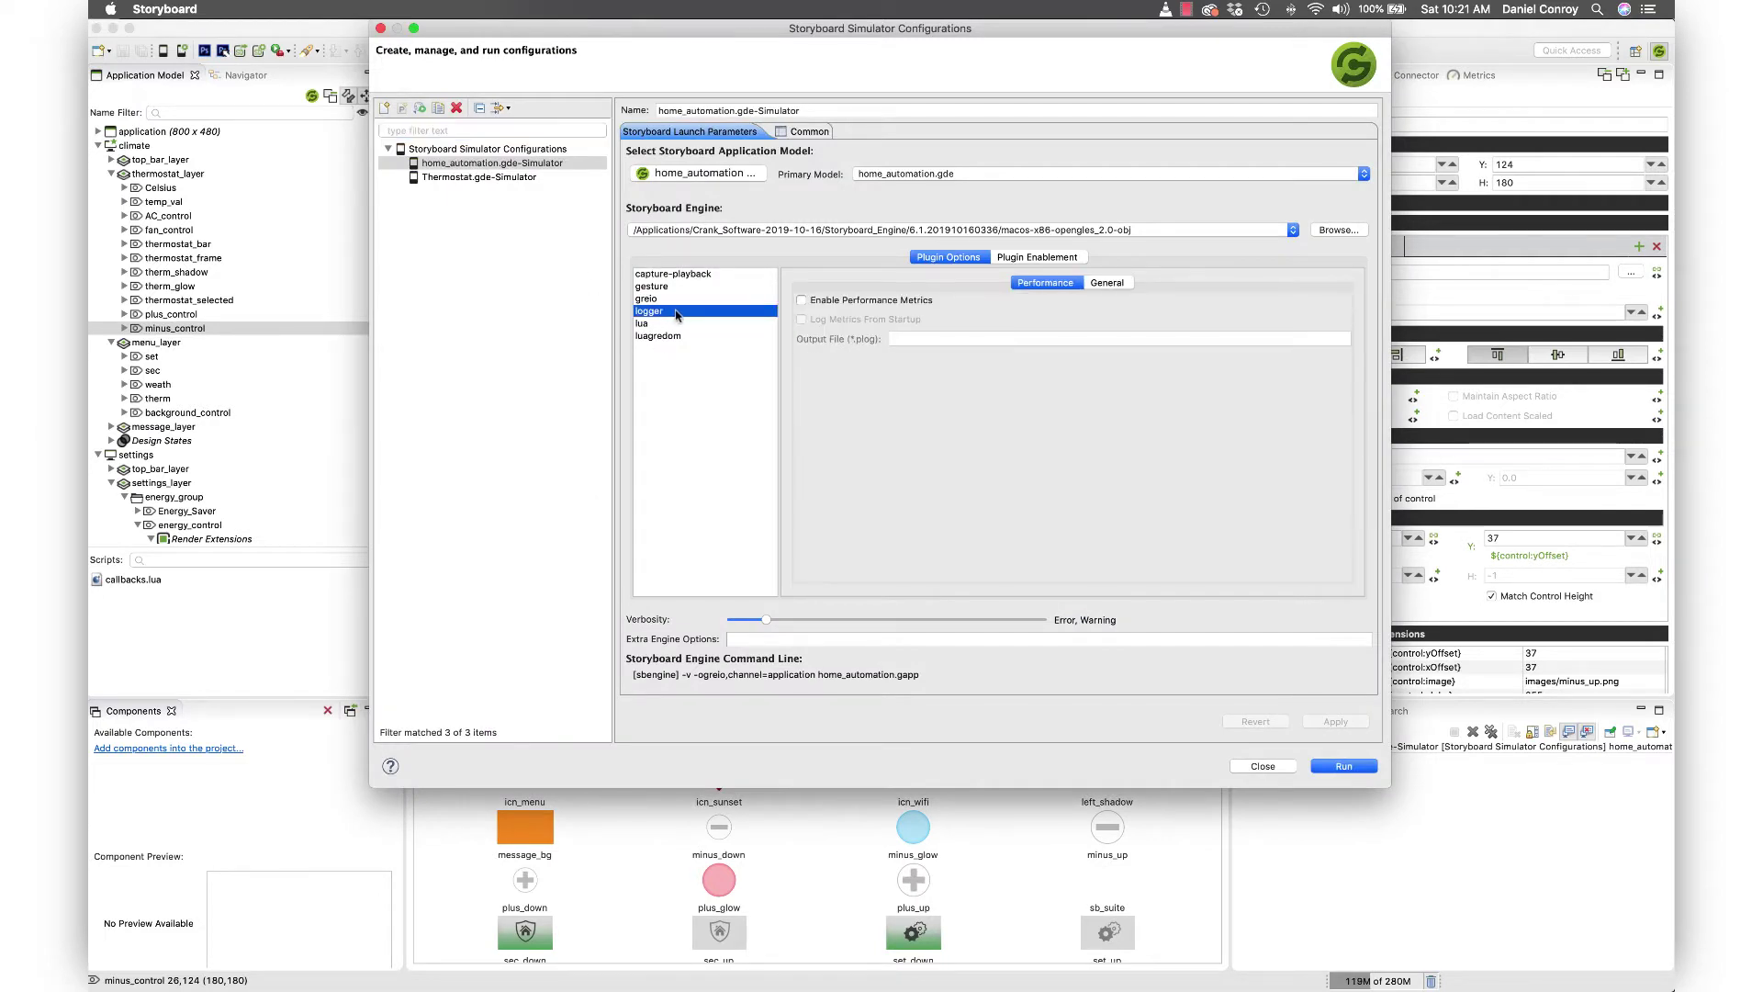
pyautogui.click(849, 300)
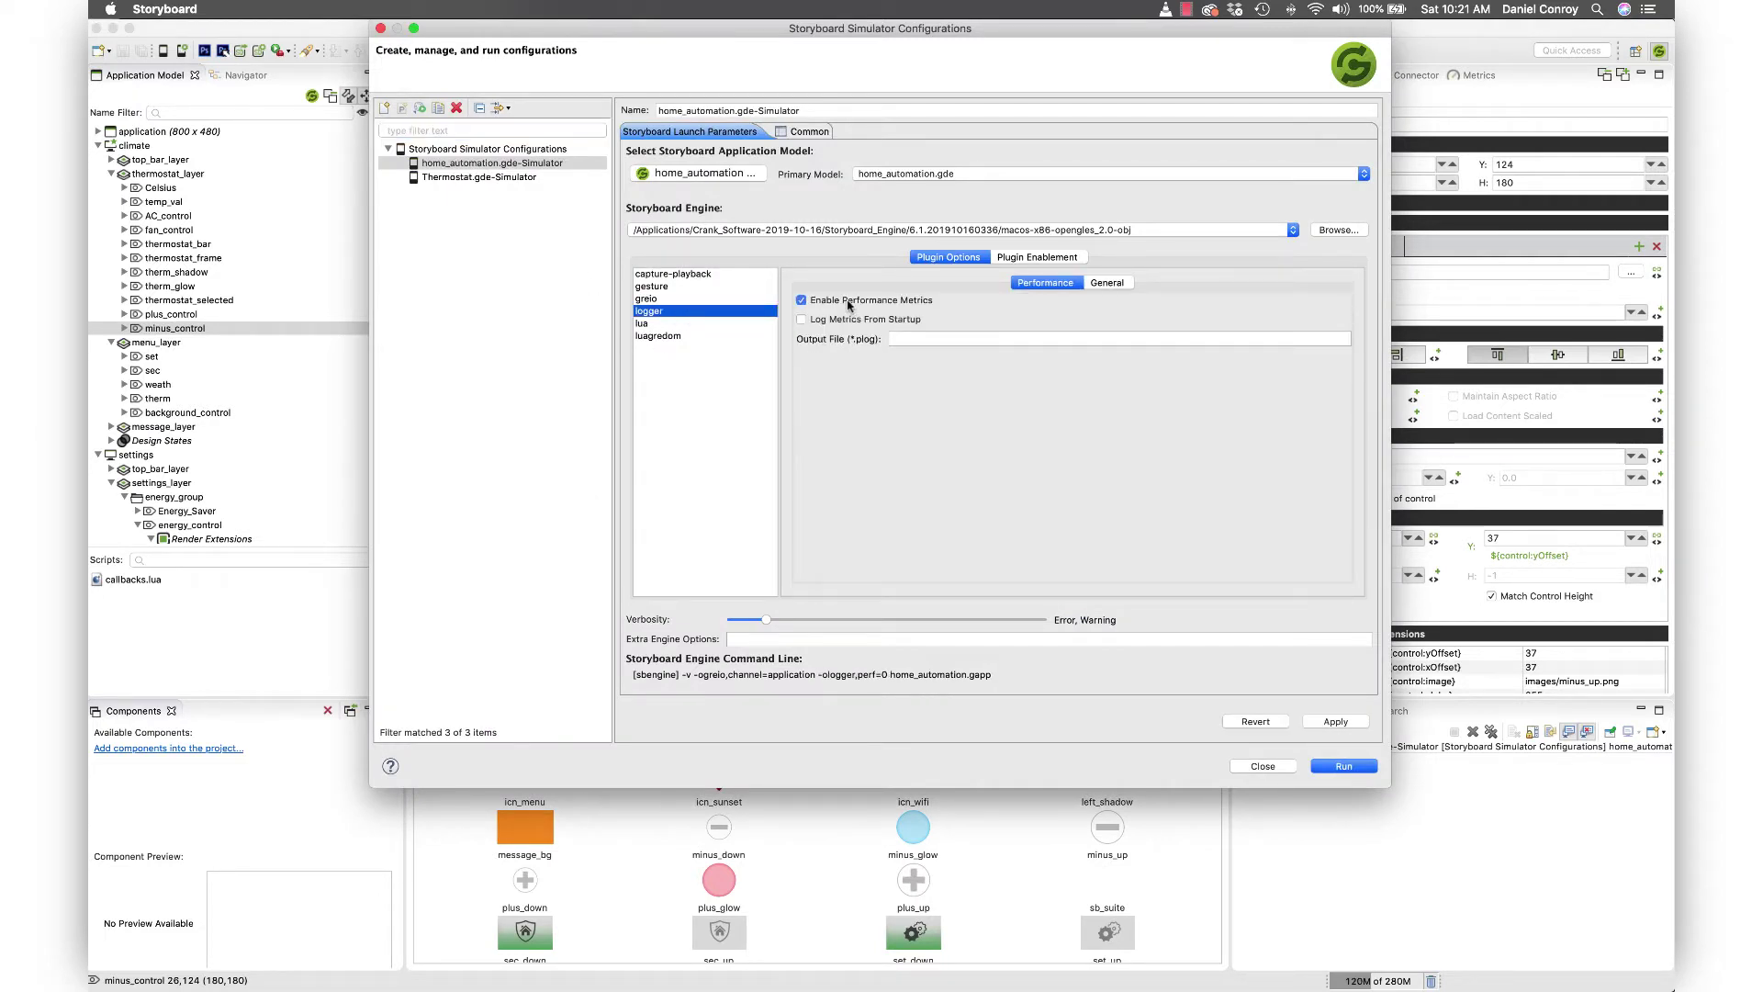
pyautogui.click(937, 338)
pyautogui.write('t')
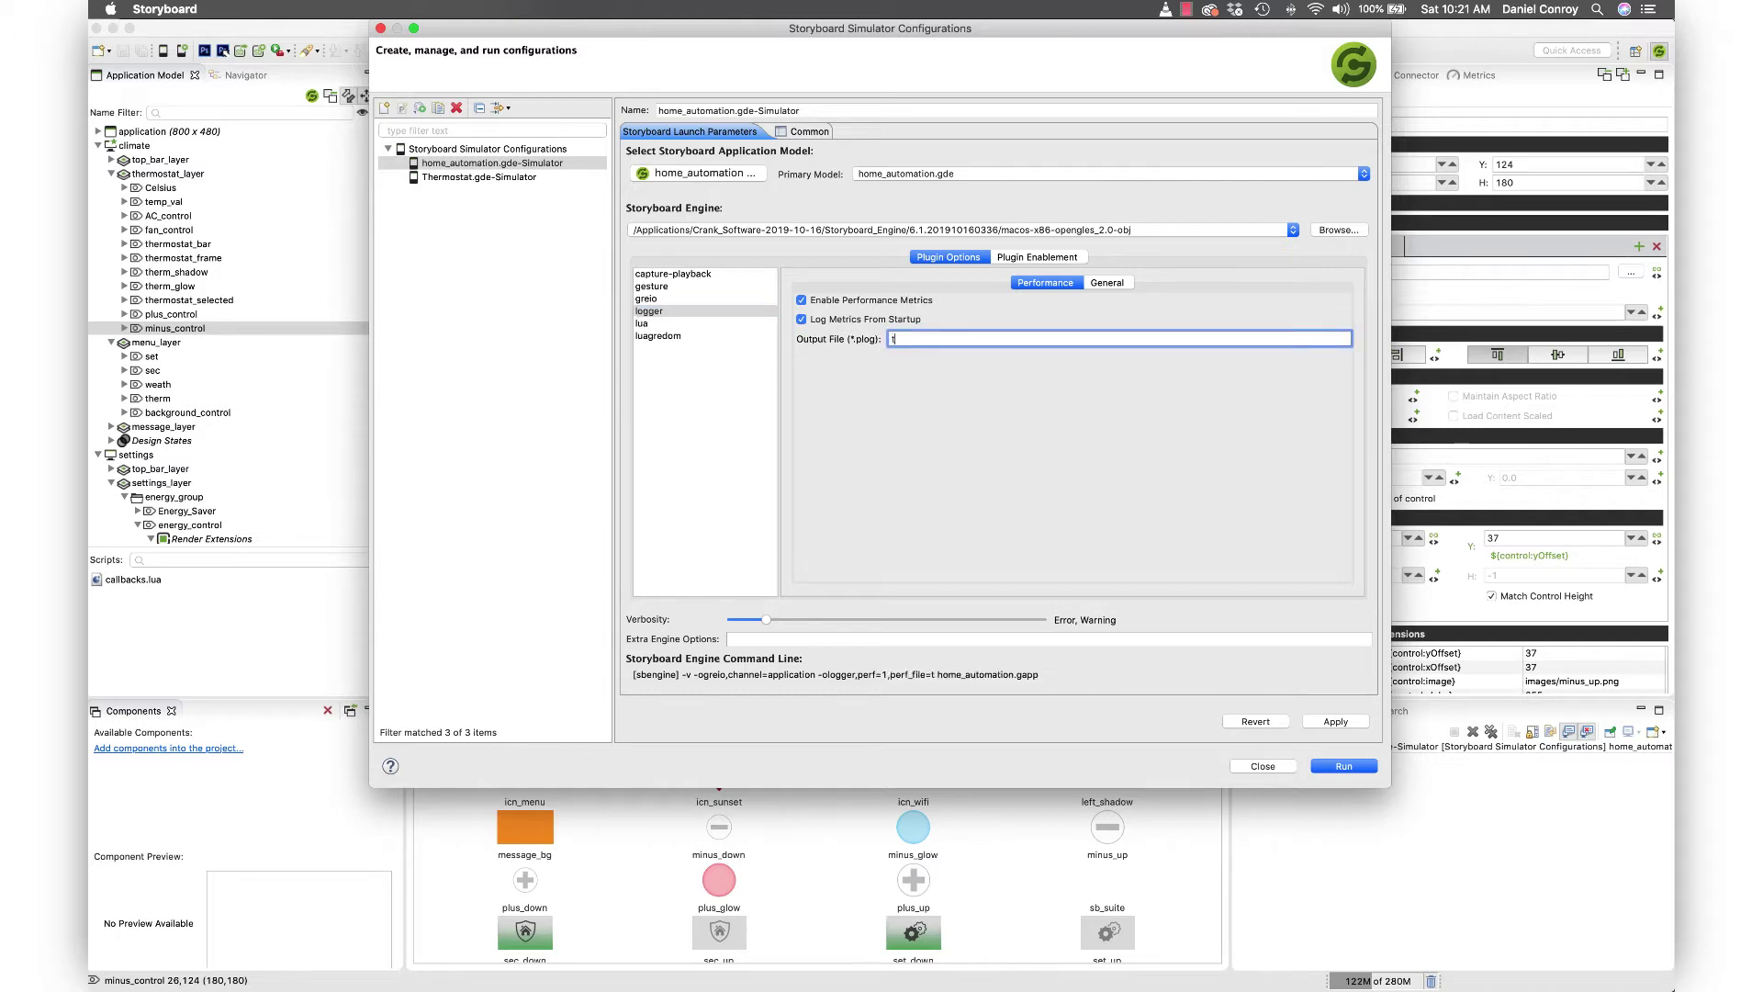
pyautogui.write('est.plog')
pyautogui.click(1367, 771)
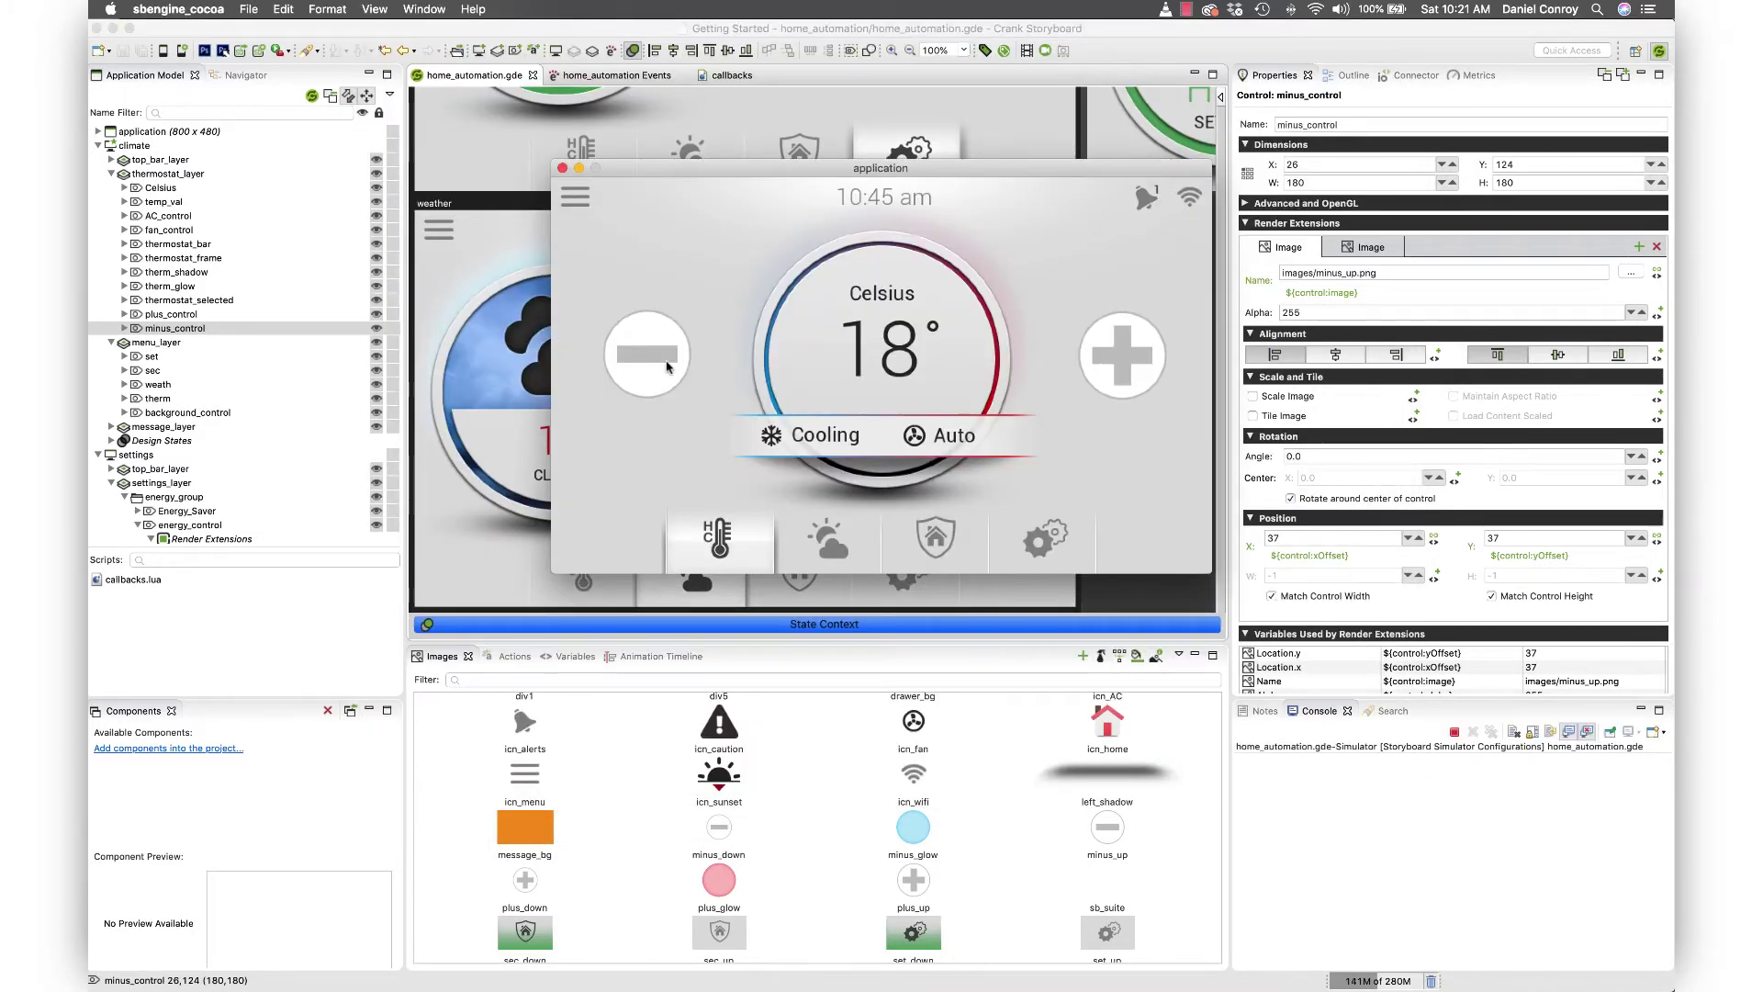
# - In the running simulator, lower the thermostat to 16° and go to the weather screen
pyautogui.click(667, 366)
pyautogui.click(667, 366)
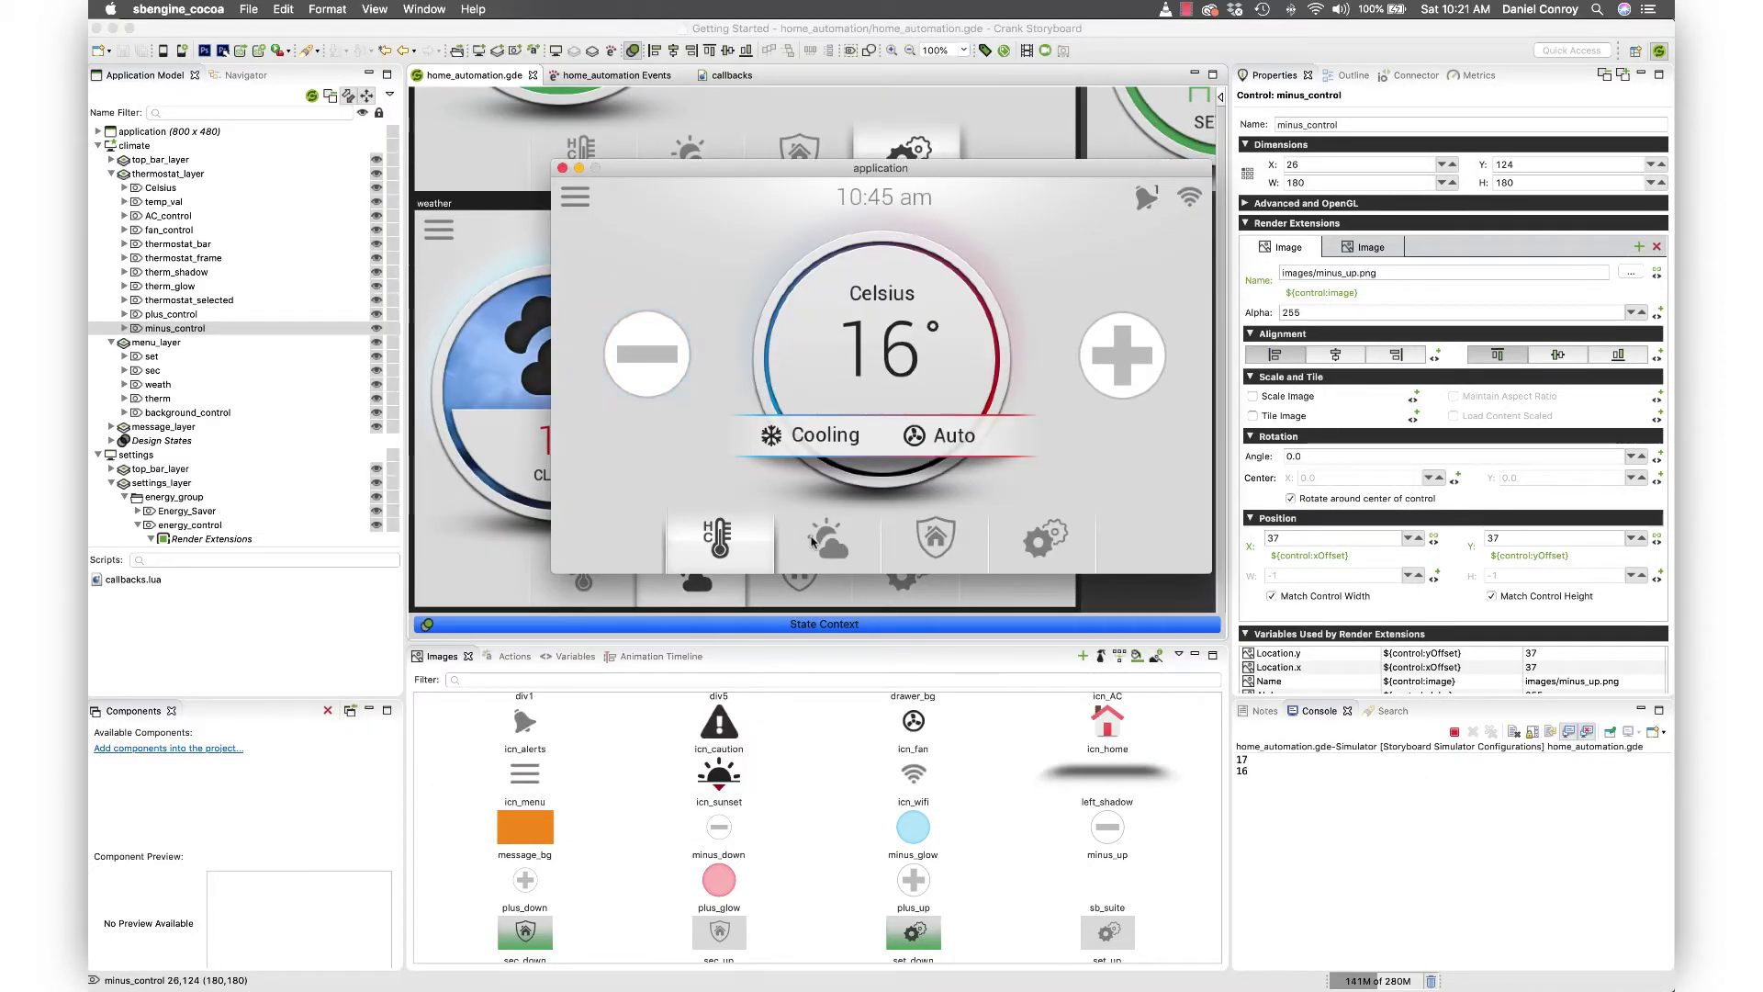
pyautogui.click(812, 540)
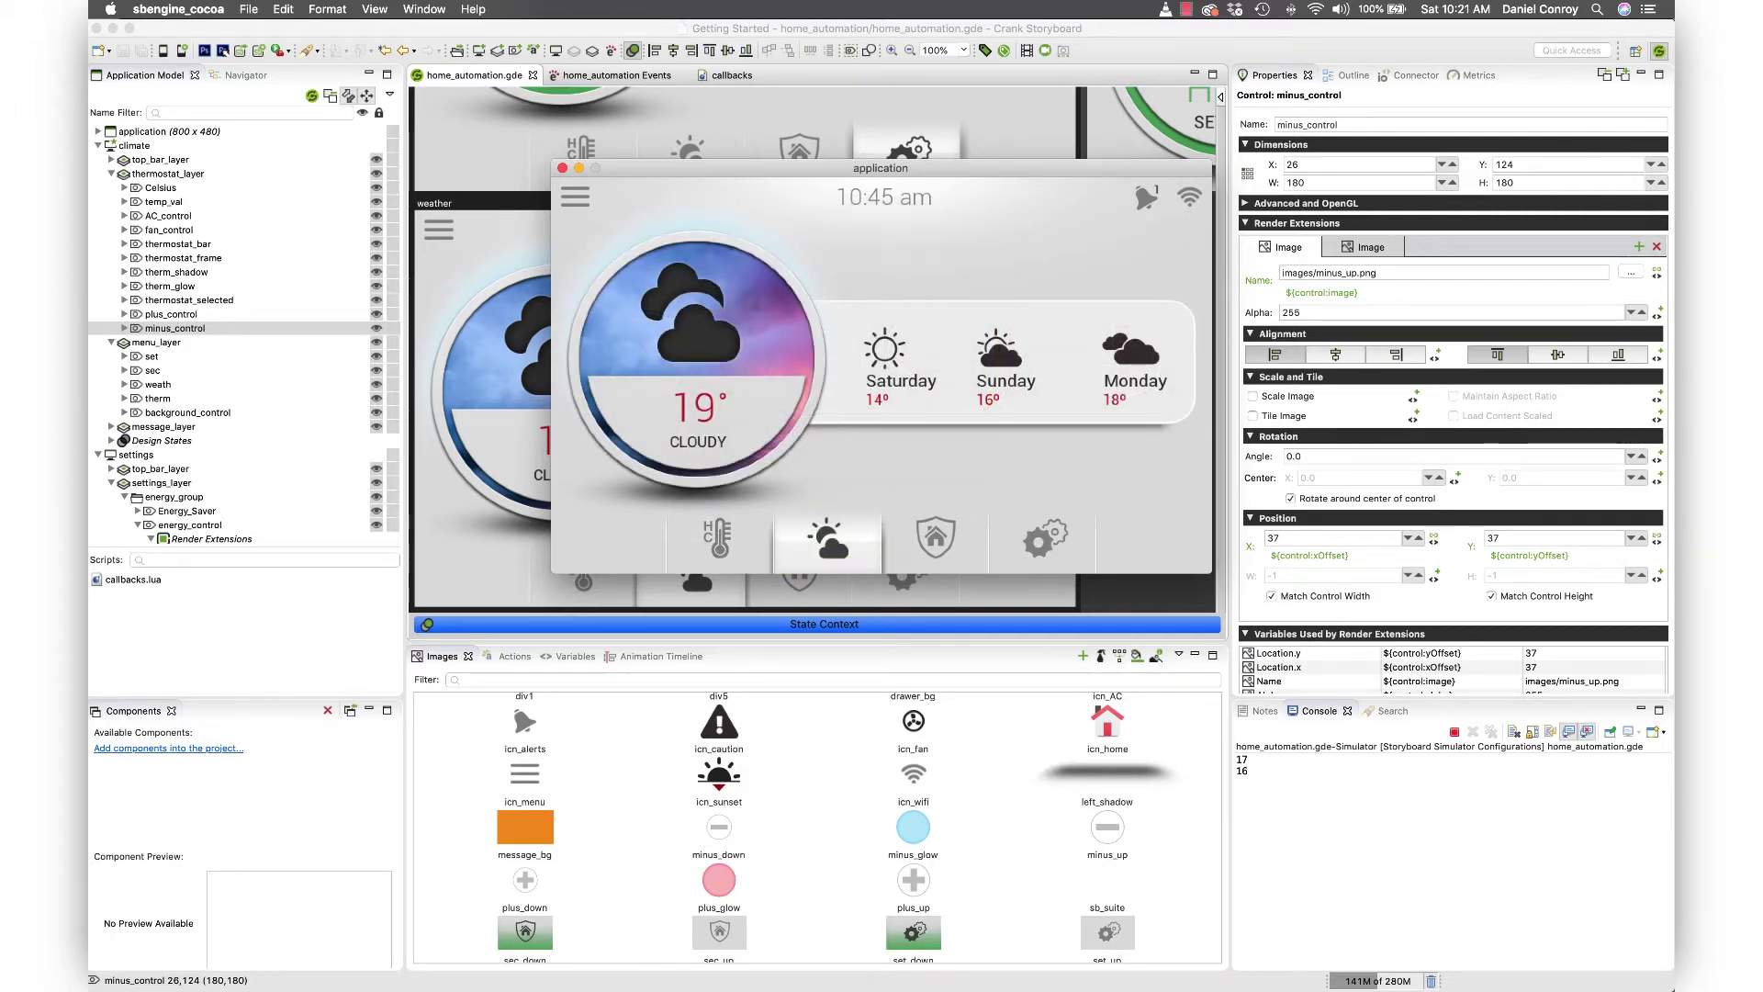
# - Send the update_outside_temperature event to the simulator with a value of 16 using the Connector
pyautogui.moveTo(1673, 303); pyautogui.dragTo(1321, 169)
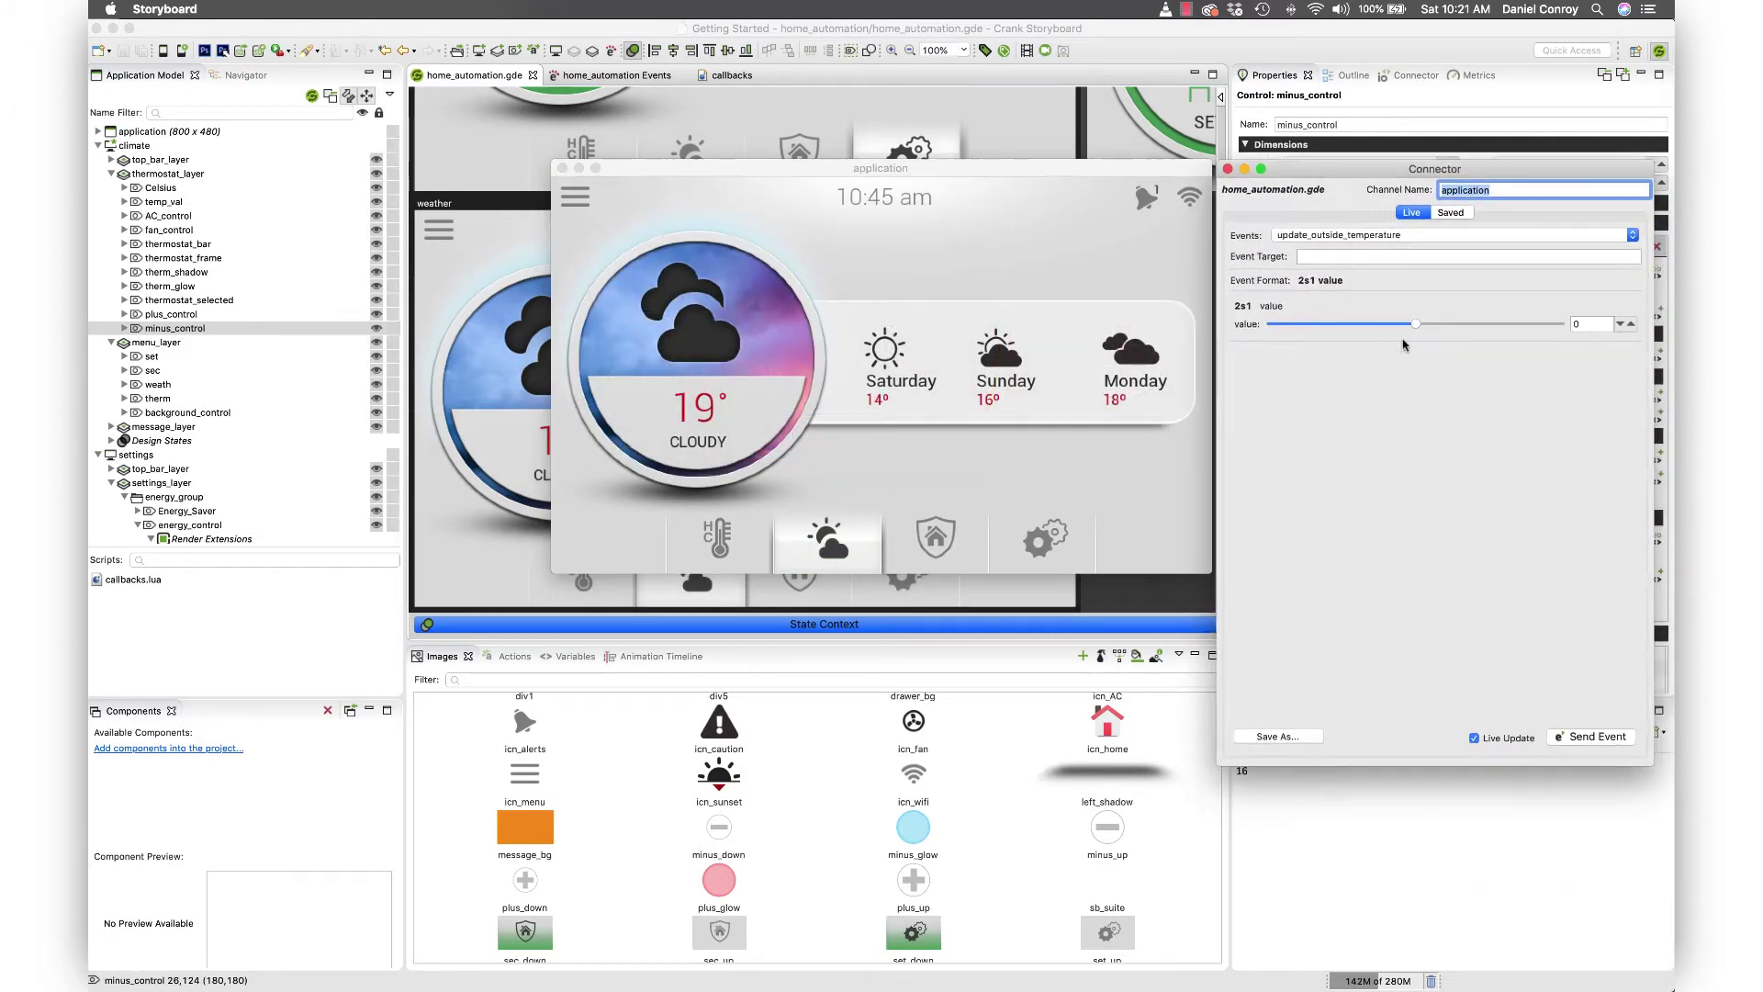
pyautogui.moveTo(1403, 345); pyautogui.dragTo(1469, 338)
# - Visit the settings screen in the simulated application, return to the thermostat screen, and close the simulator
pyautogui.click(974, 284)
pyautogui.click(1047, 538)
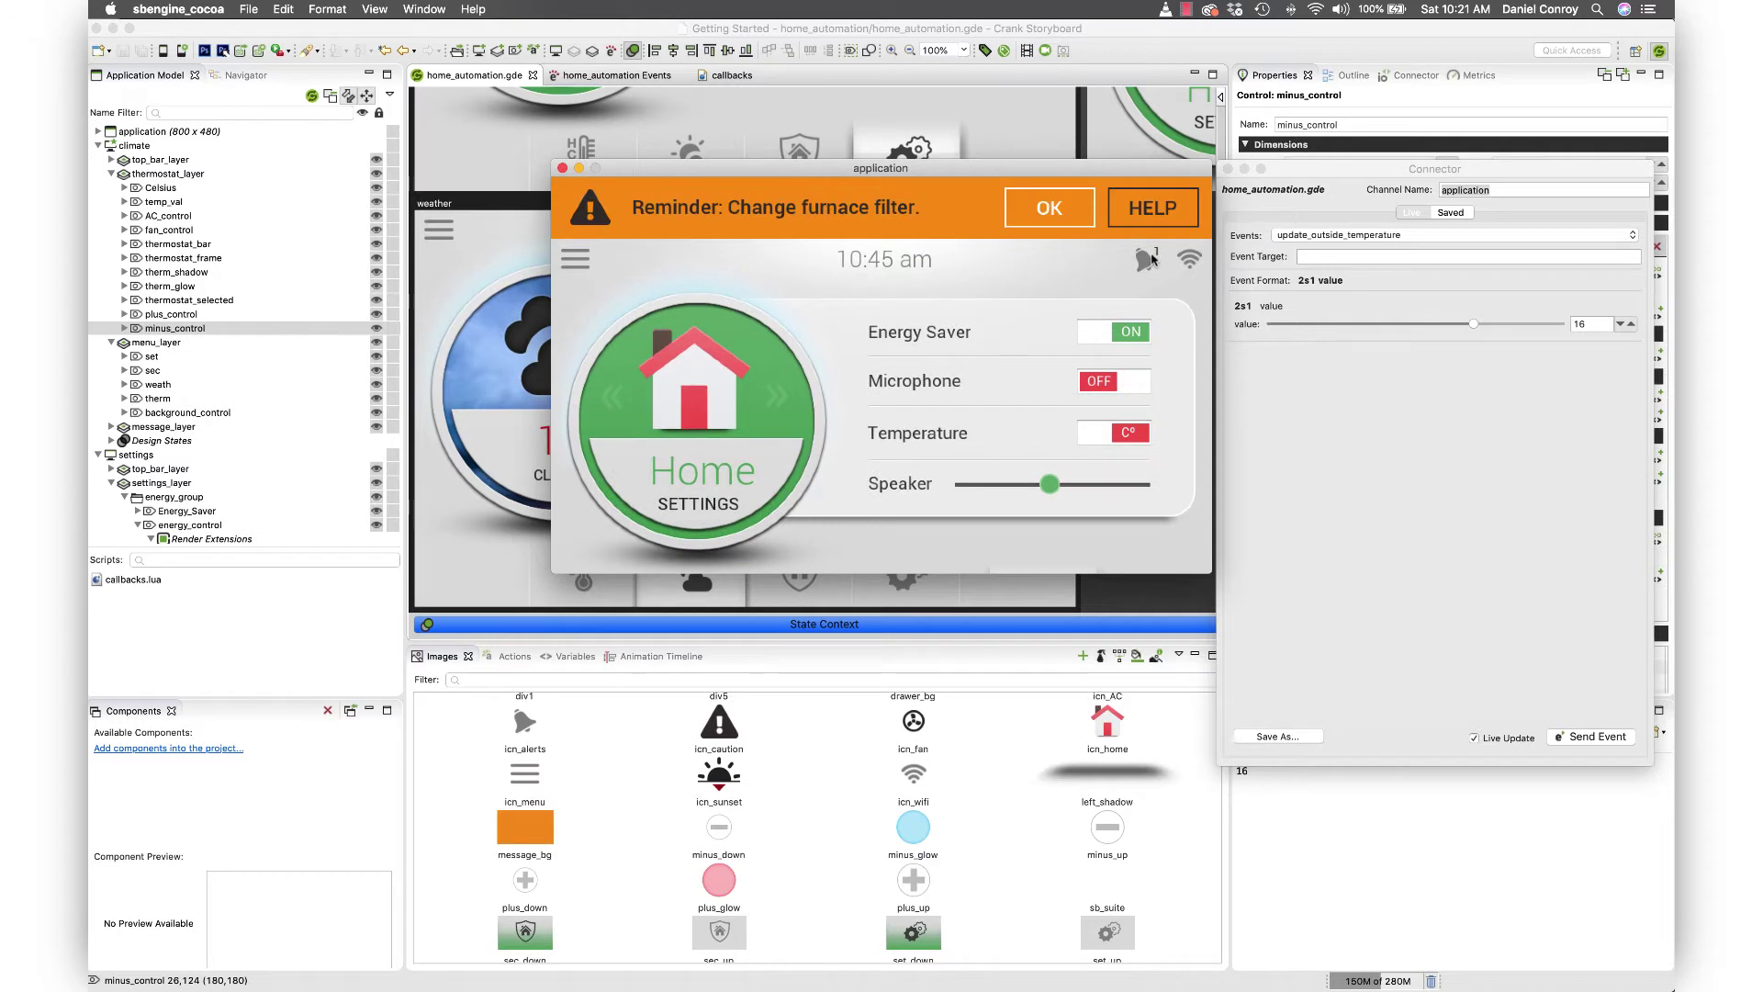
pyautogui.click(744, 557)
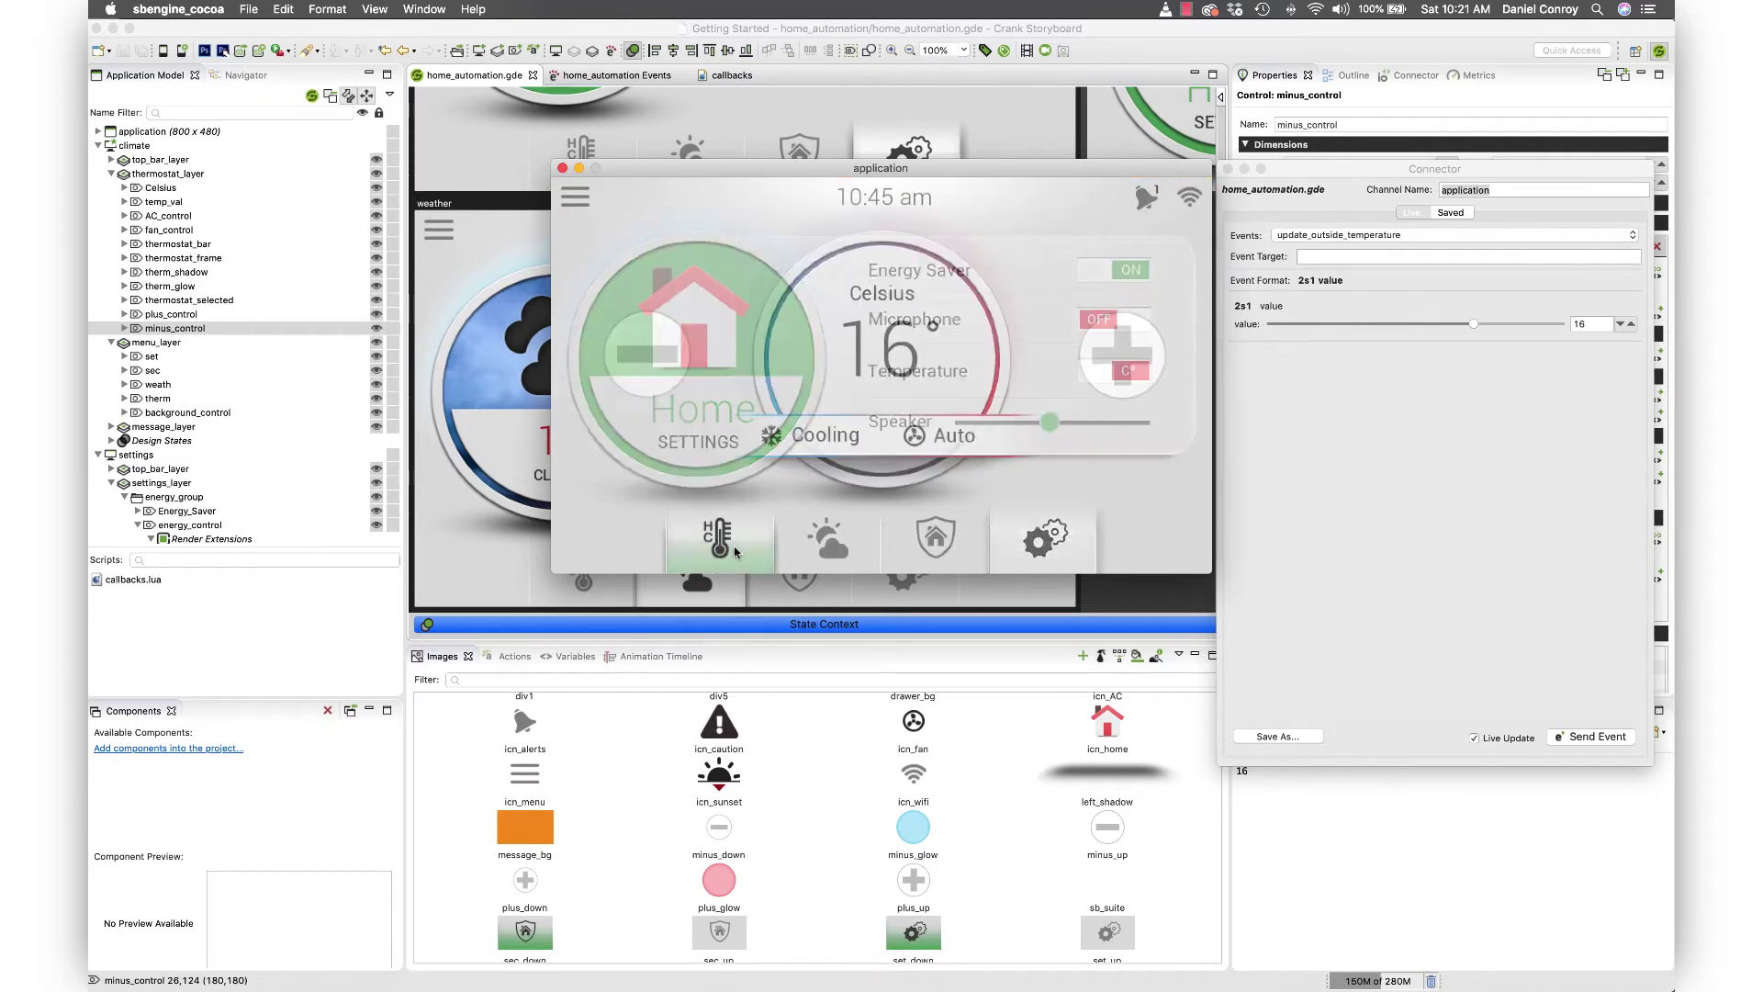
pyautogui.click(562, 168)
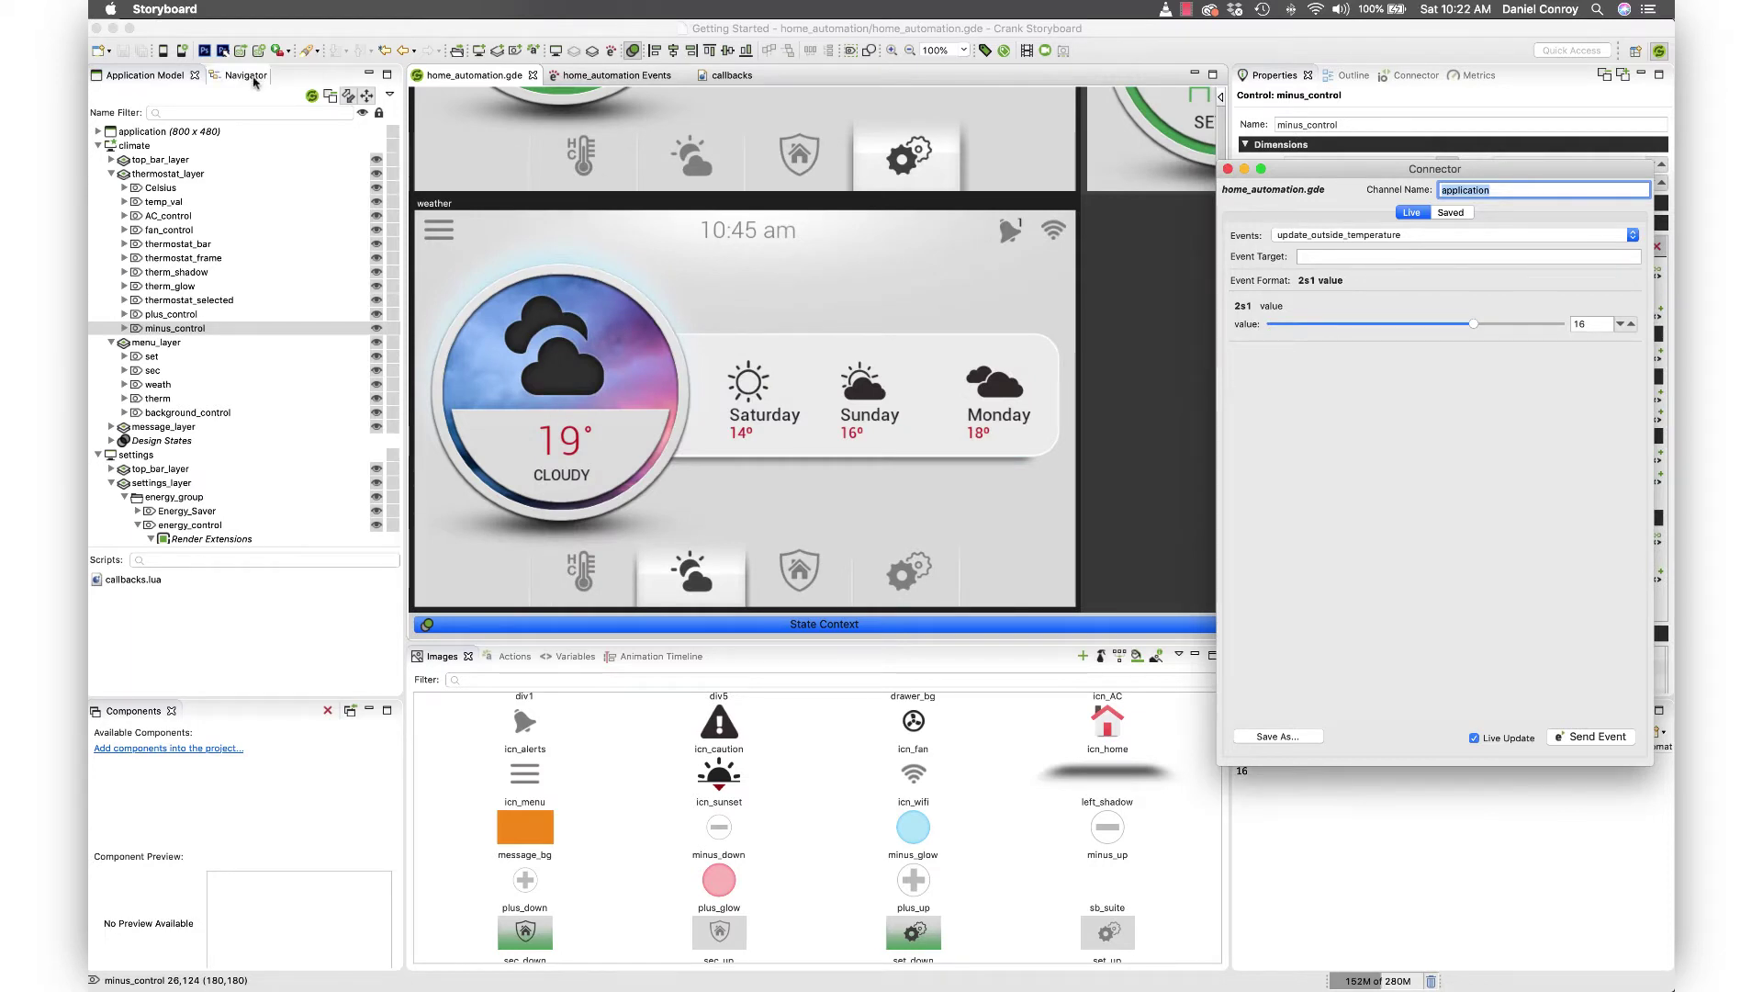
# - Open the generated test.plog file from the home_automation project files
pyautogui.click(233, 82)
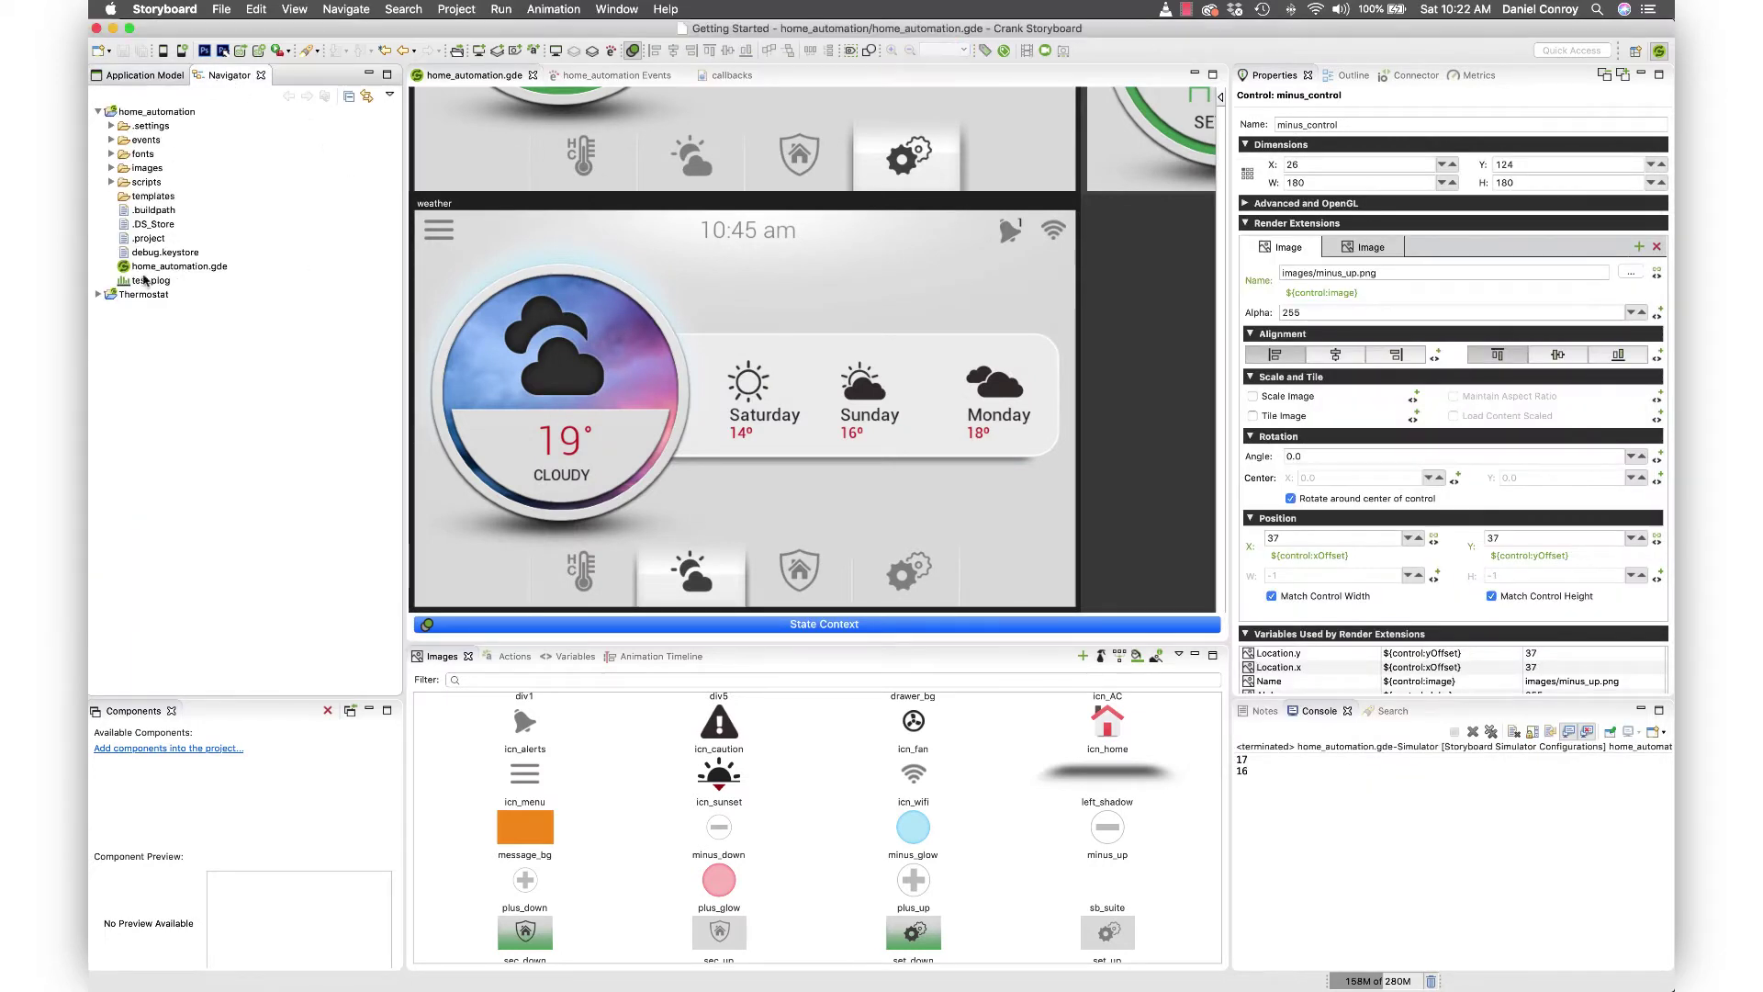
pyautogui.click(146, 281)
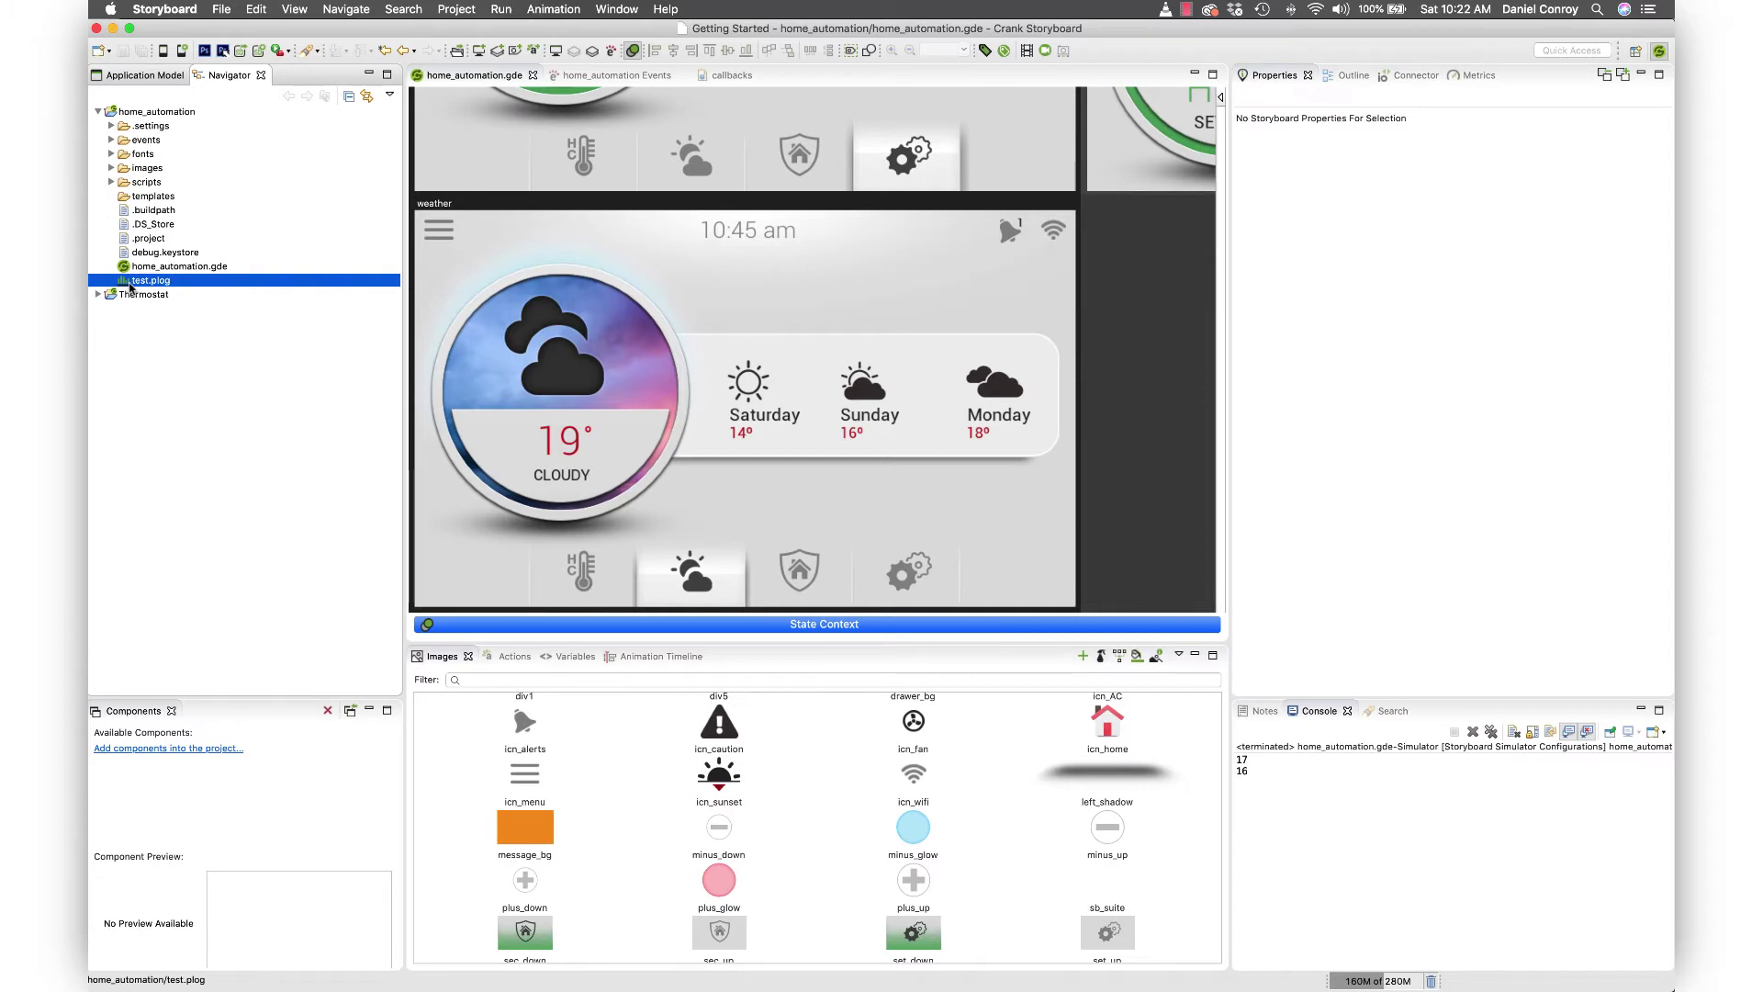
pyautogui.doubleClick(138, 281)
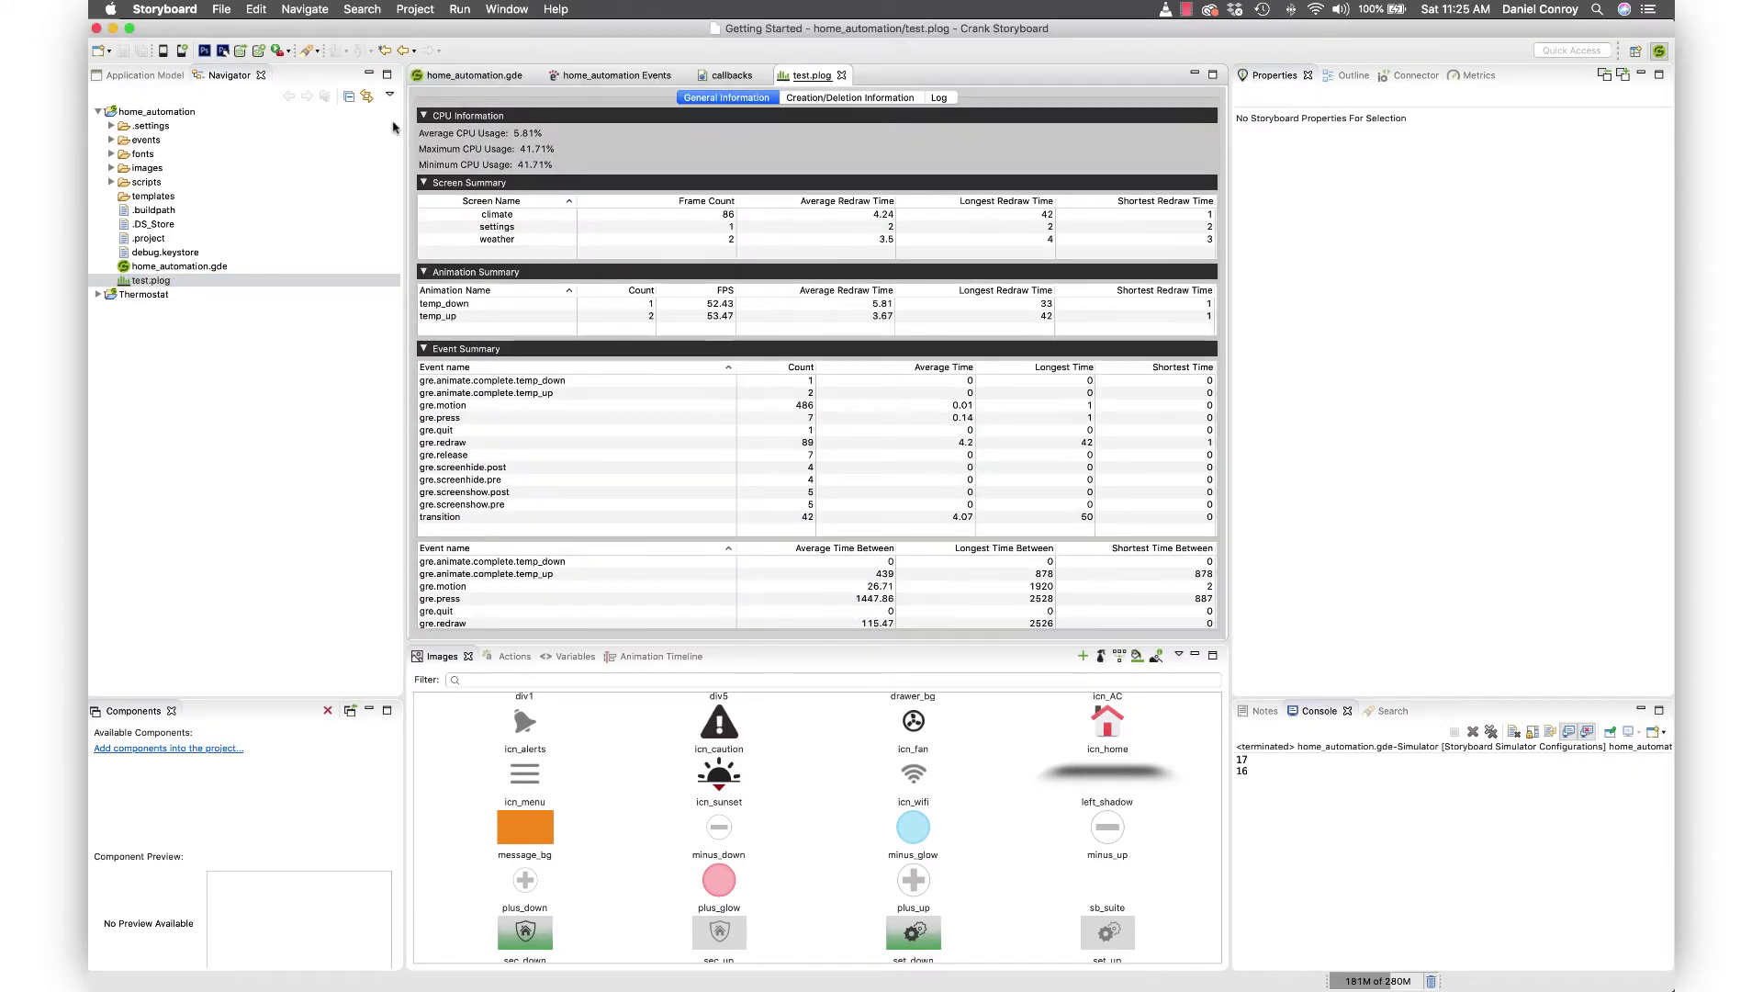
# - Collapse the CPU, Screen, Animation and Event sections of the report, and re-expand all except CPU Information
pyautogui.click(424, 116)
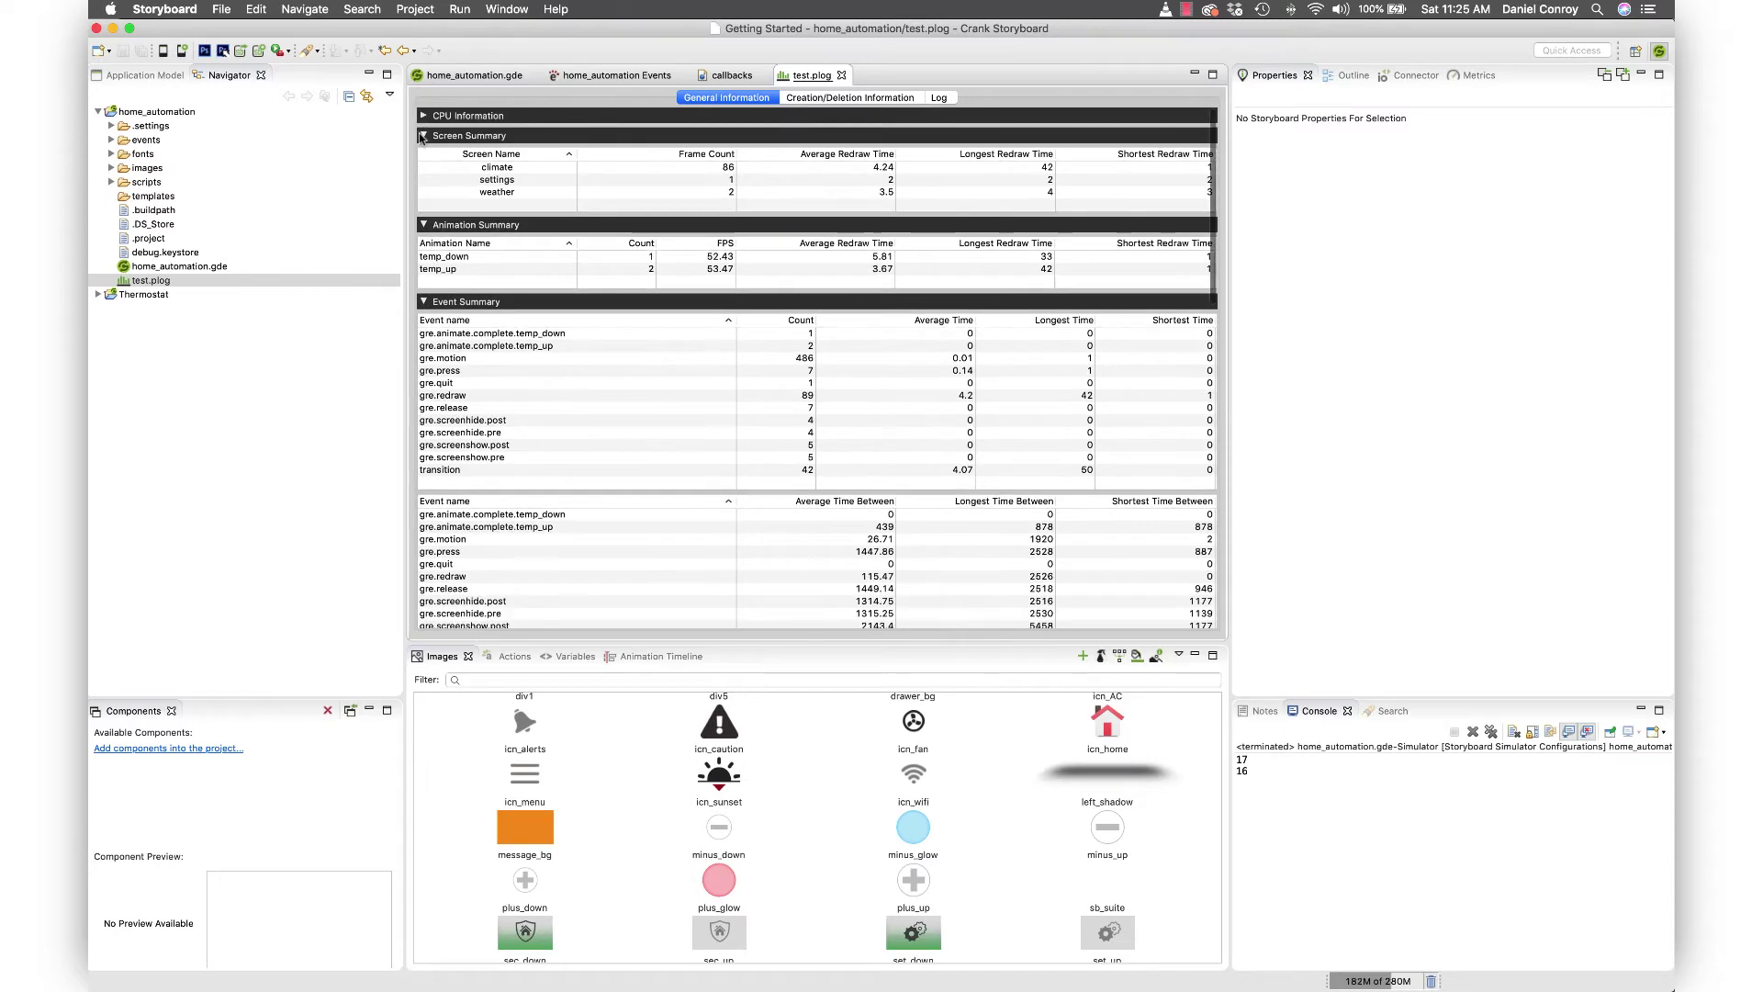
pyautogui.click(423, 135)
pyautogui.click(423, 155)
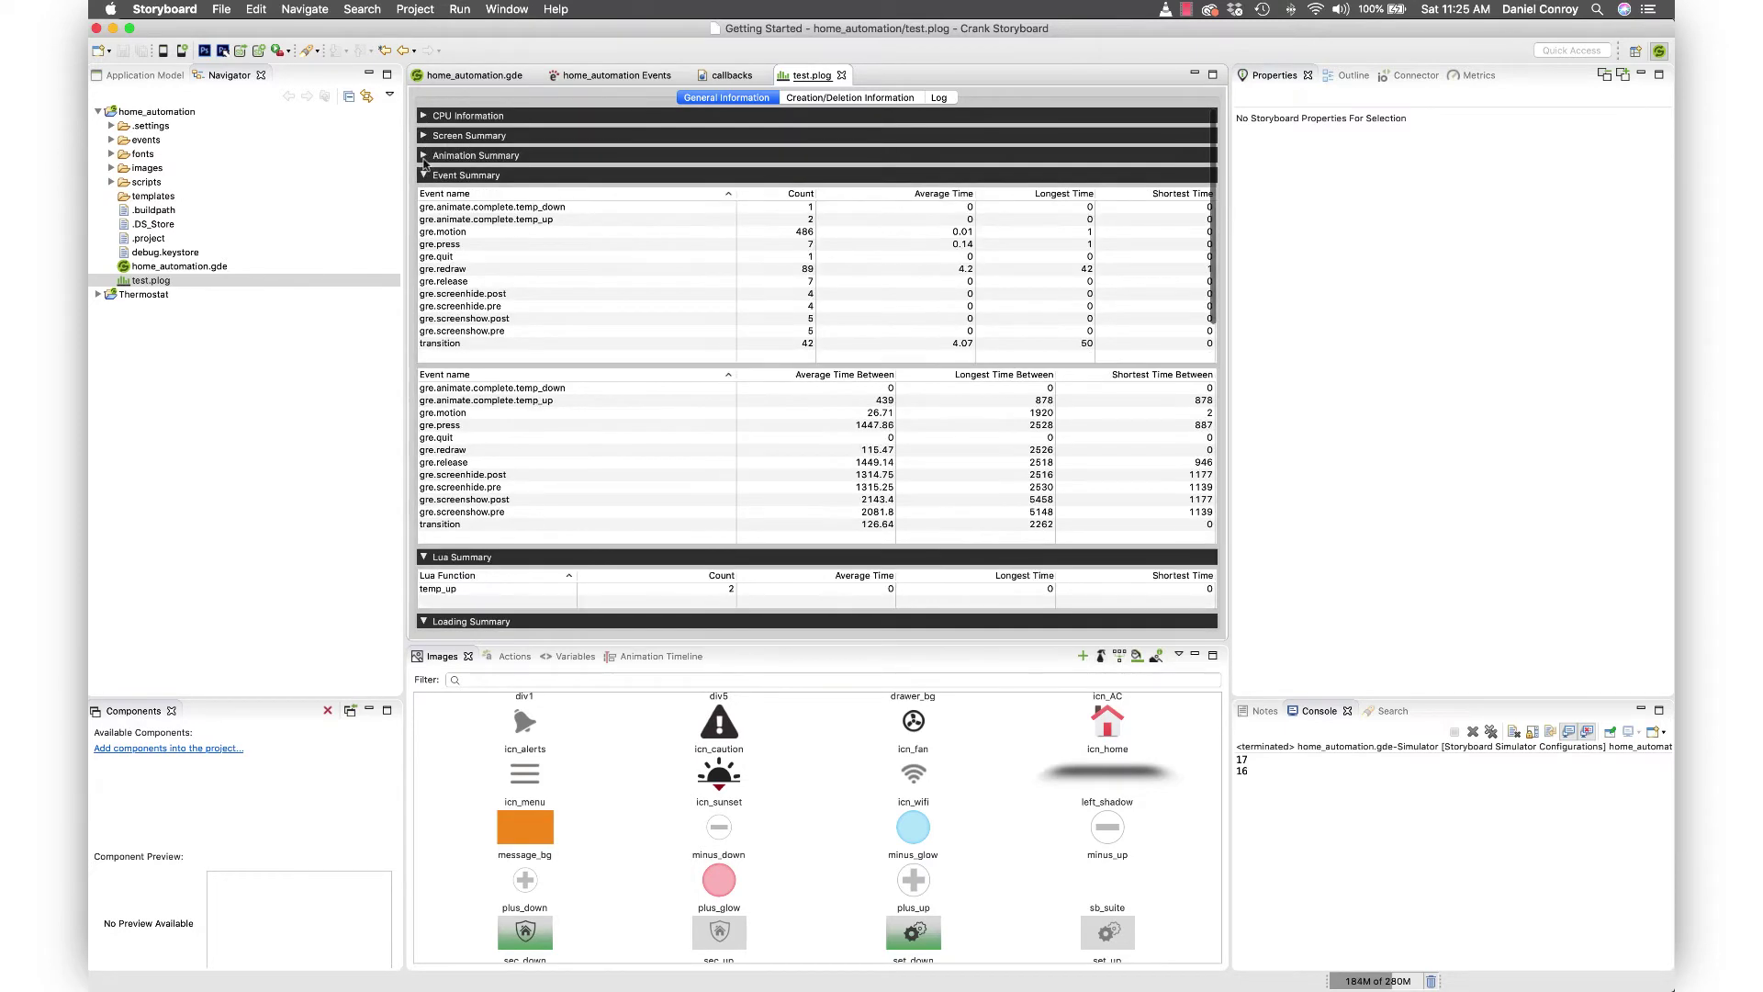
pyautogui.click(423, 176)
pyautogui.click(423, 175)
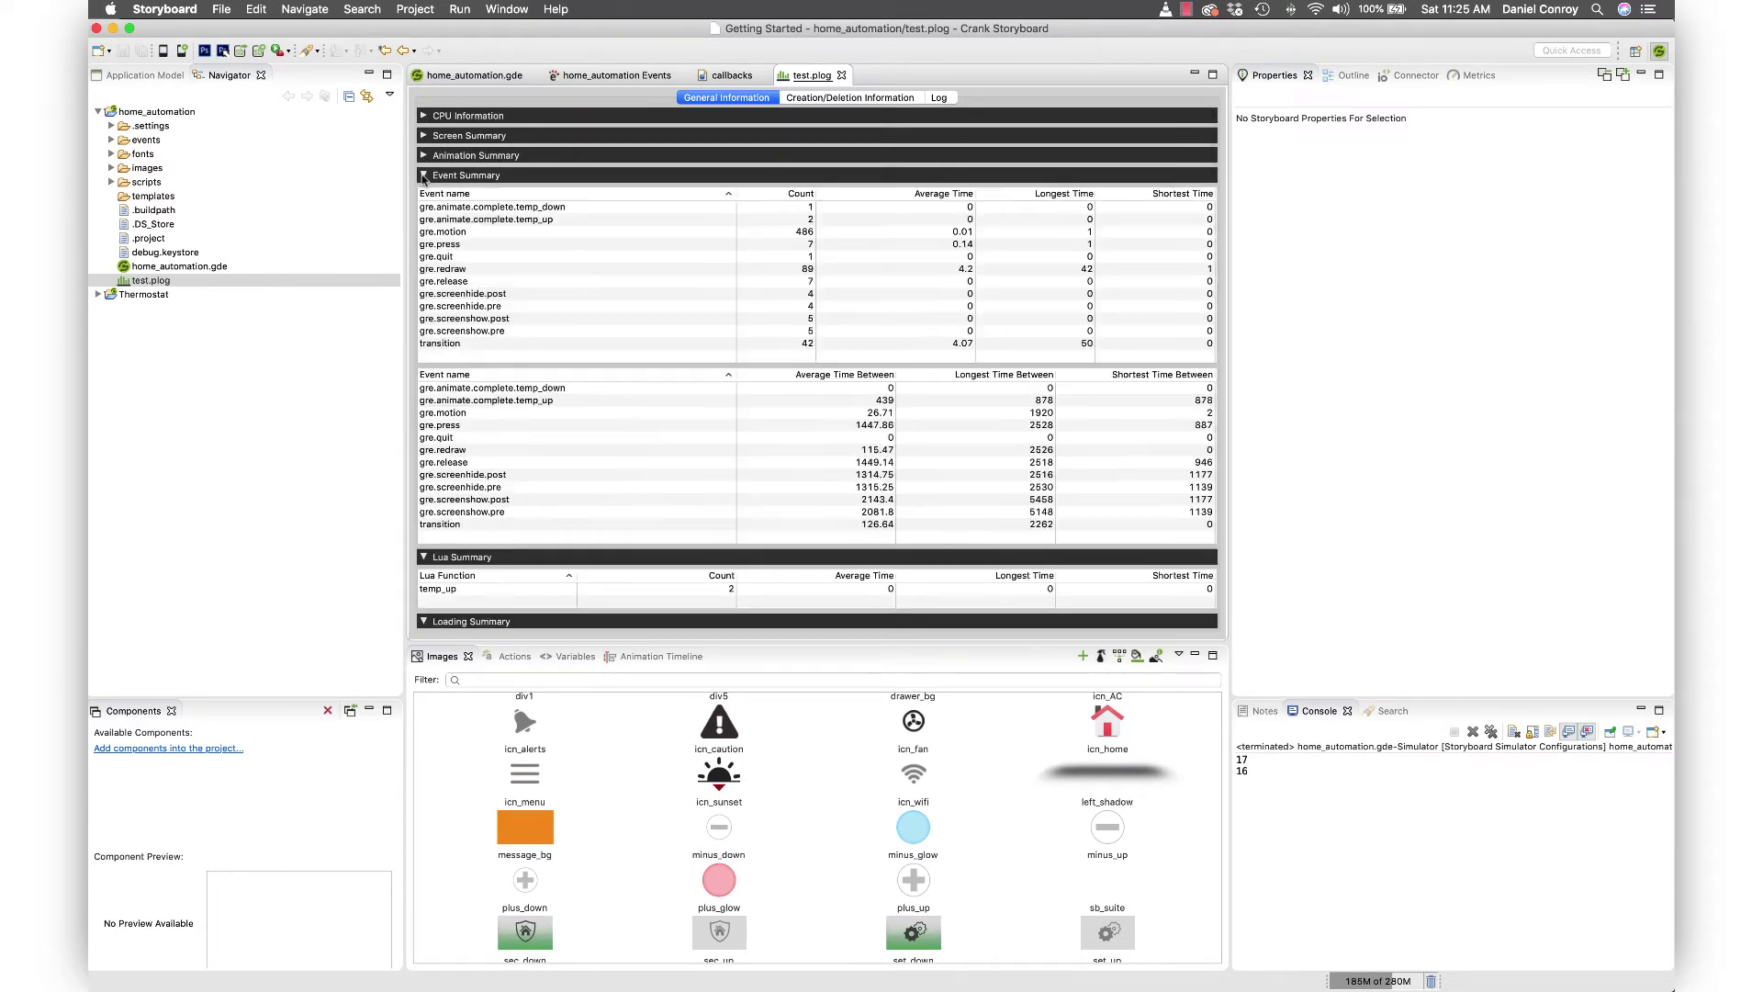
pyautogui.click(423, 155)
pyautogui.click(424, 135)
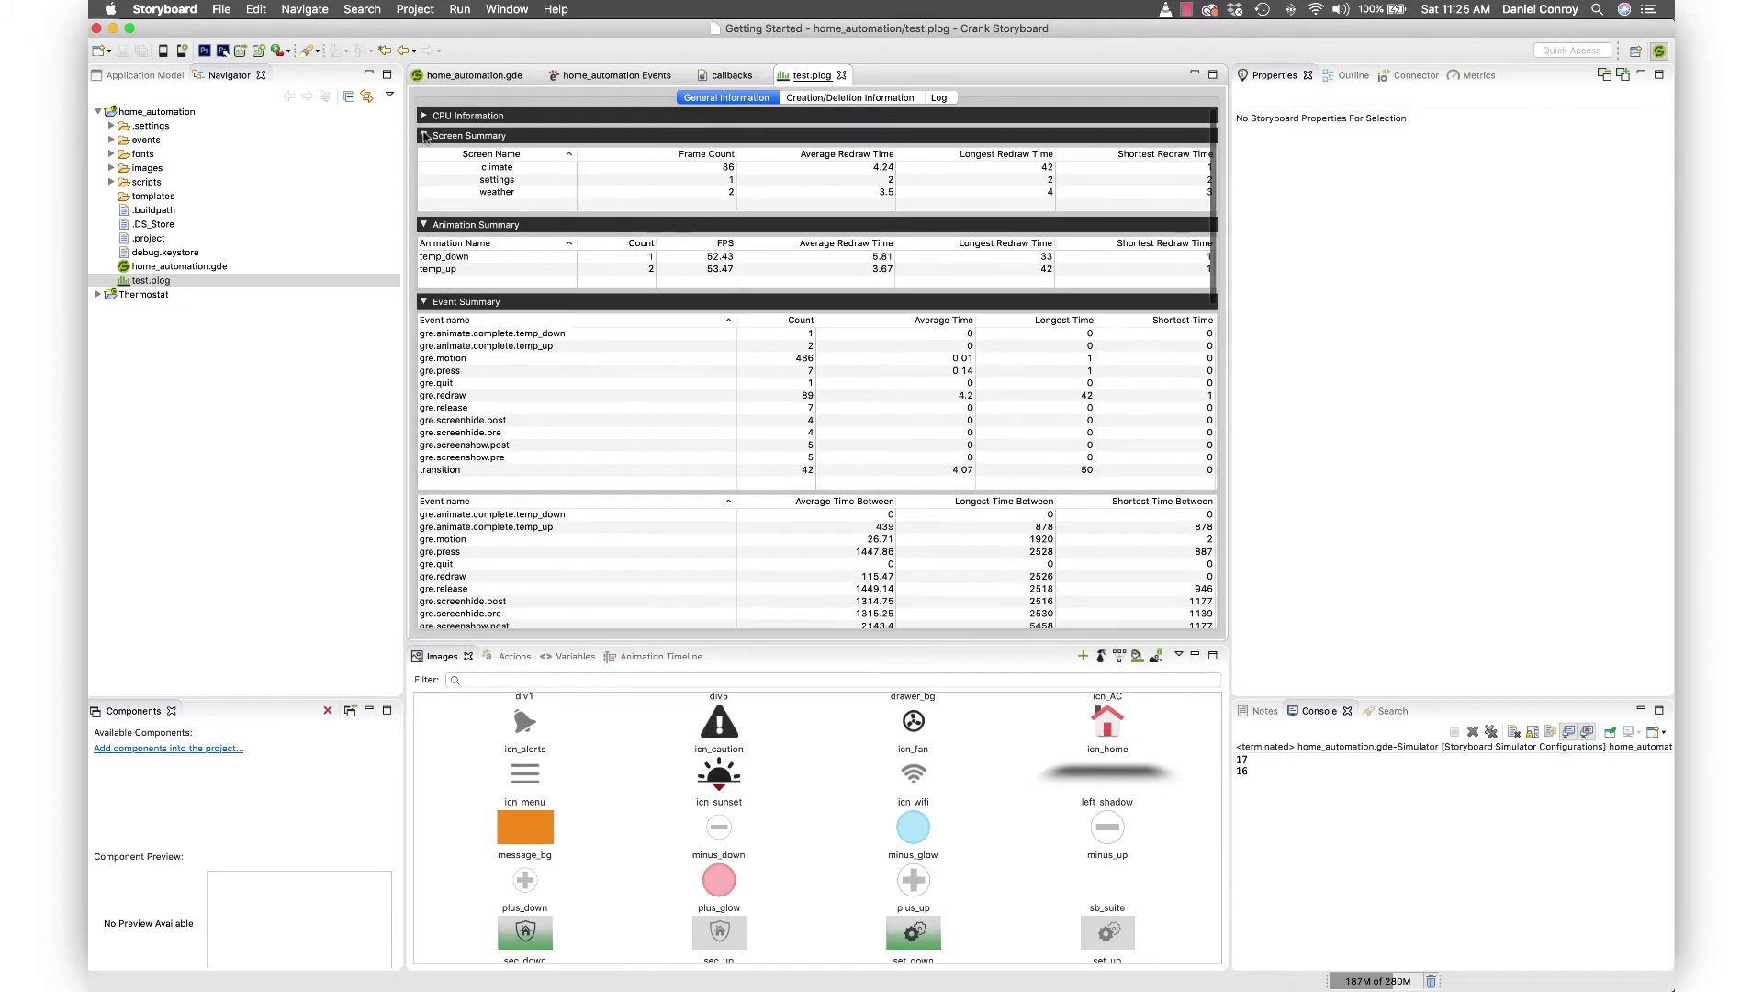
# - Examine the redraw times of the climate, settings and weather screens and the temp_down animation's figures
pyautogui.click(529, 170)
pyautogui.press('Down')
pyautogui.press('Down')
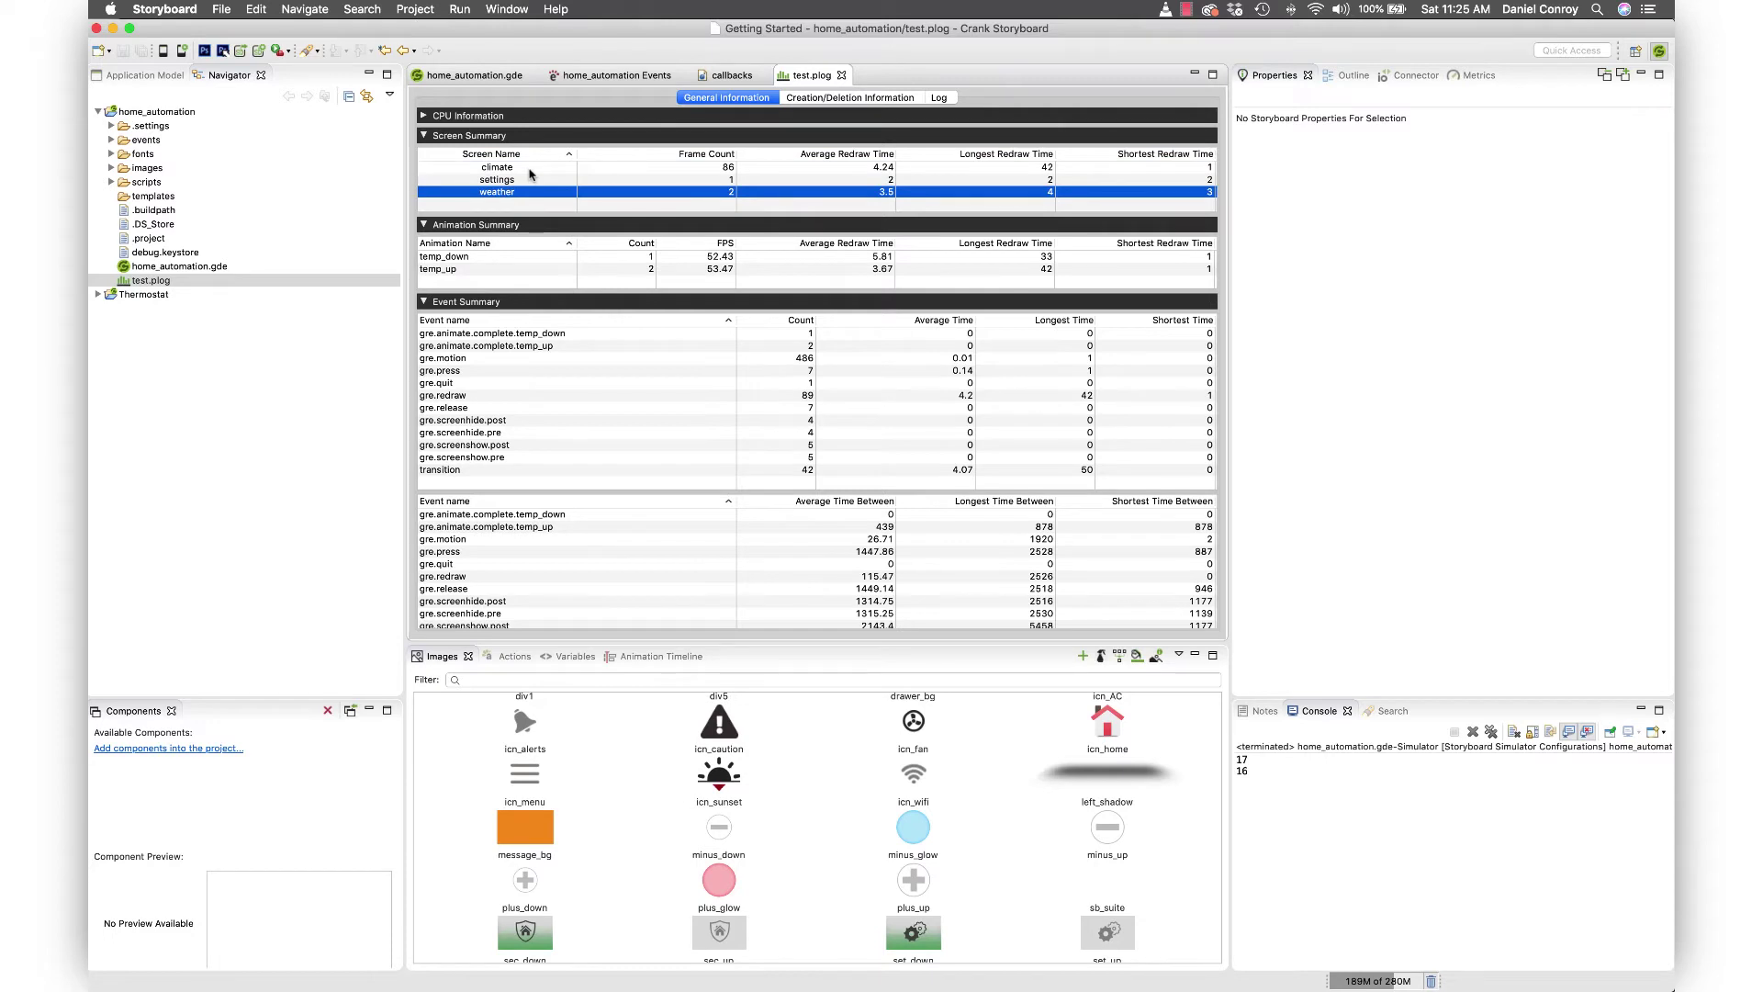
pyautogui.click(473, 258)
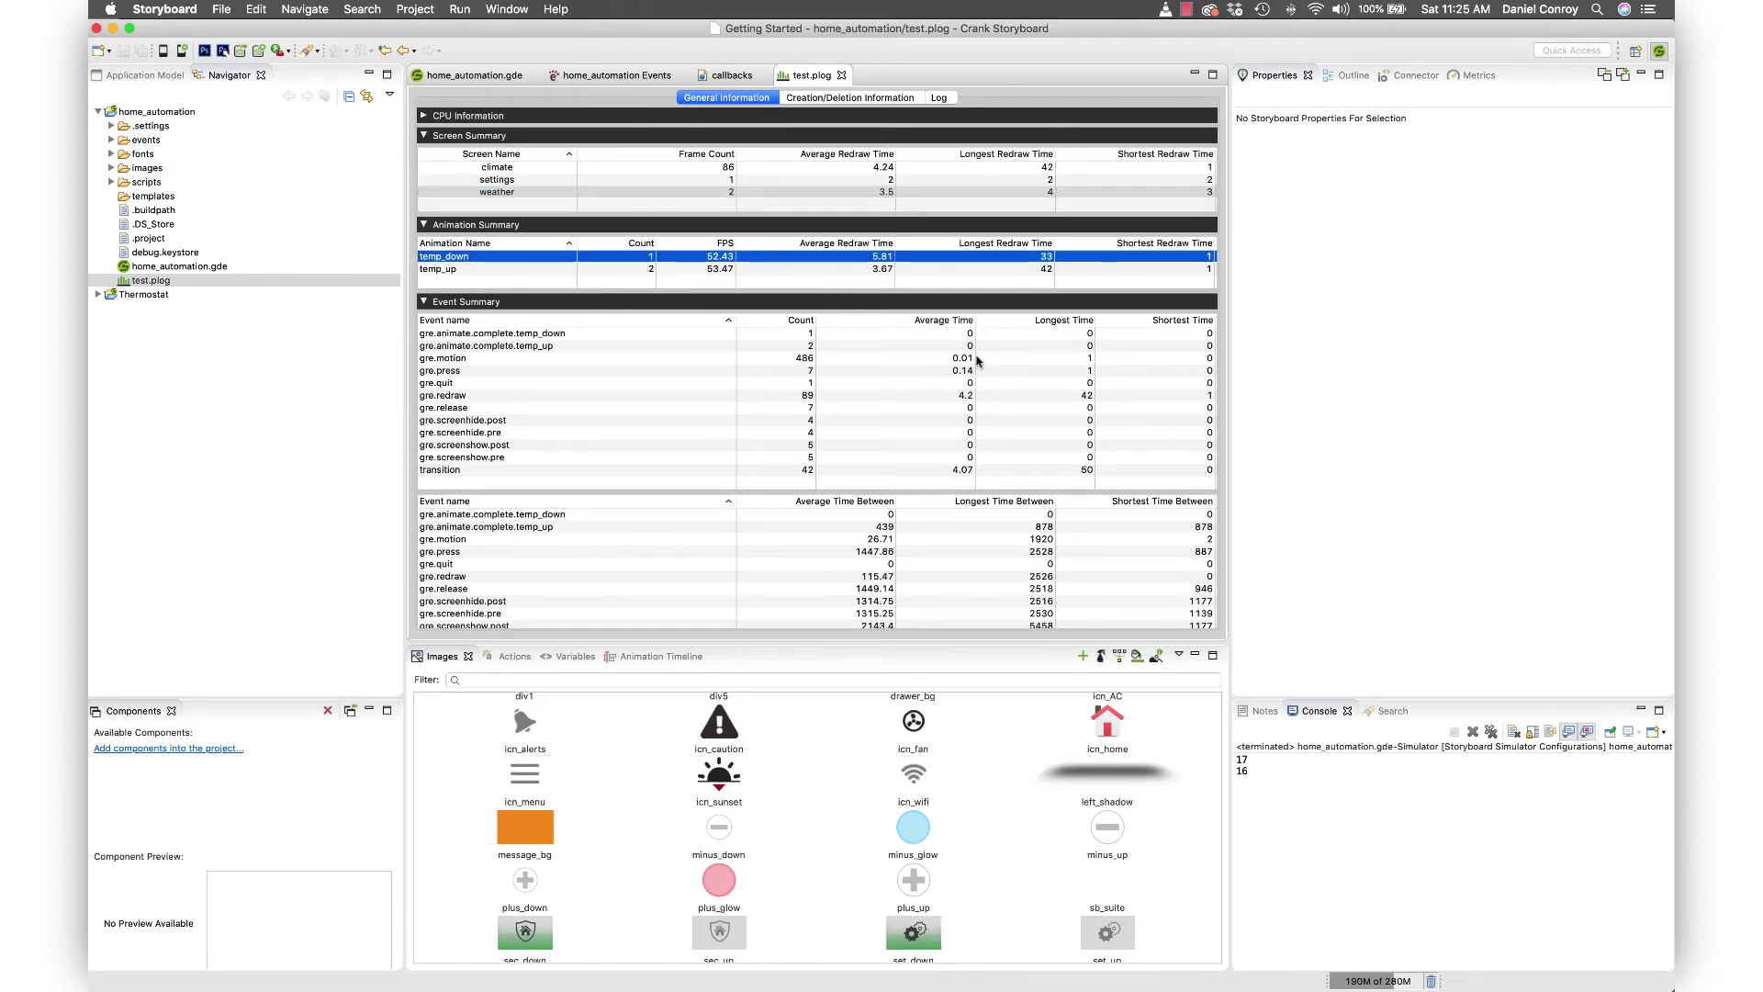
pyautogui.scroll(-1, 975, 364)
pyautogui.scroll(1, 975, 364)
# - Maximize the test.plog report and collapse its Event Summary section
pyautogui.doubleClick(799, 75)
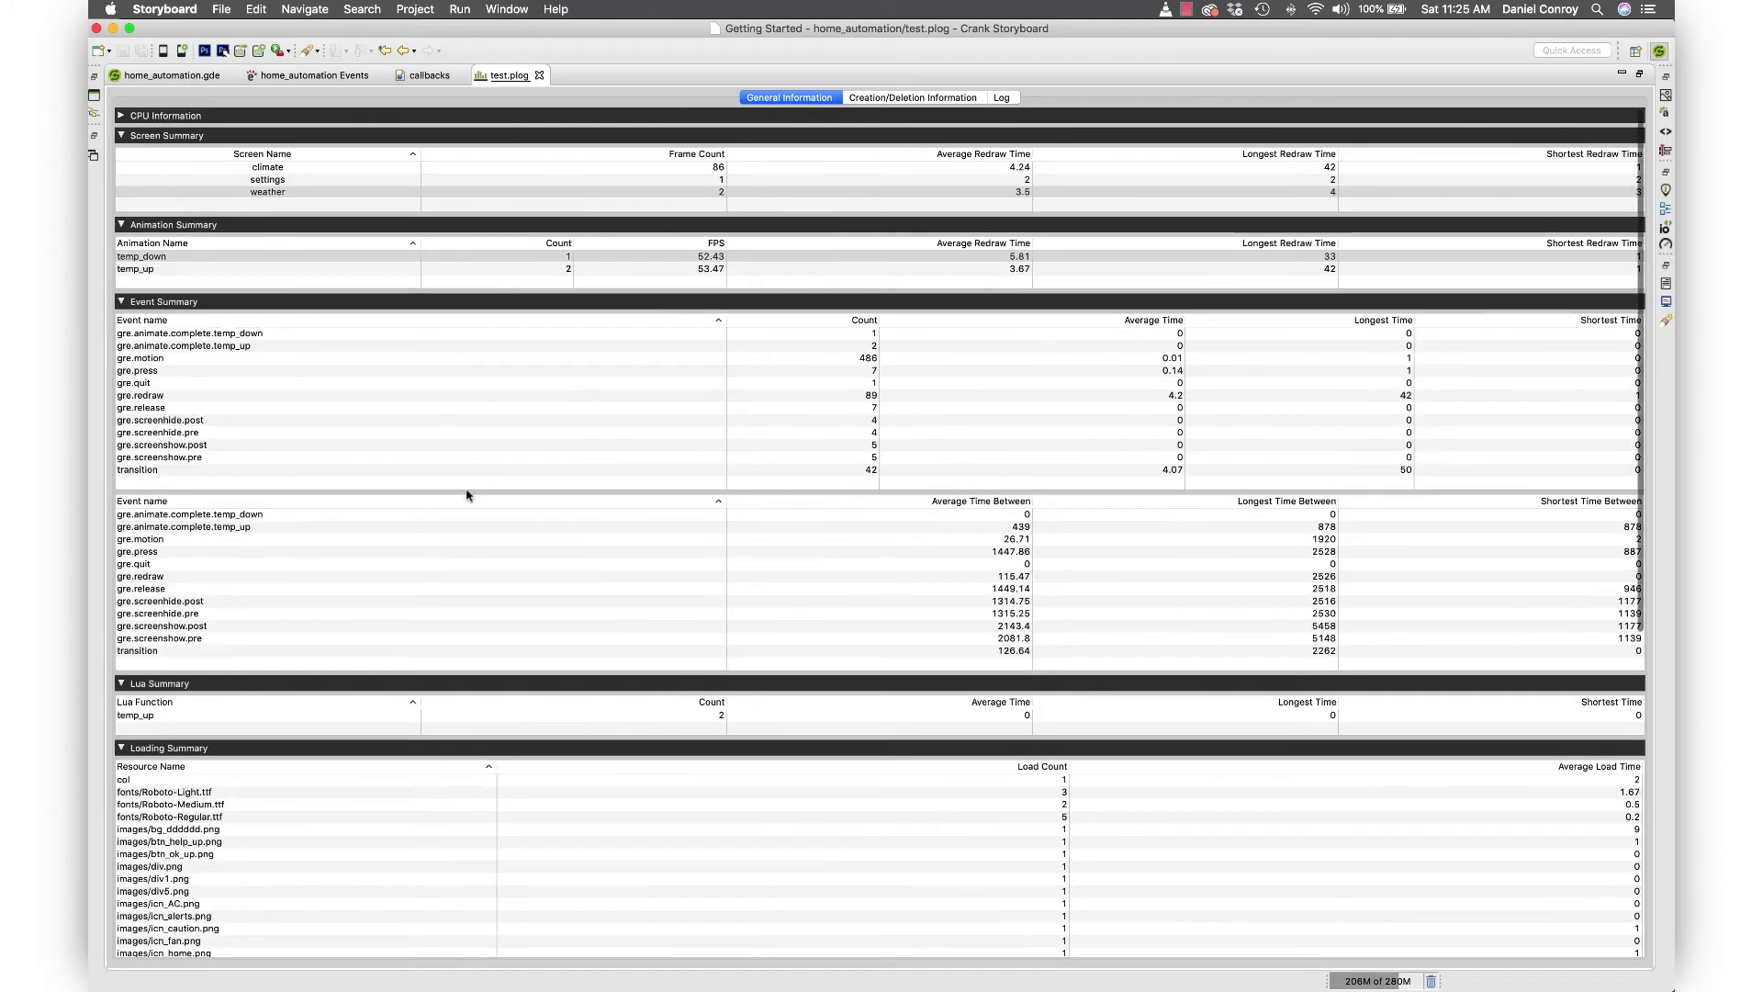
pyautogui.click(122, 302)
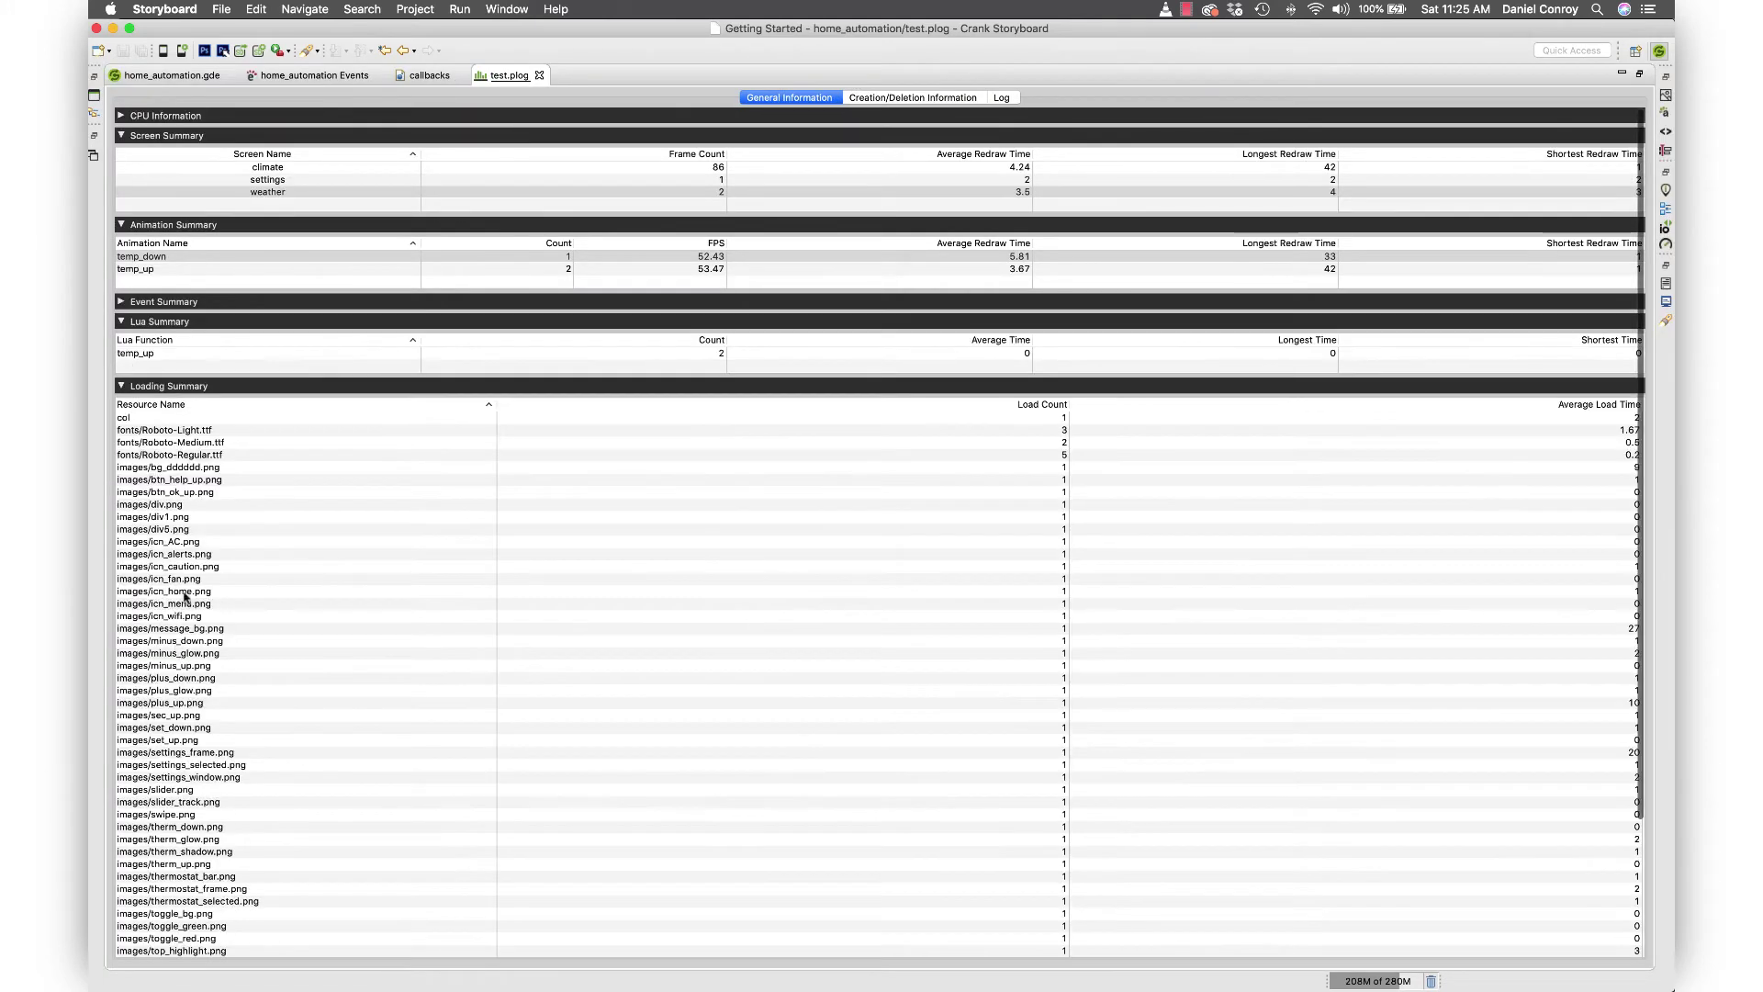
# - Examine the load counts and average load times in the Loading Summary, from fonts/Roboto-Regular.ttf down to images/message_bg.png
pyautogui.click(195, 457)
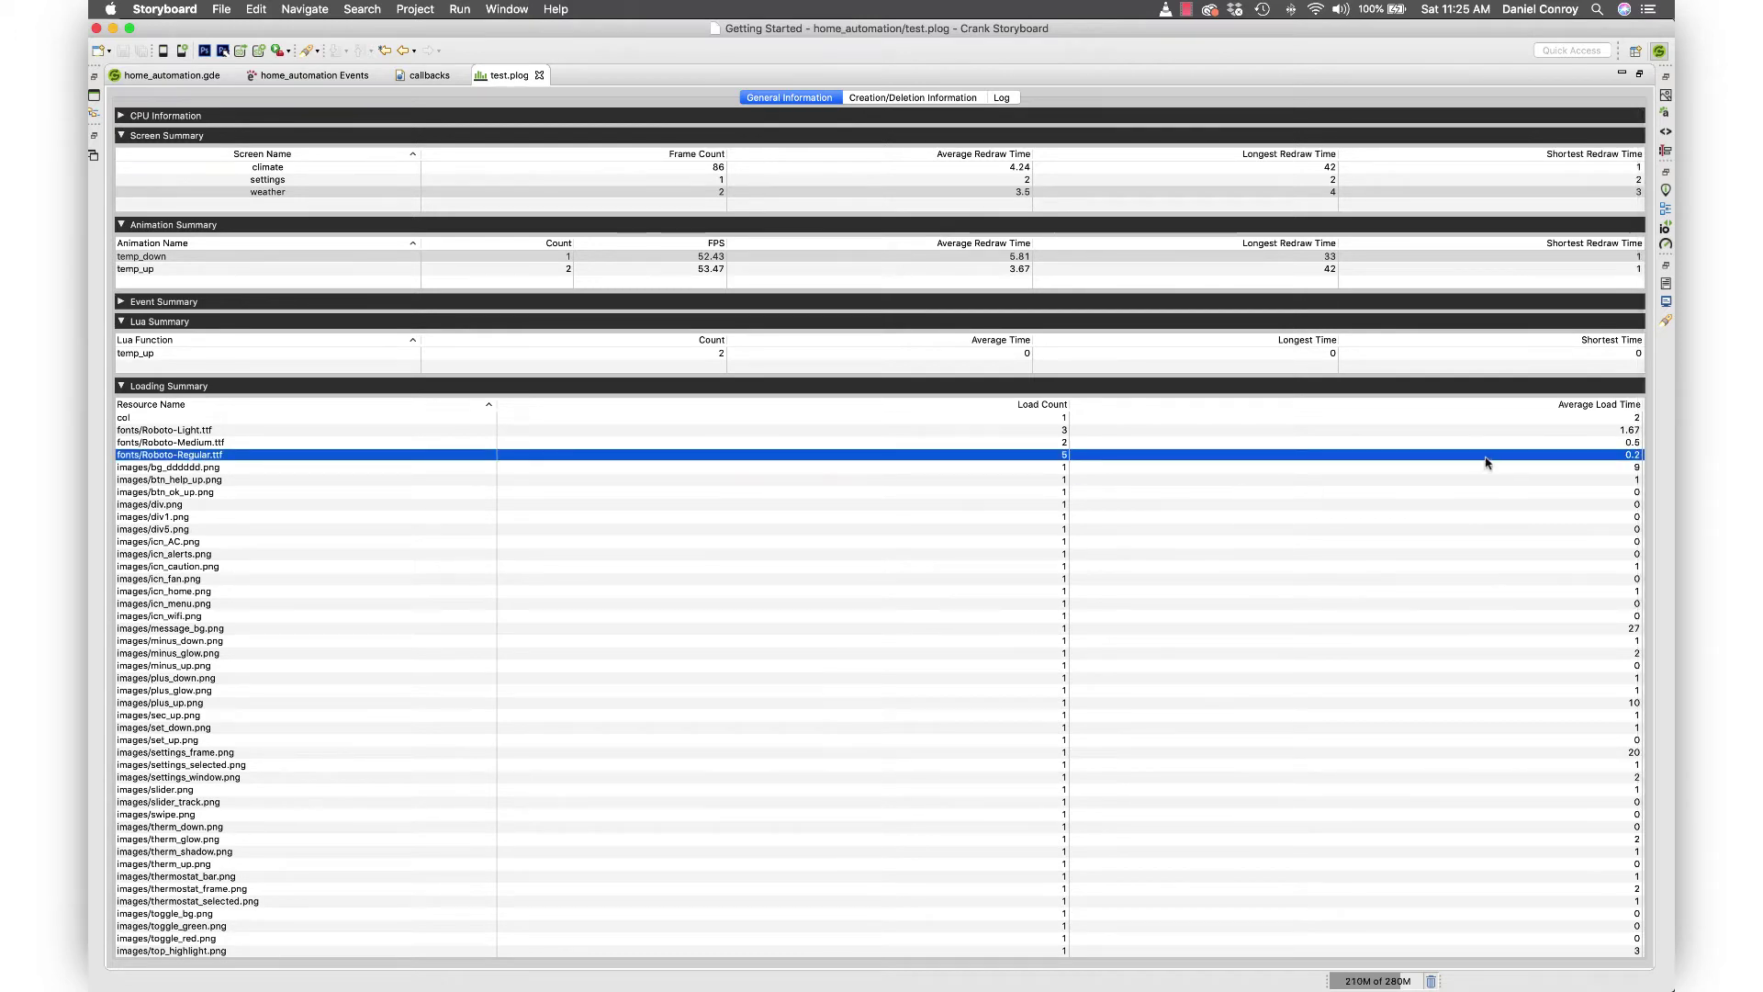
pyautogui.press('Down')
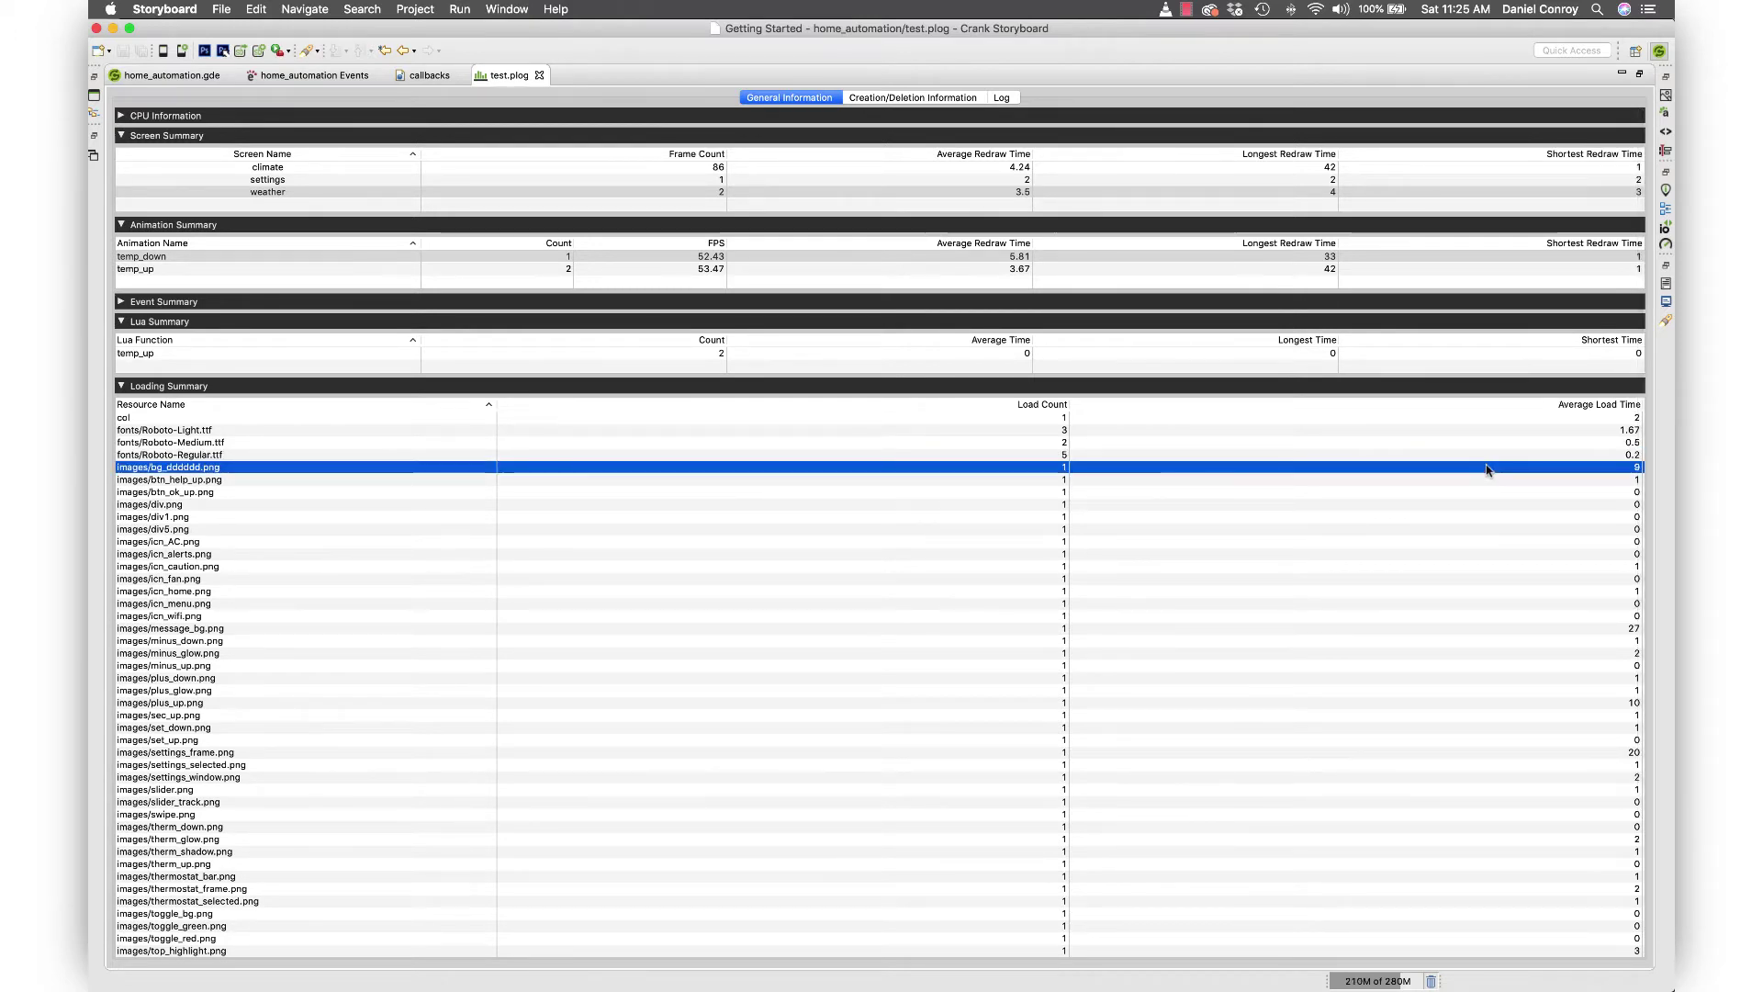
pyautogui.press('Down')
pyautogui.press('Down')
pyautogui.press('Down')
pyautogui.press('Down')
pyautogui.press('Down')
pyautogui.press('Down')
pyautogui.press('Down')
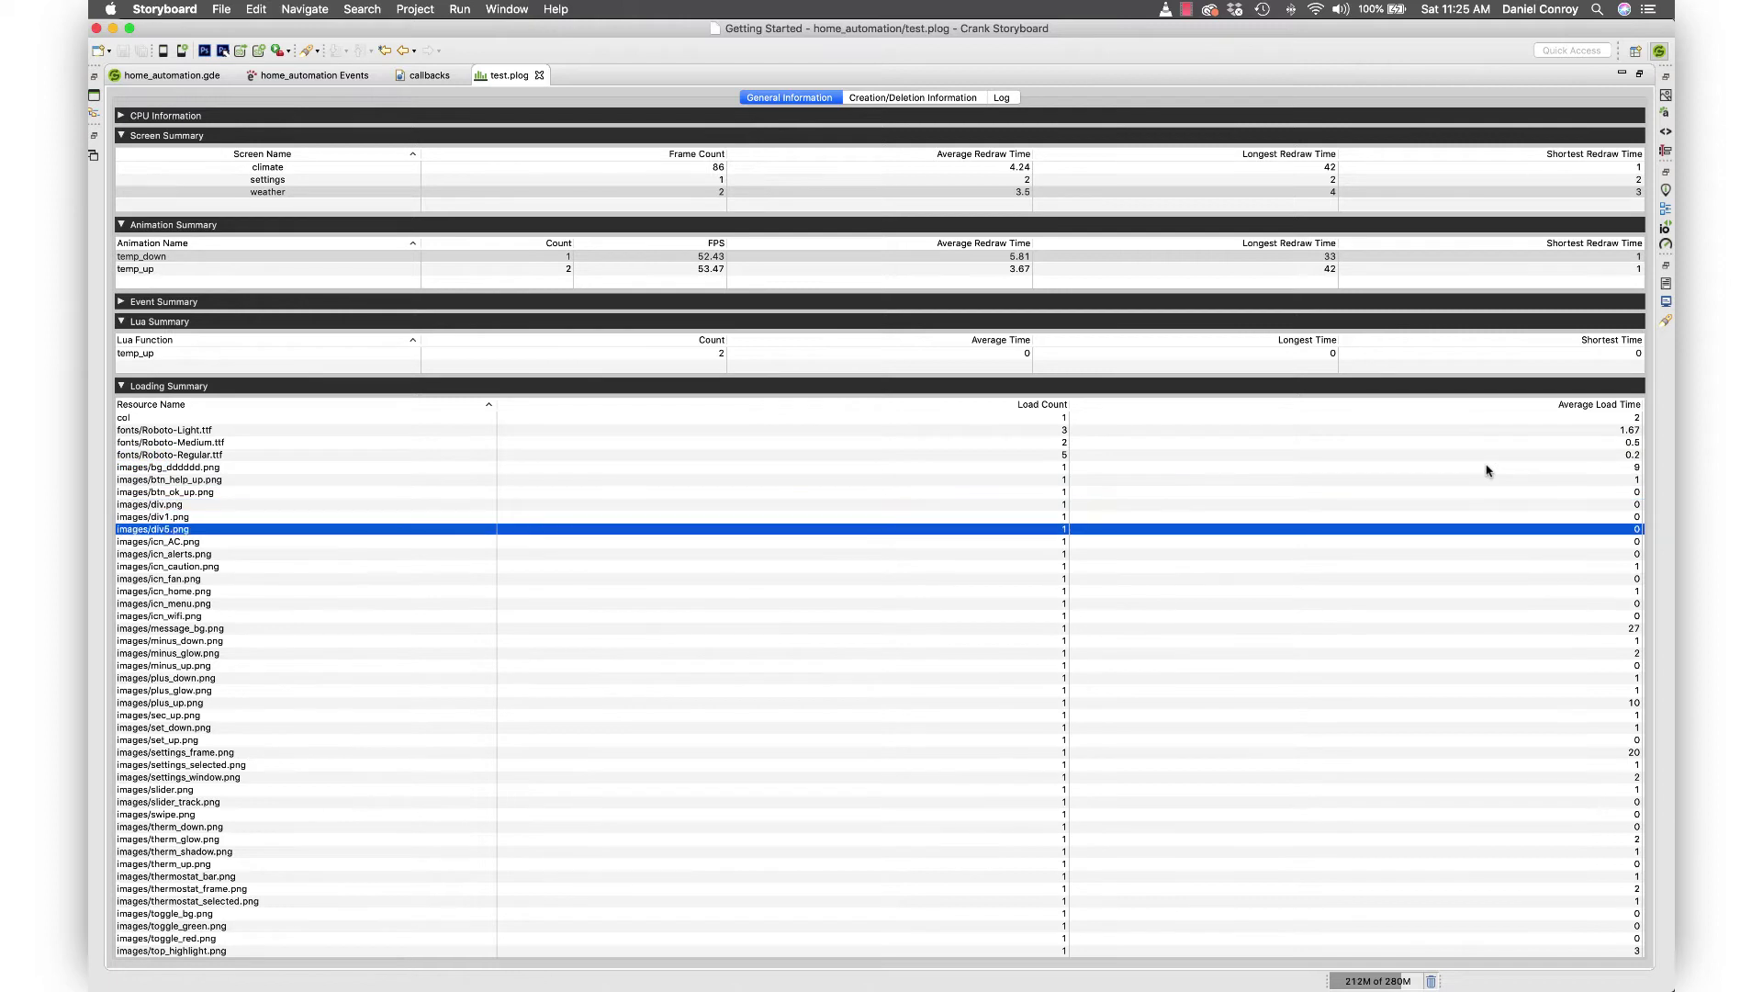
pyautogui.press('Down')
pyautogui.press('Down')
pyautogui.press('Down')
pyautogui.press('Down')
pyautogui.press('Down')
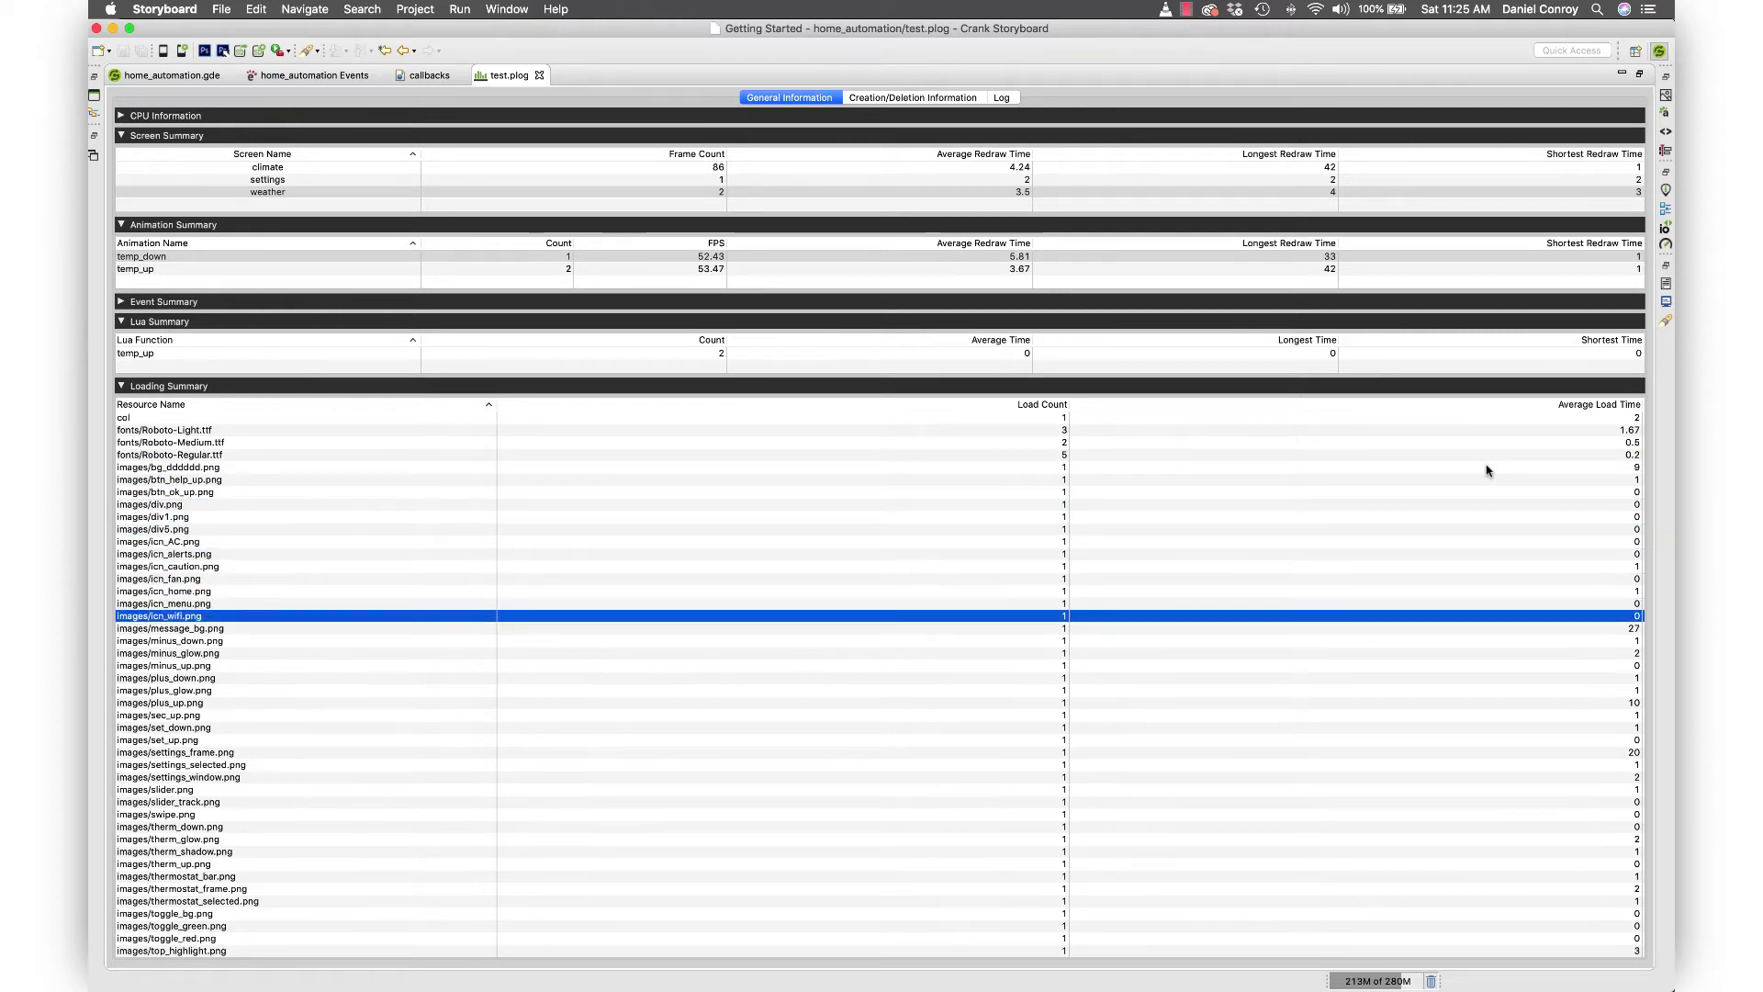
pyautogui.click(1598, 628)
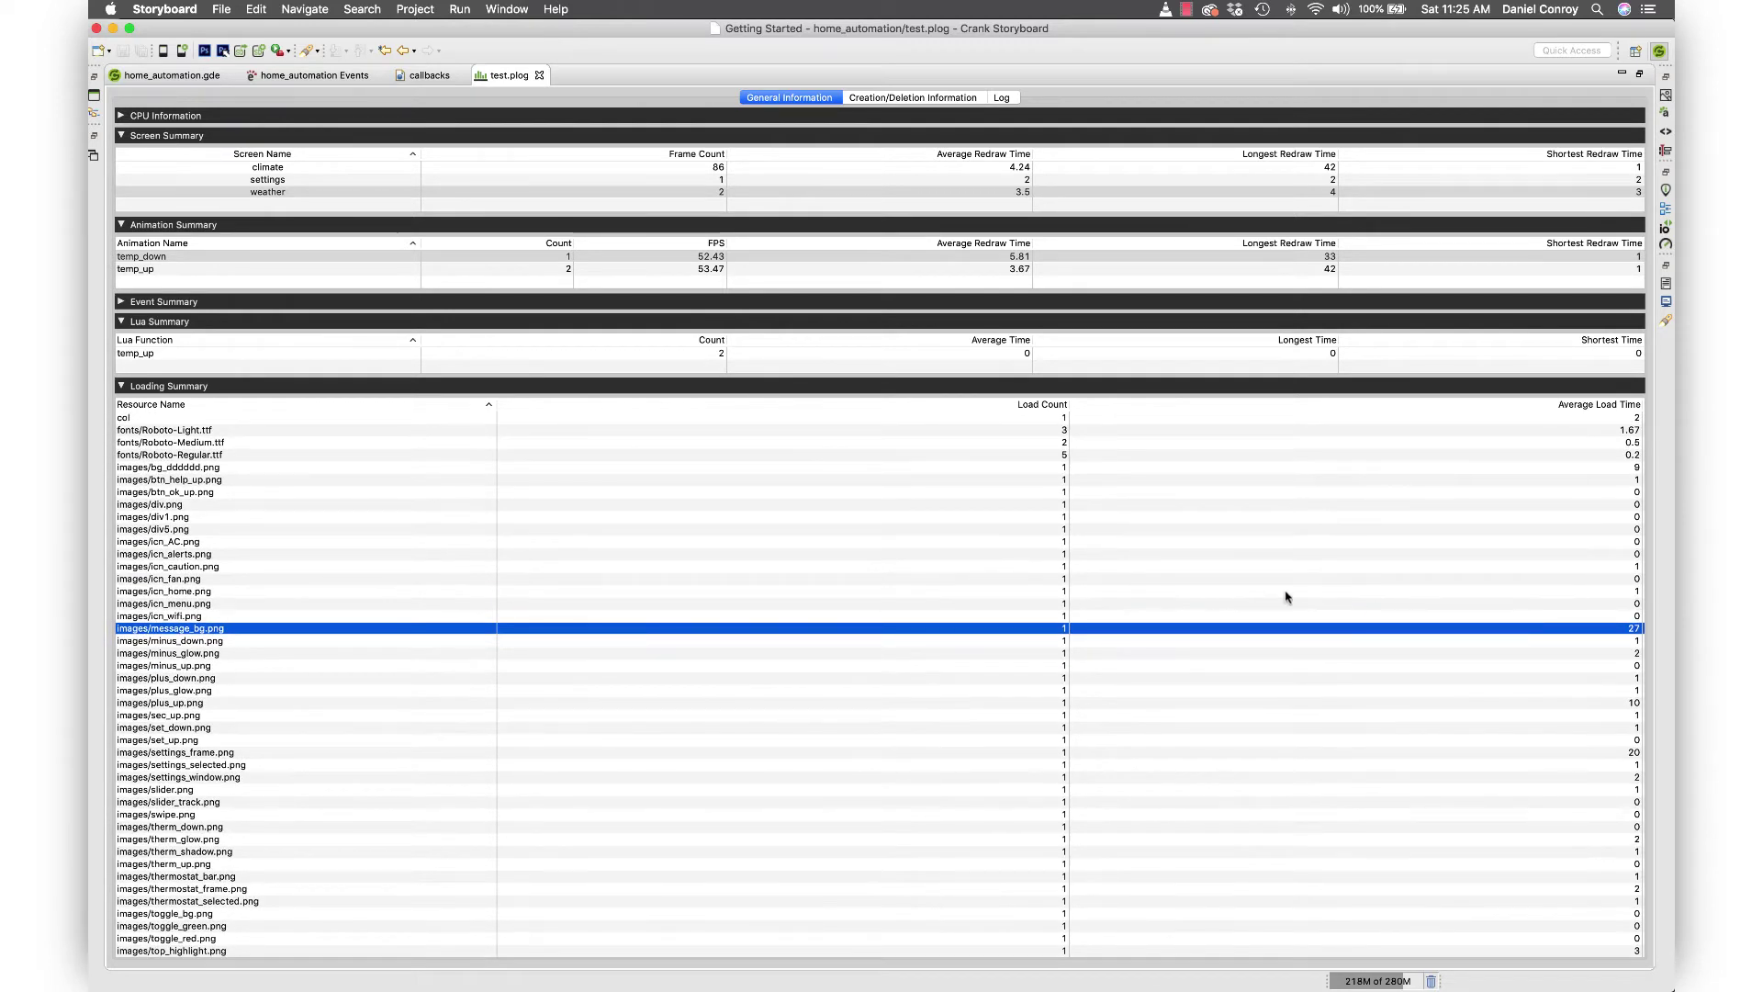
# - Re-expand the Event Summary and bring up the report's Creation/Deletion Information for memory and queue loads
pyautogui.click(120, 302)
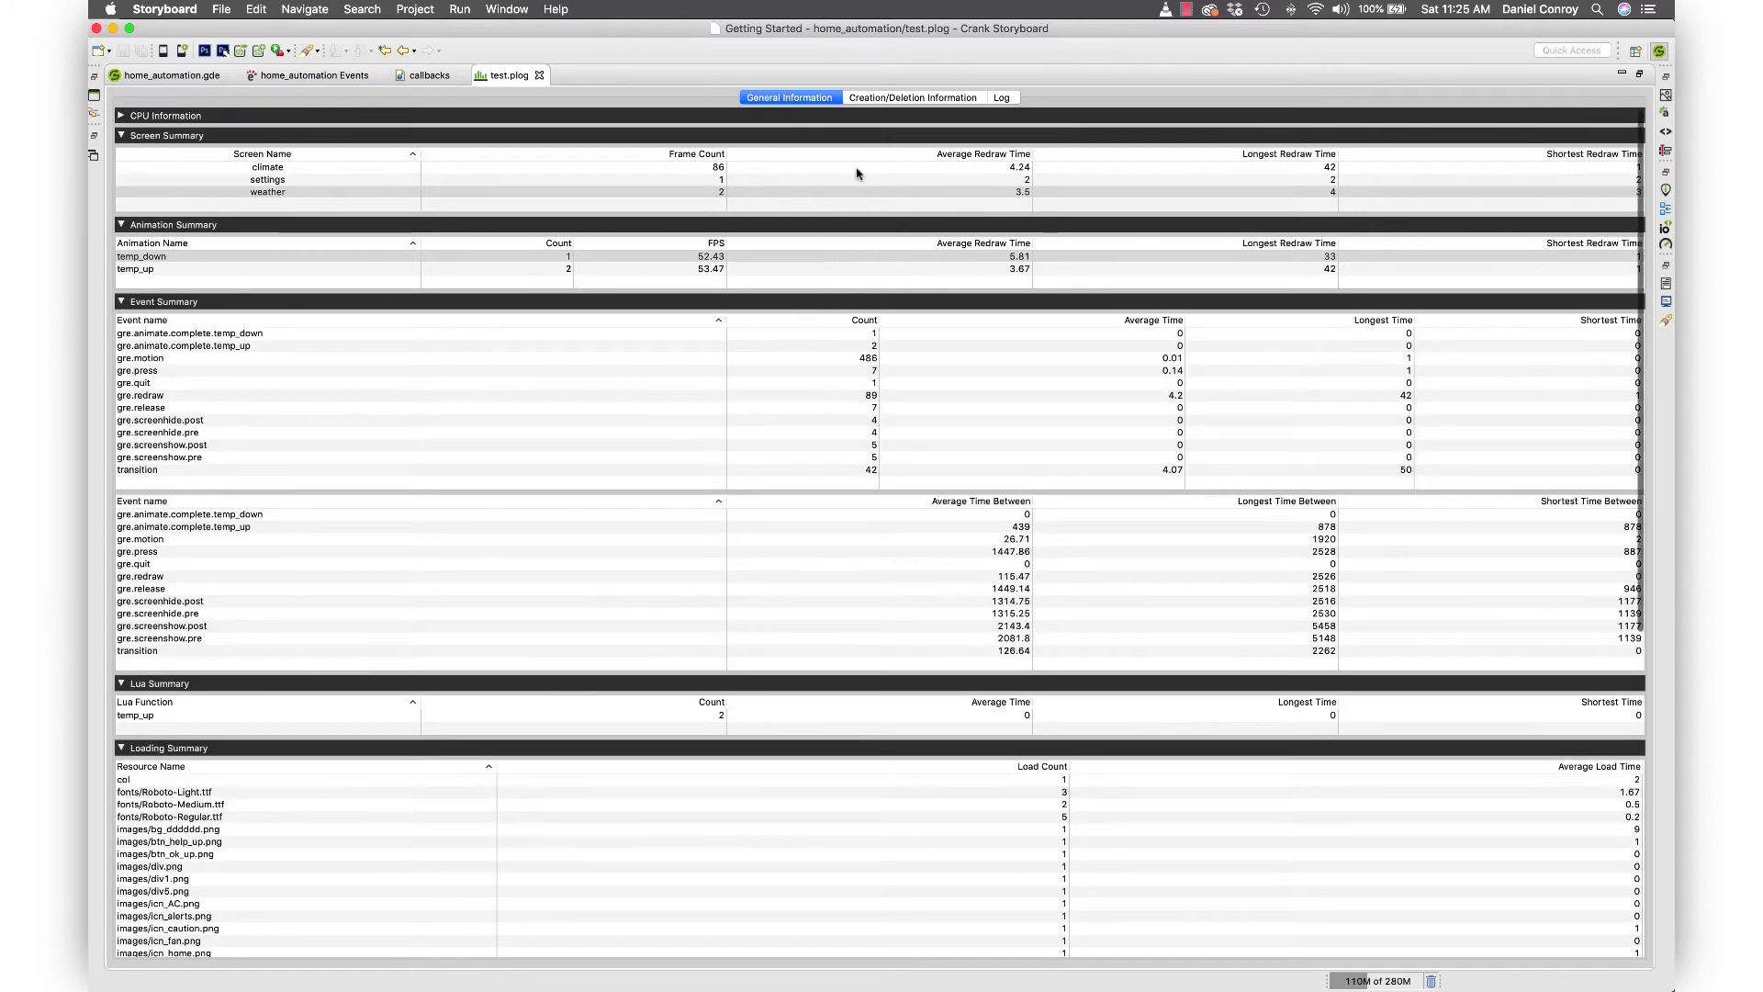
pyautogui.click(877, 98)
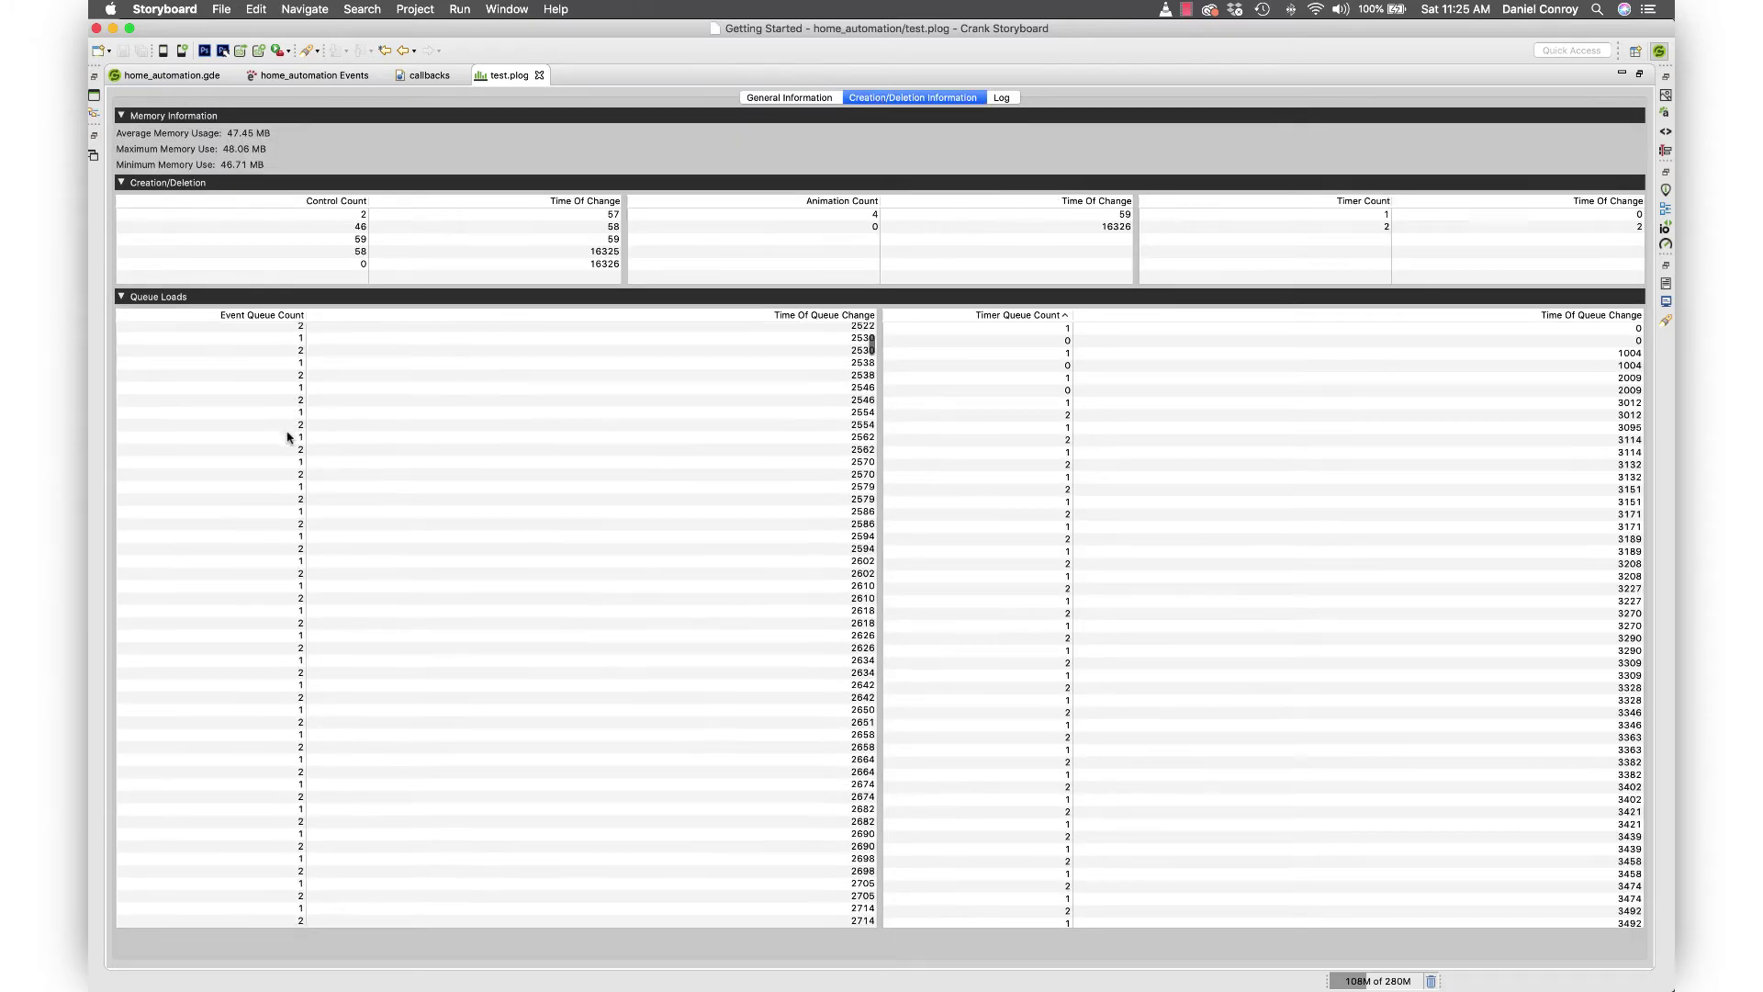
# - Examine the Event Queue Count entries and their change times in Queue Loads, stepping through the rows from 1004 to 2466
pyautogui.click(277, 378)
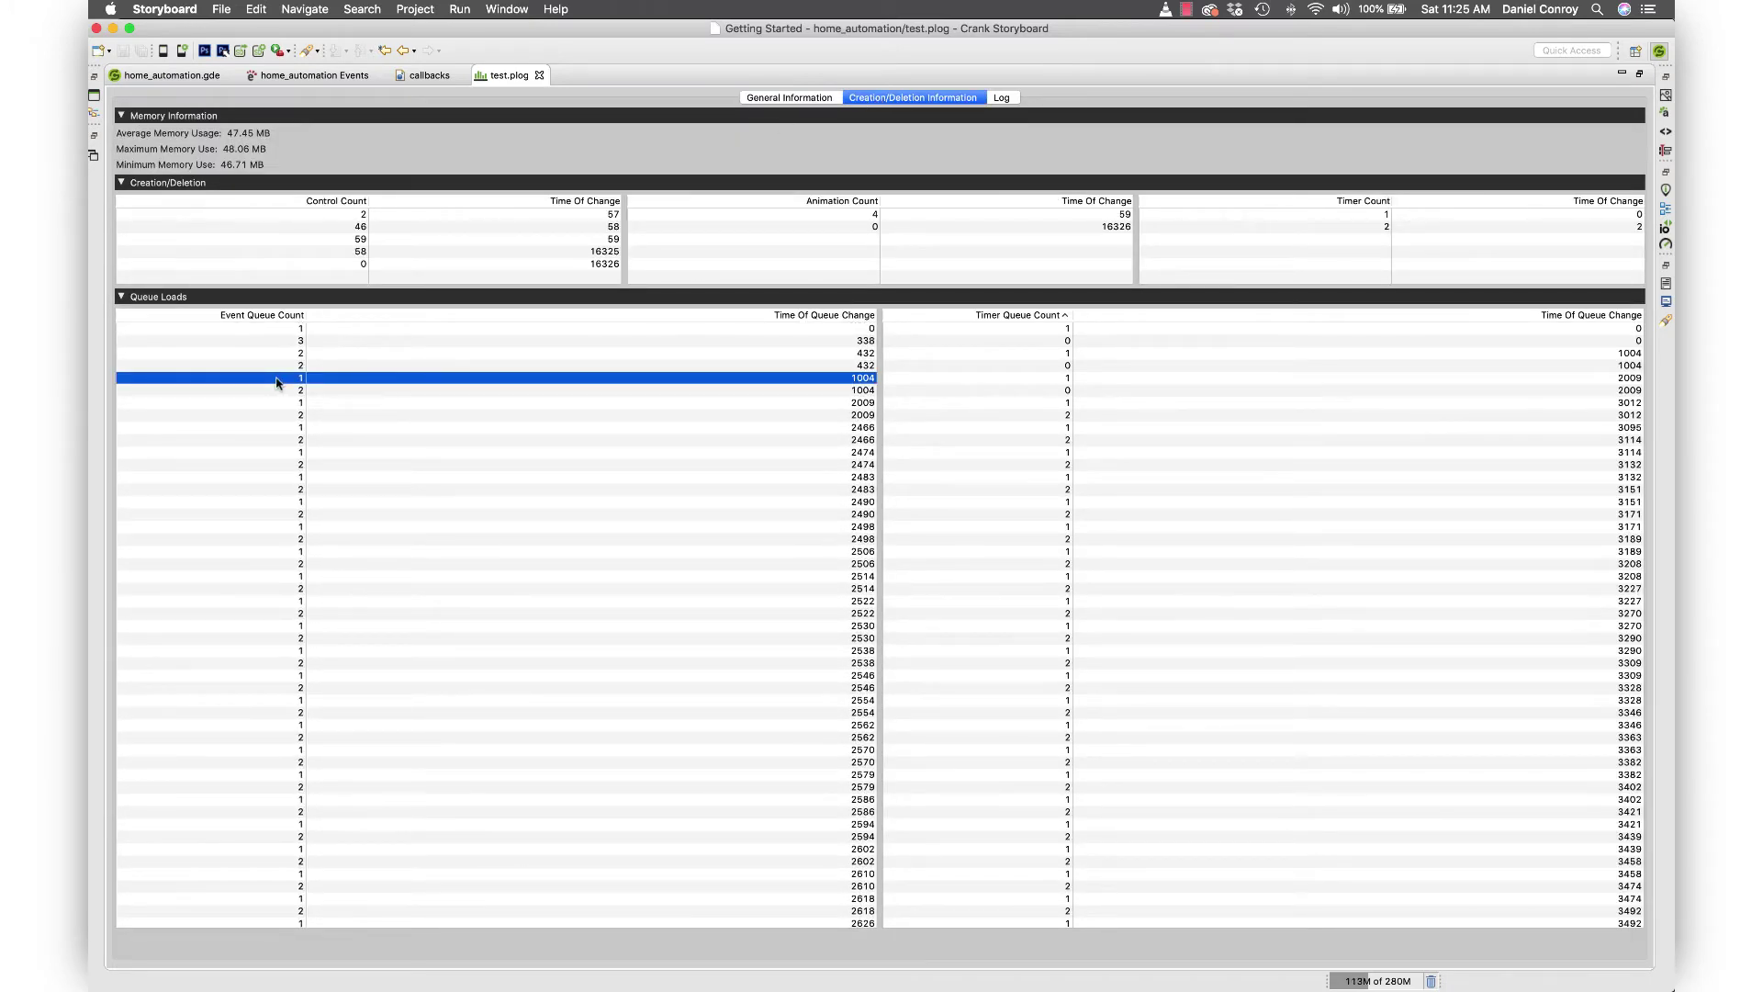
pyautogui.press('Down')
pyautogui.press('Down')
pyautogui.press('Down')
pyautogui.press('Down')
pyautogui.press('Down')
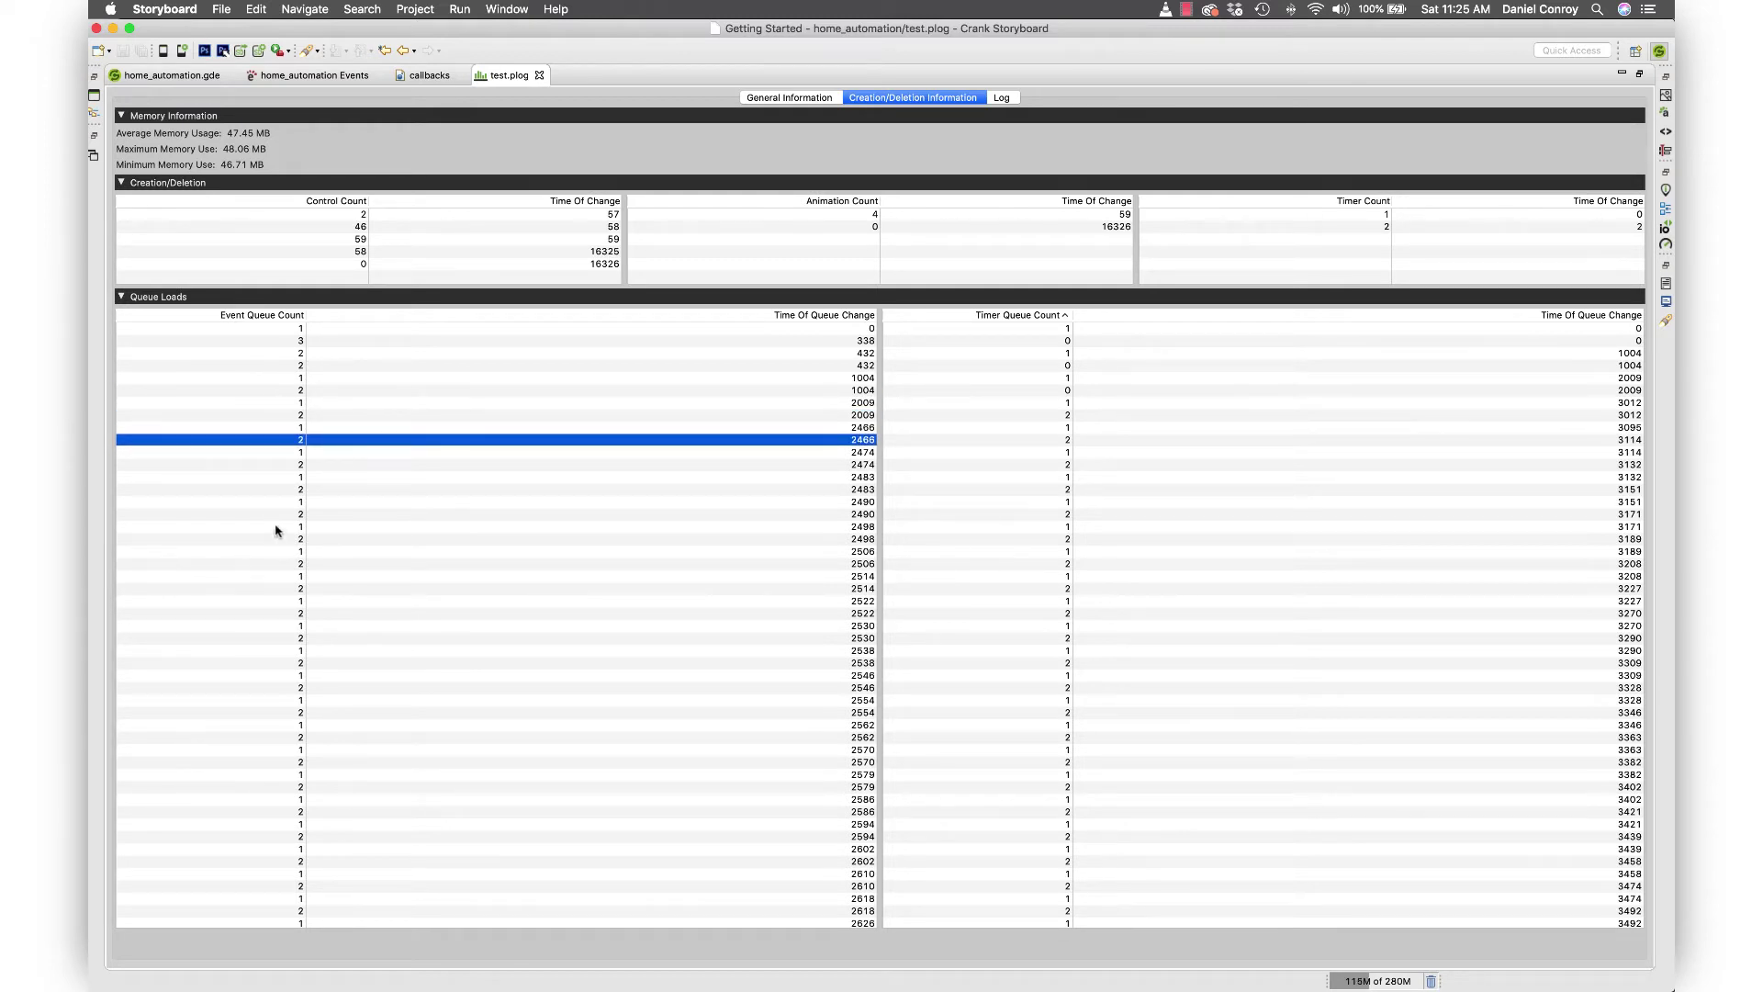
pyautogui.click(294, 378)
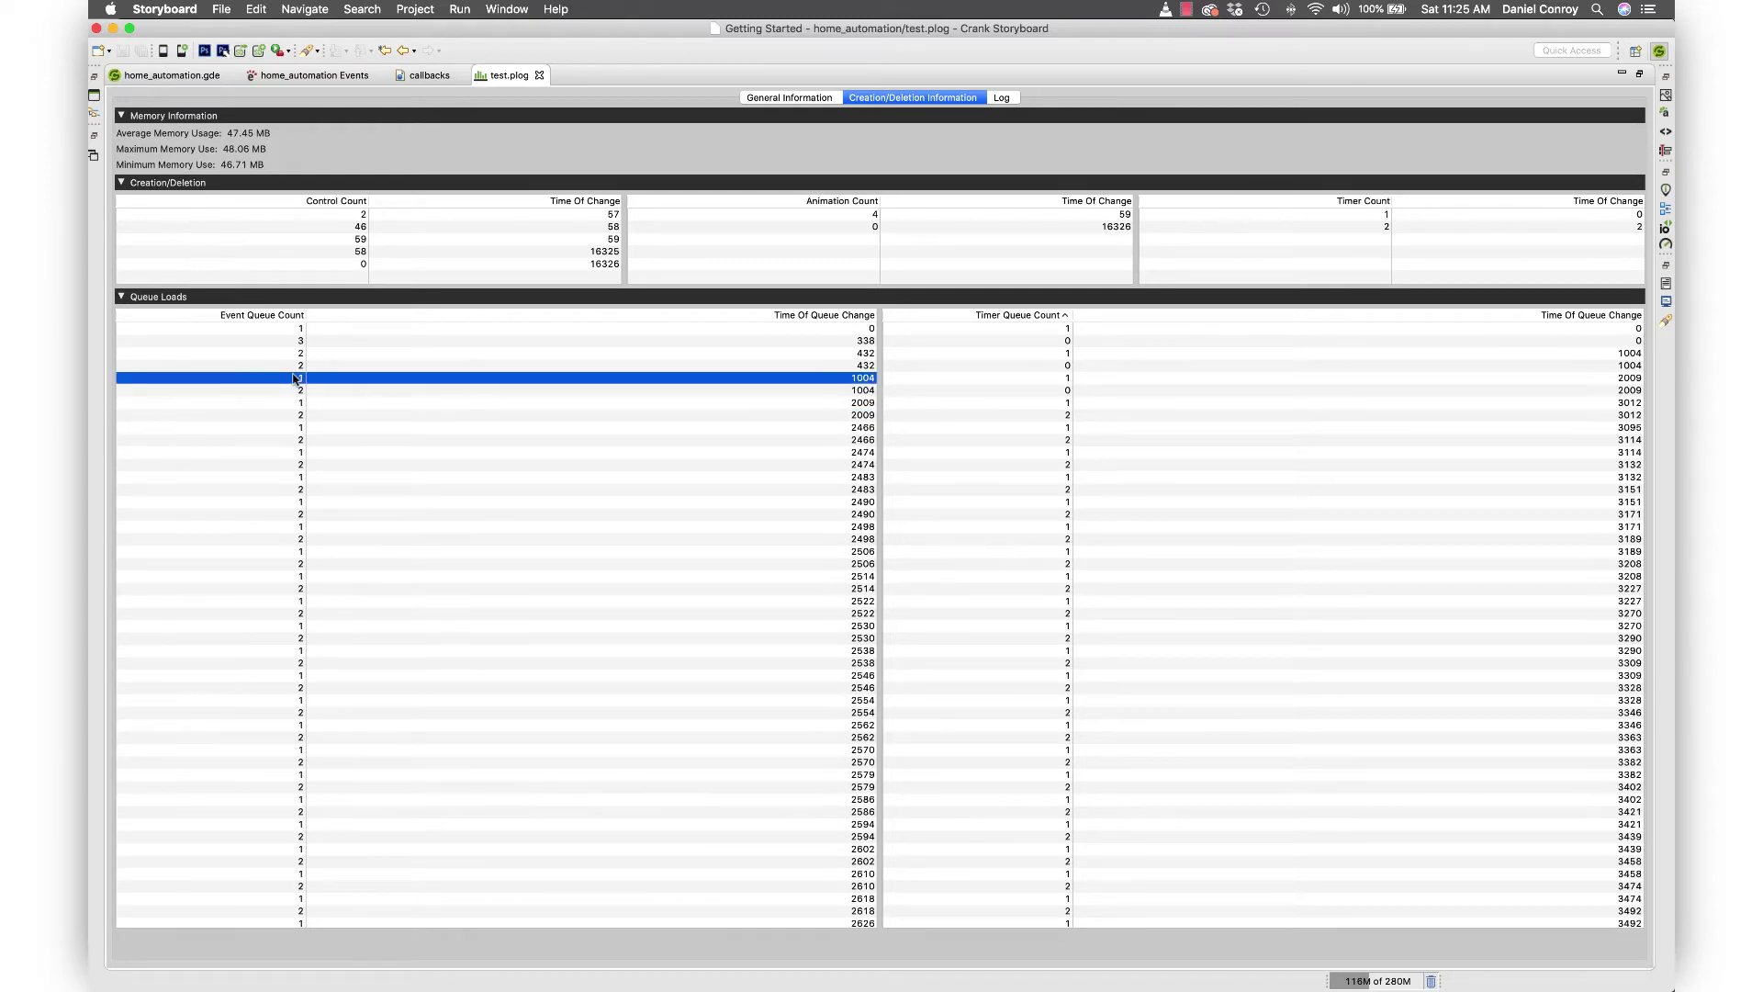
pyautogui.press('Down')
pyautogui.press('Down')
pyautogui.press('Down')
pyautogui.press('Down')
pyautogui.press('Down')
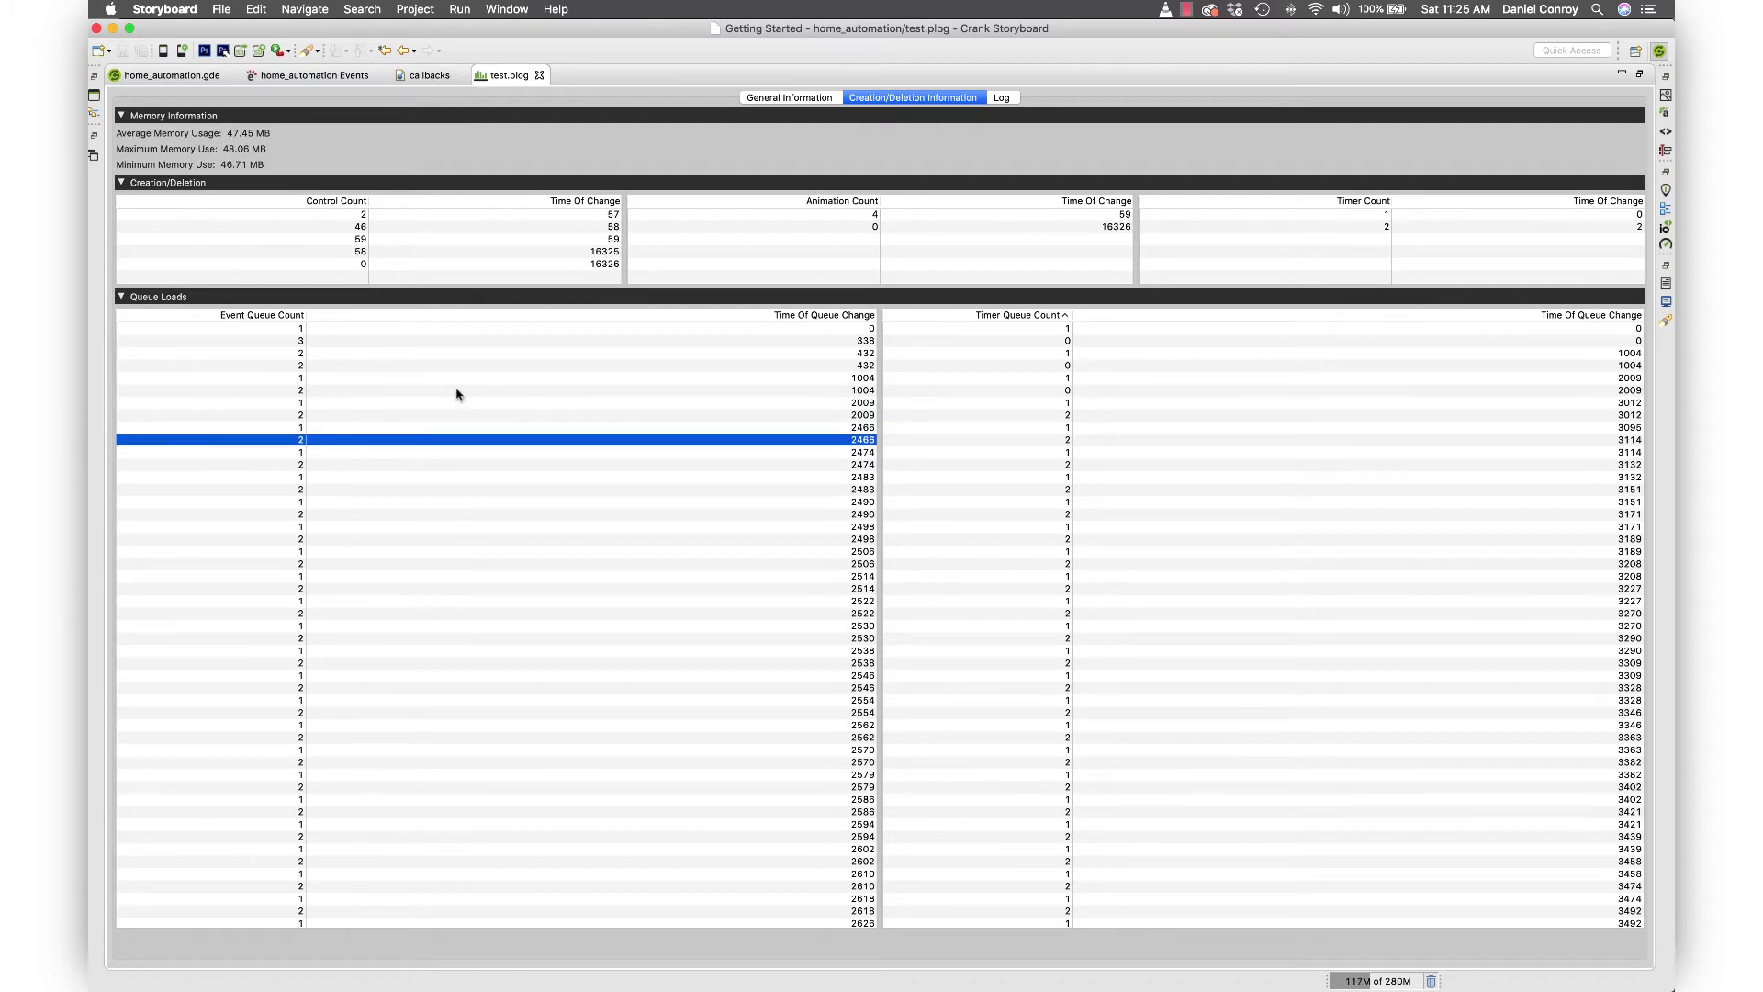
pyautogui.scroll(-8, 843, 544)
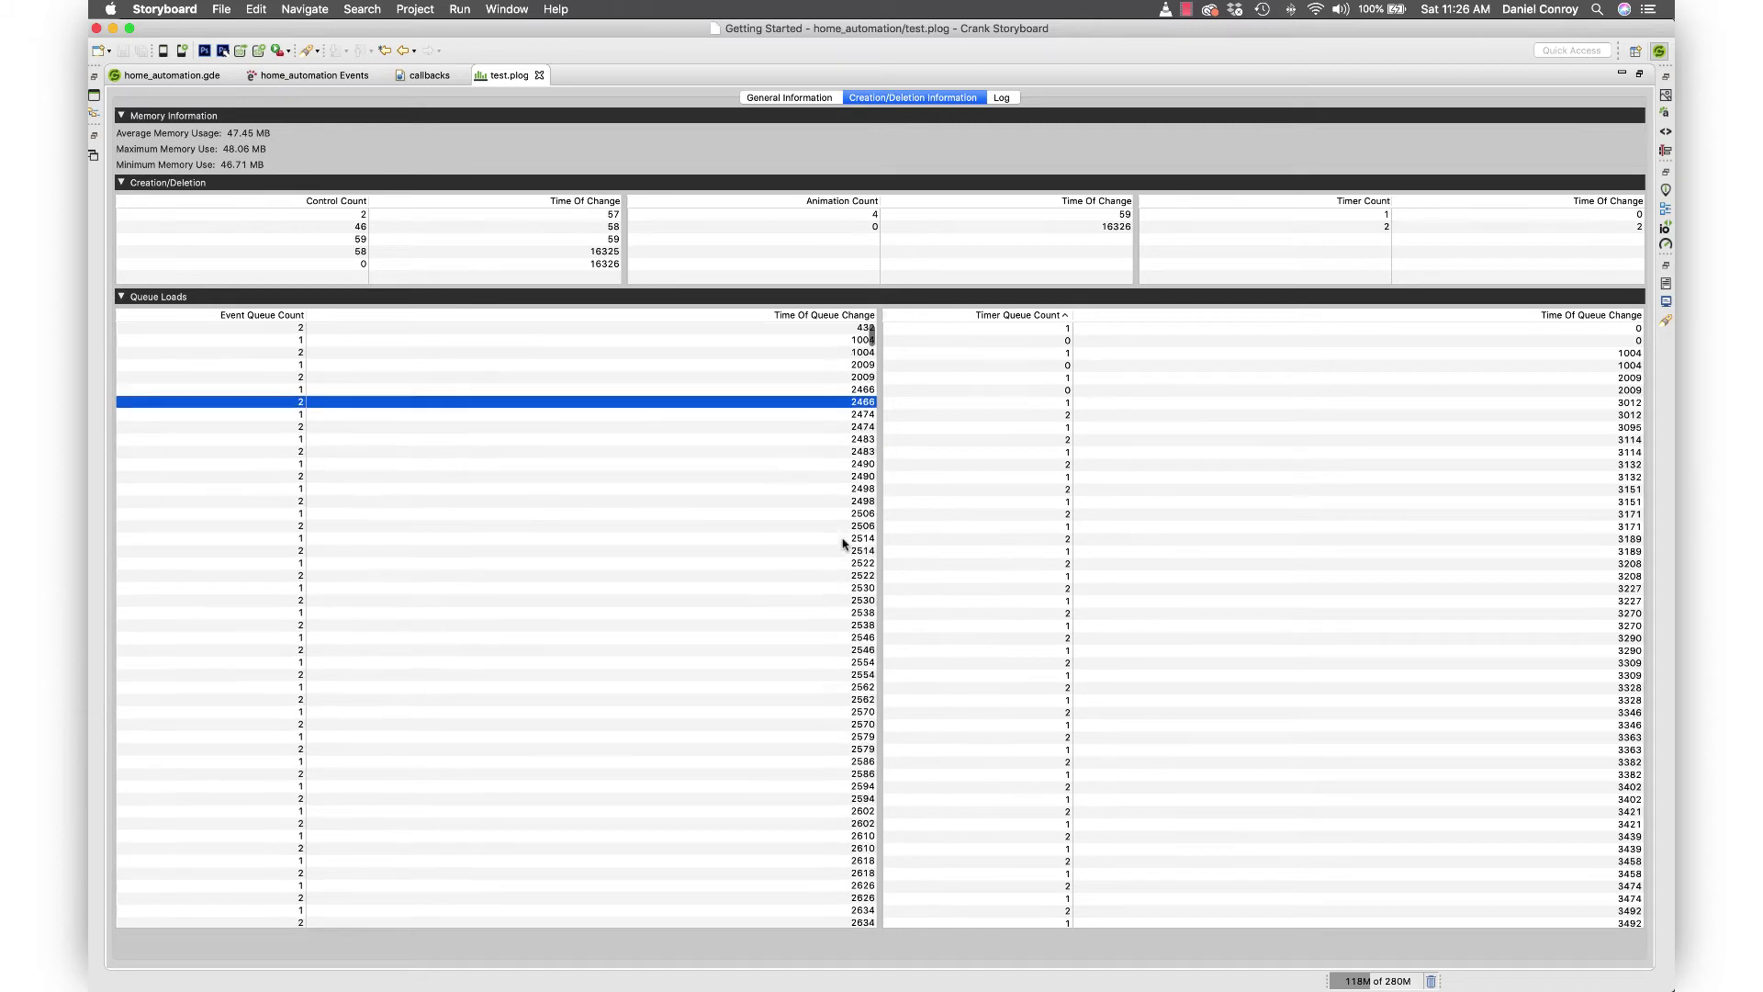
pyautogui.scroll(8, 843, 543)
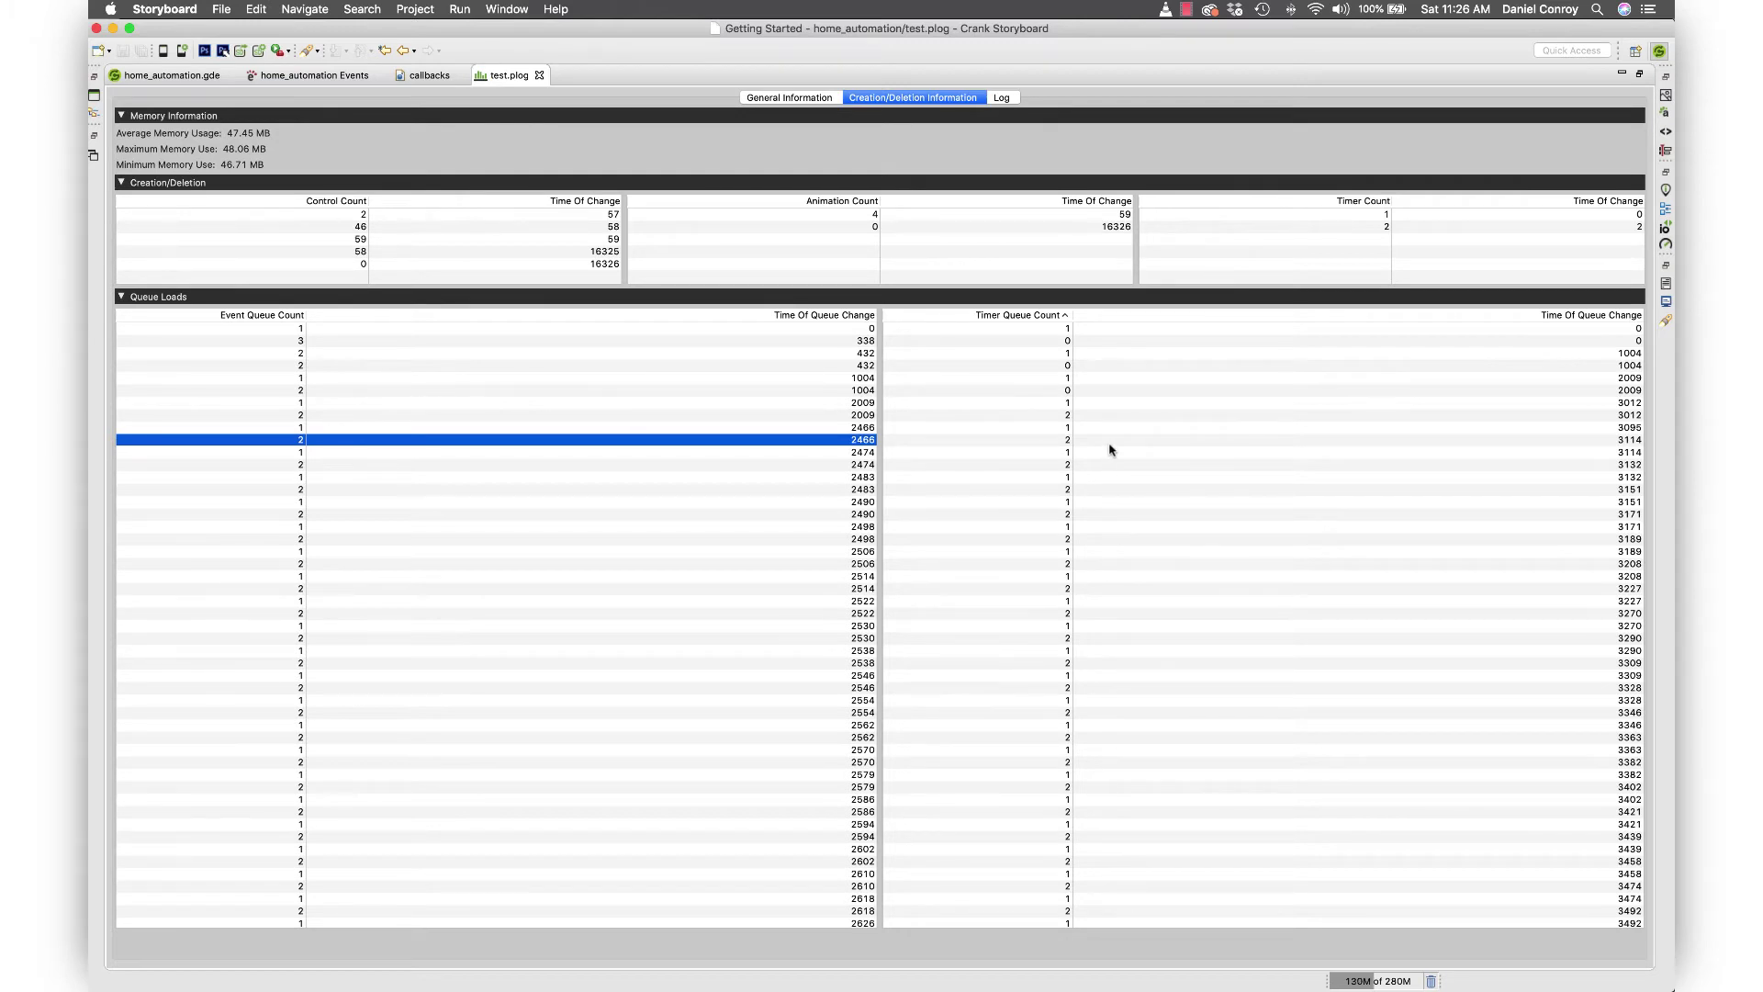
# - Examine the Timer Queue Count entries and their change times in Queue Loads, from the earliest rows down past 3402
pyautogui.click(1154, 451)
pyautogui.scroll(2, 1154, 456)
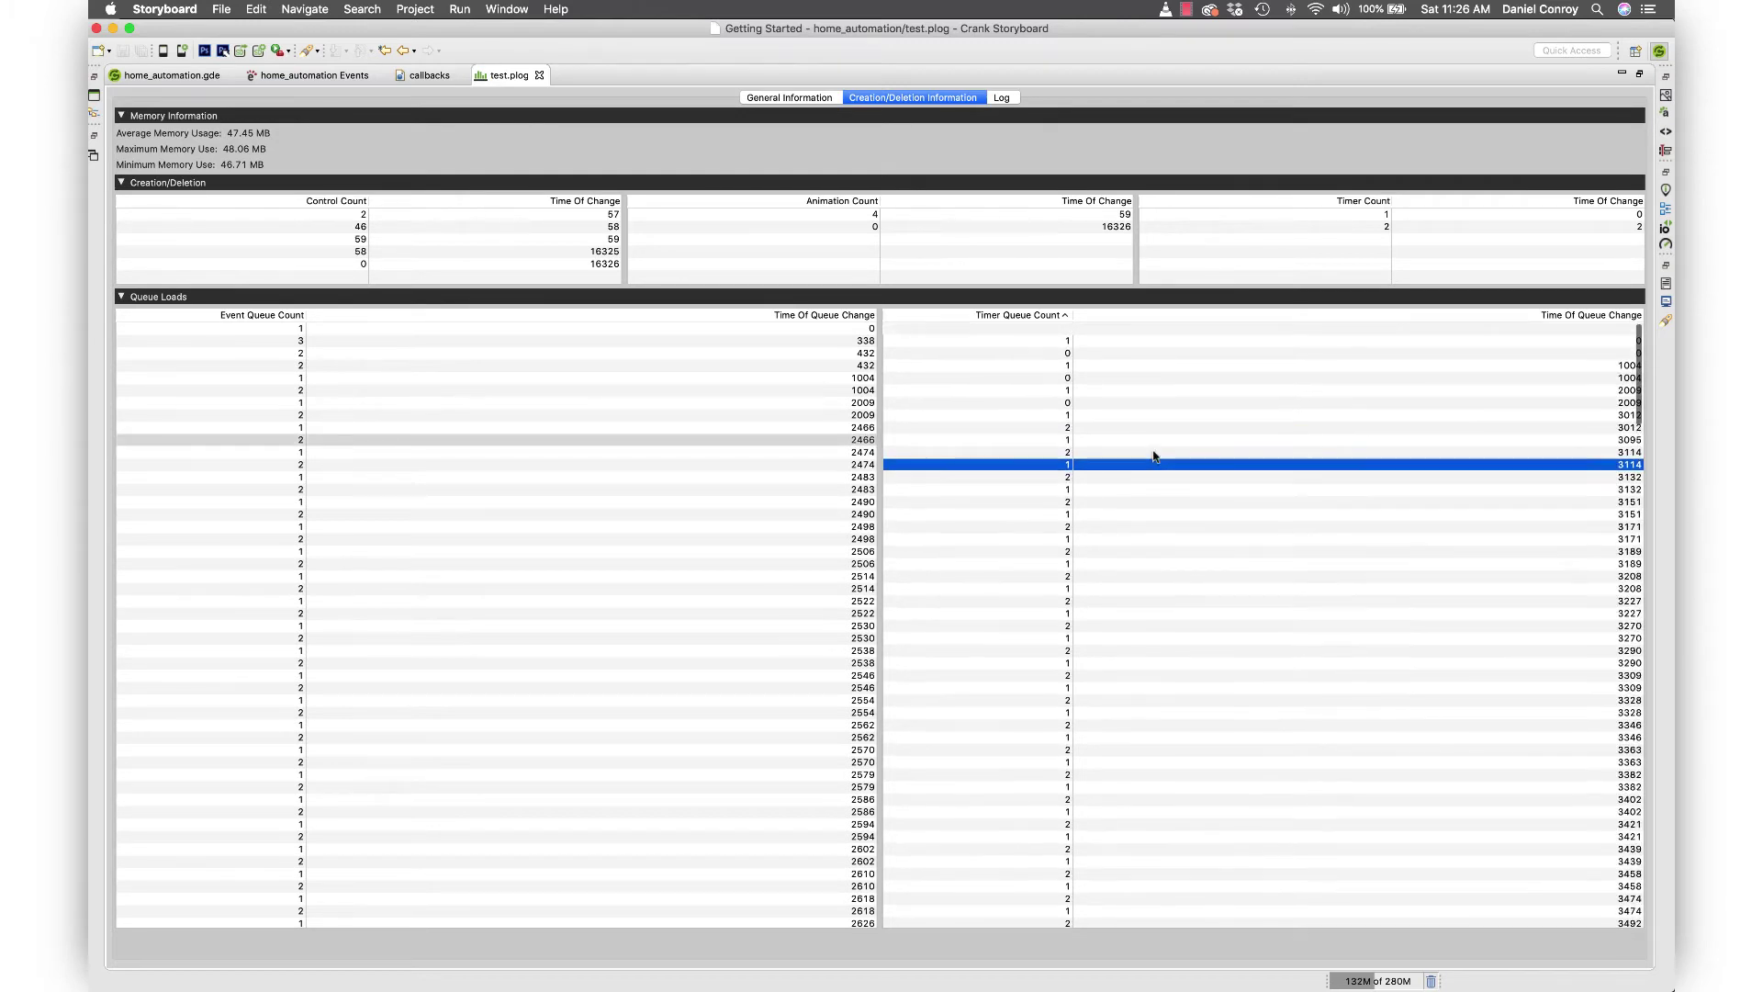
pyautogui.click(1023, 367)
pyautogui.press('Down')
pyautogui.press('Down')
pyautogui.press('Down')
pyautogui.press('Down')
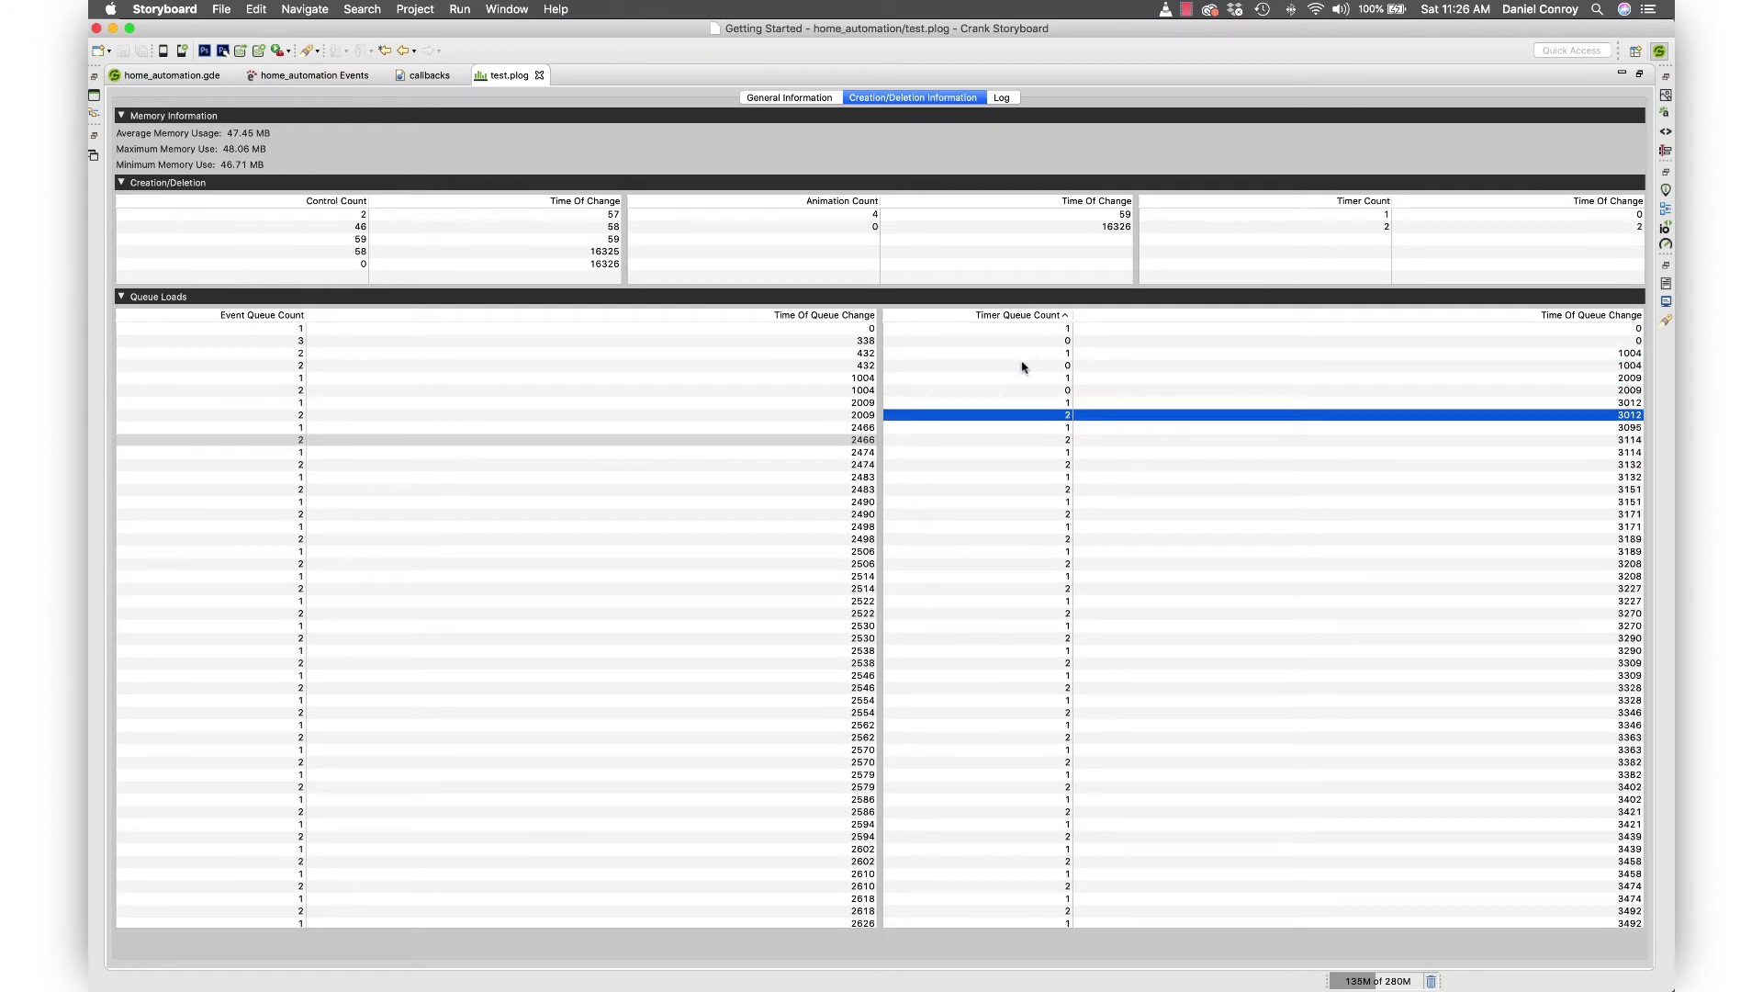
pyautogui.scroll(-5, 1047, 528)
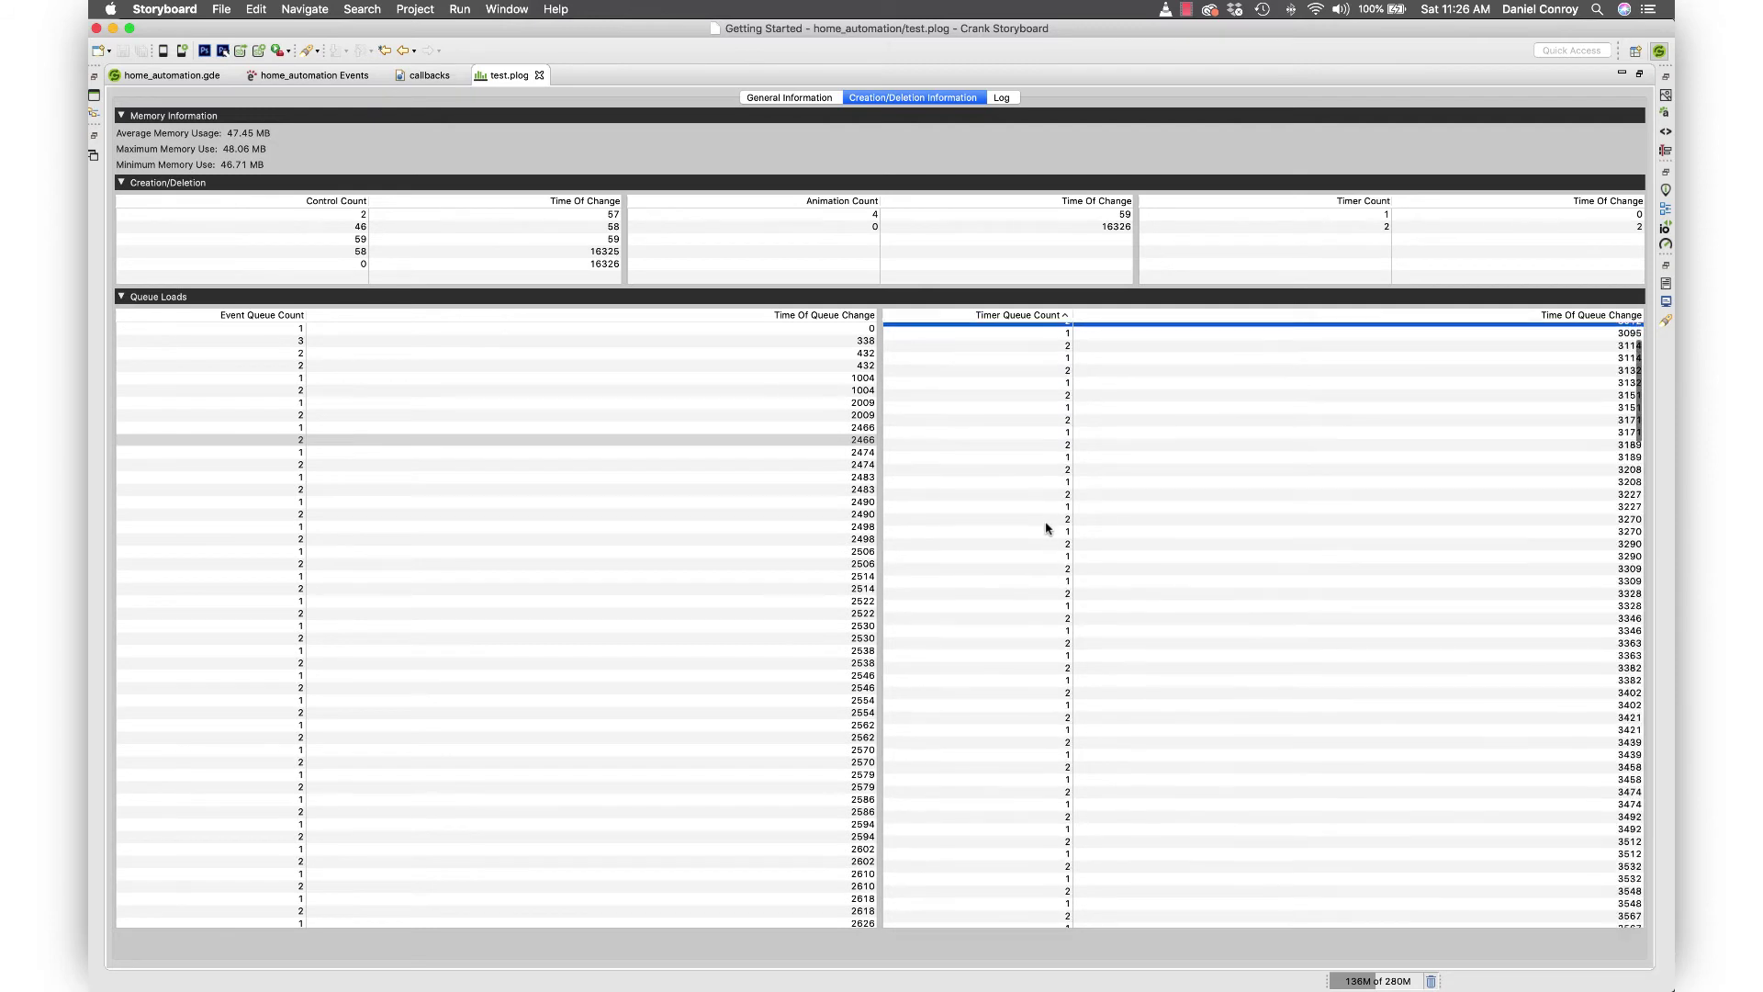
pyautogui.scroll(5, 1466, 514)
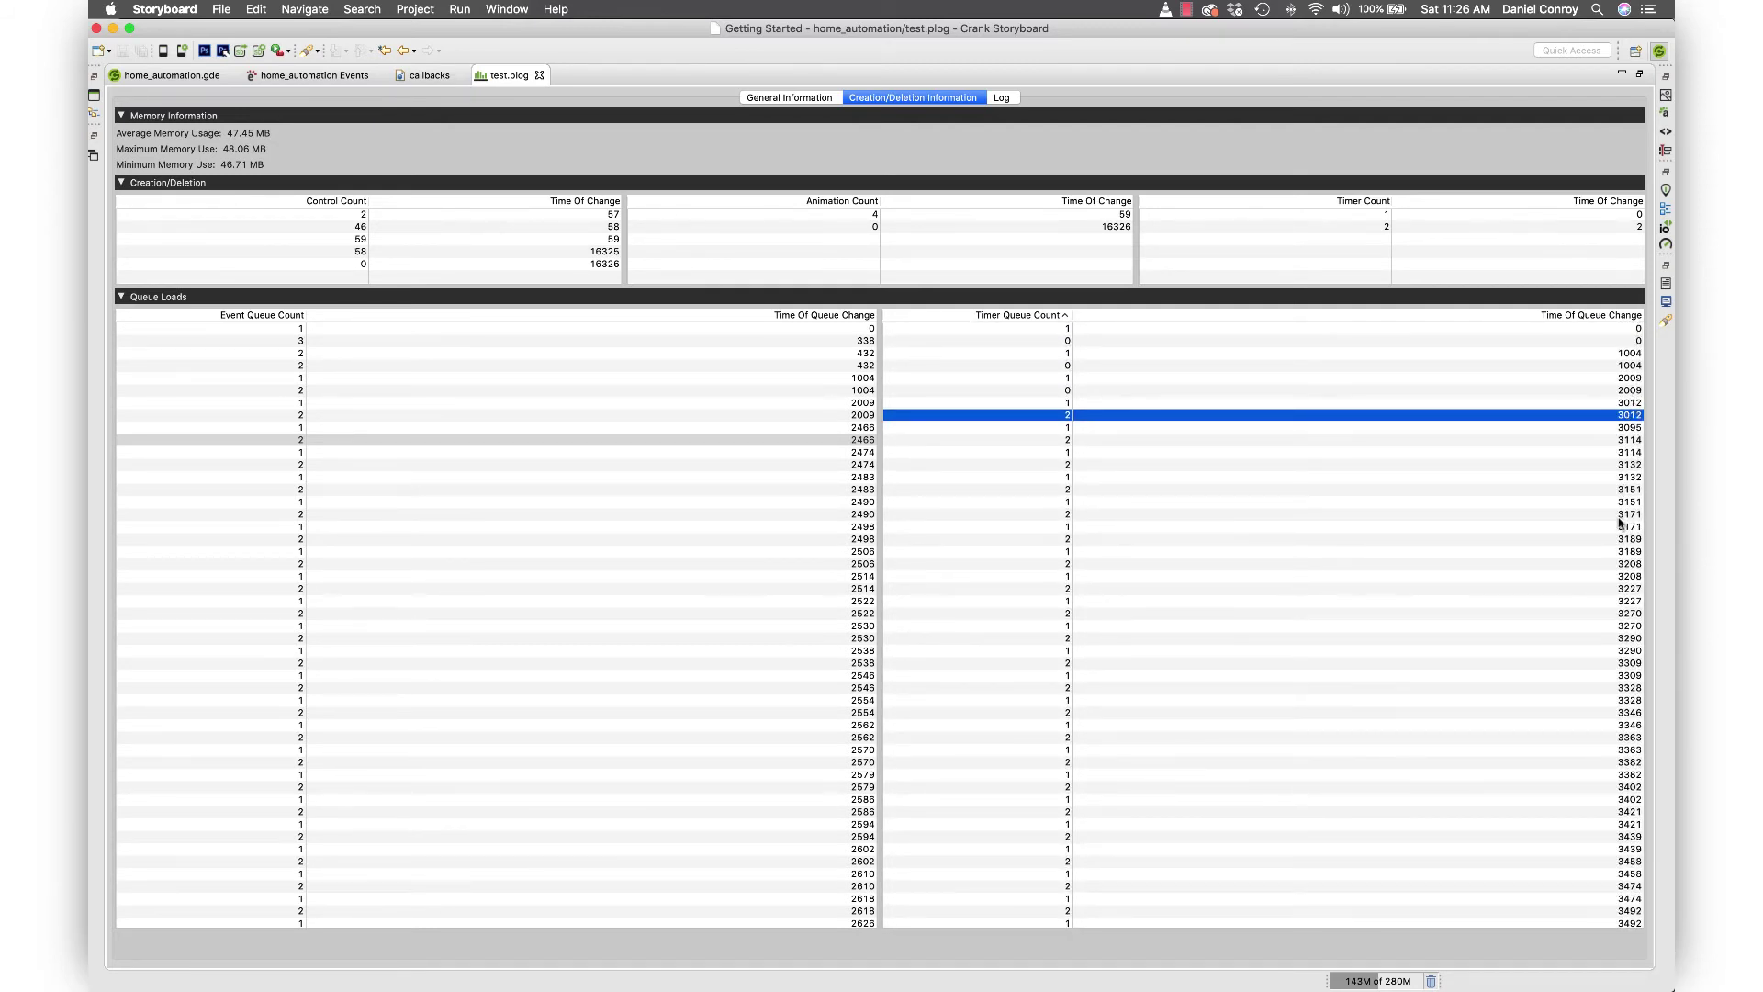
pyautogui.click(1625, 806)
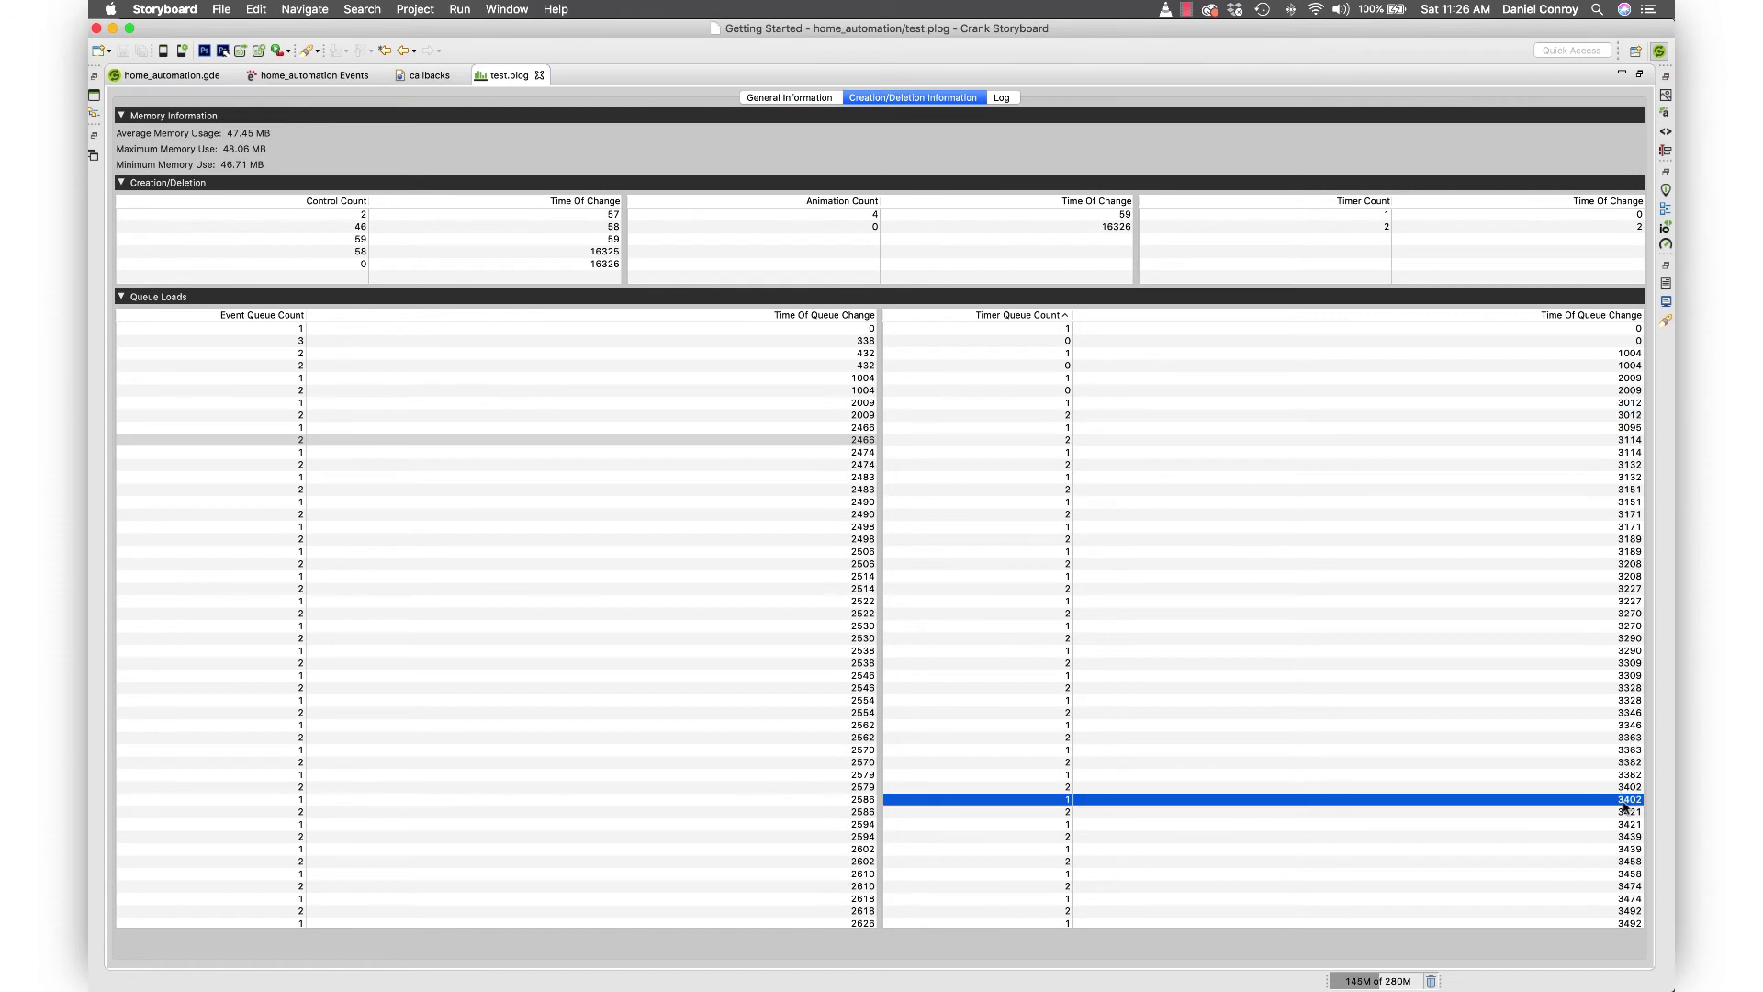
pyautogui.scroll(-4, 1625, 806)
pyautogui.click(1626, 806)
pyautogui.scroll(1, 1625, 806)
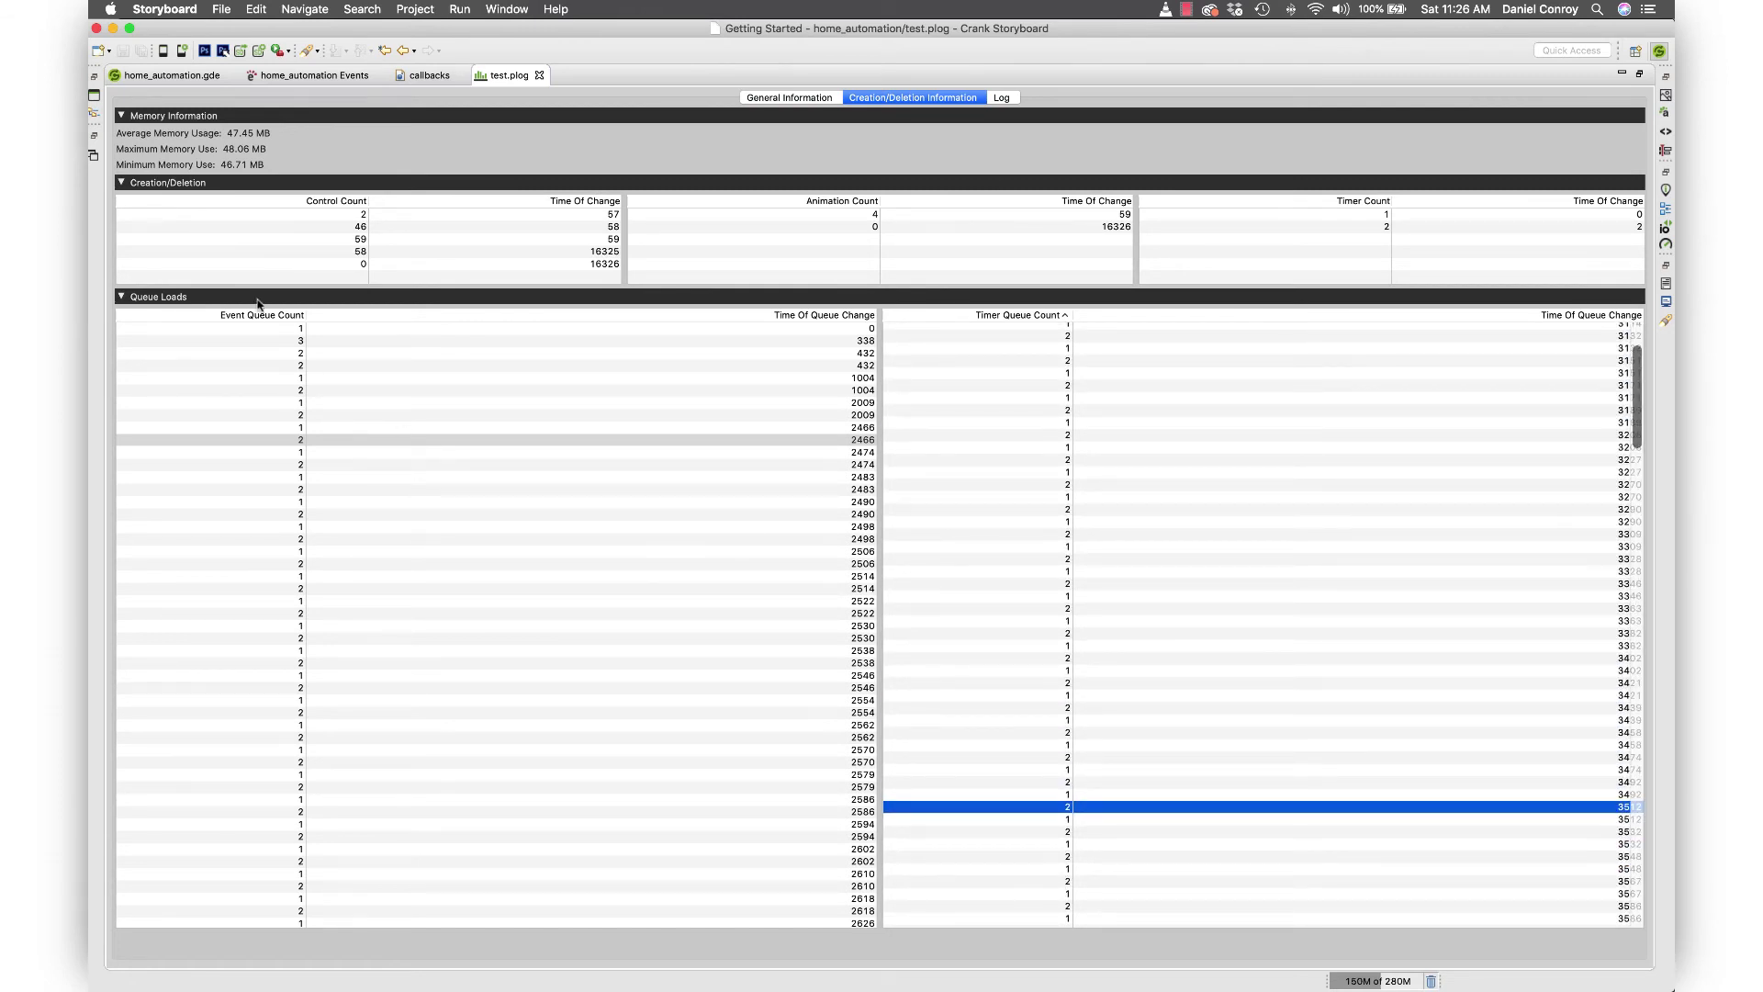
# - Sort the Creation/Deletion table by Control Count in ascending order and go through its rows
pyautogui.click(229, 250)
pyautogui.click(309, 201)
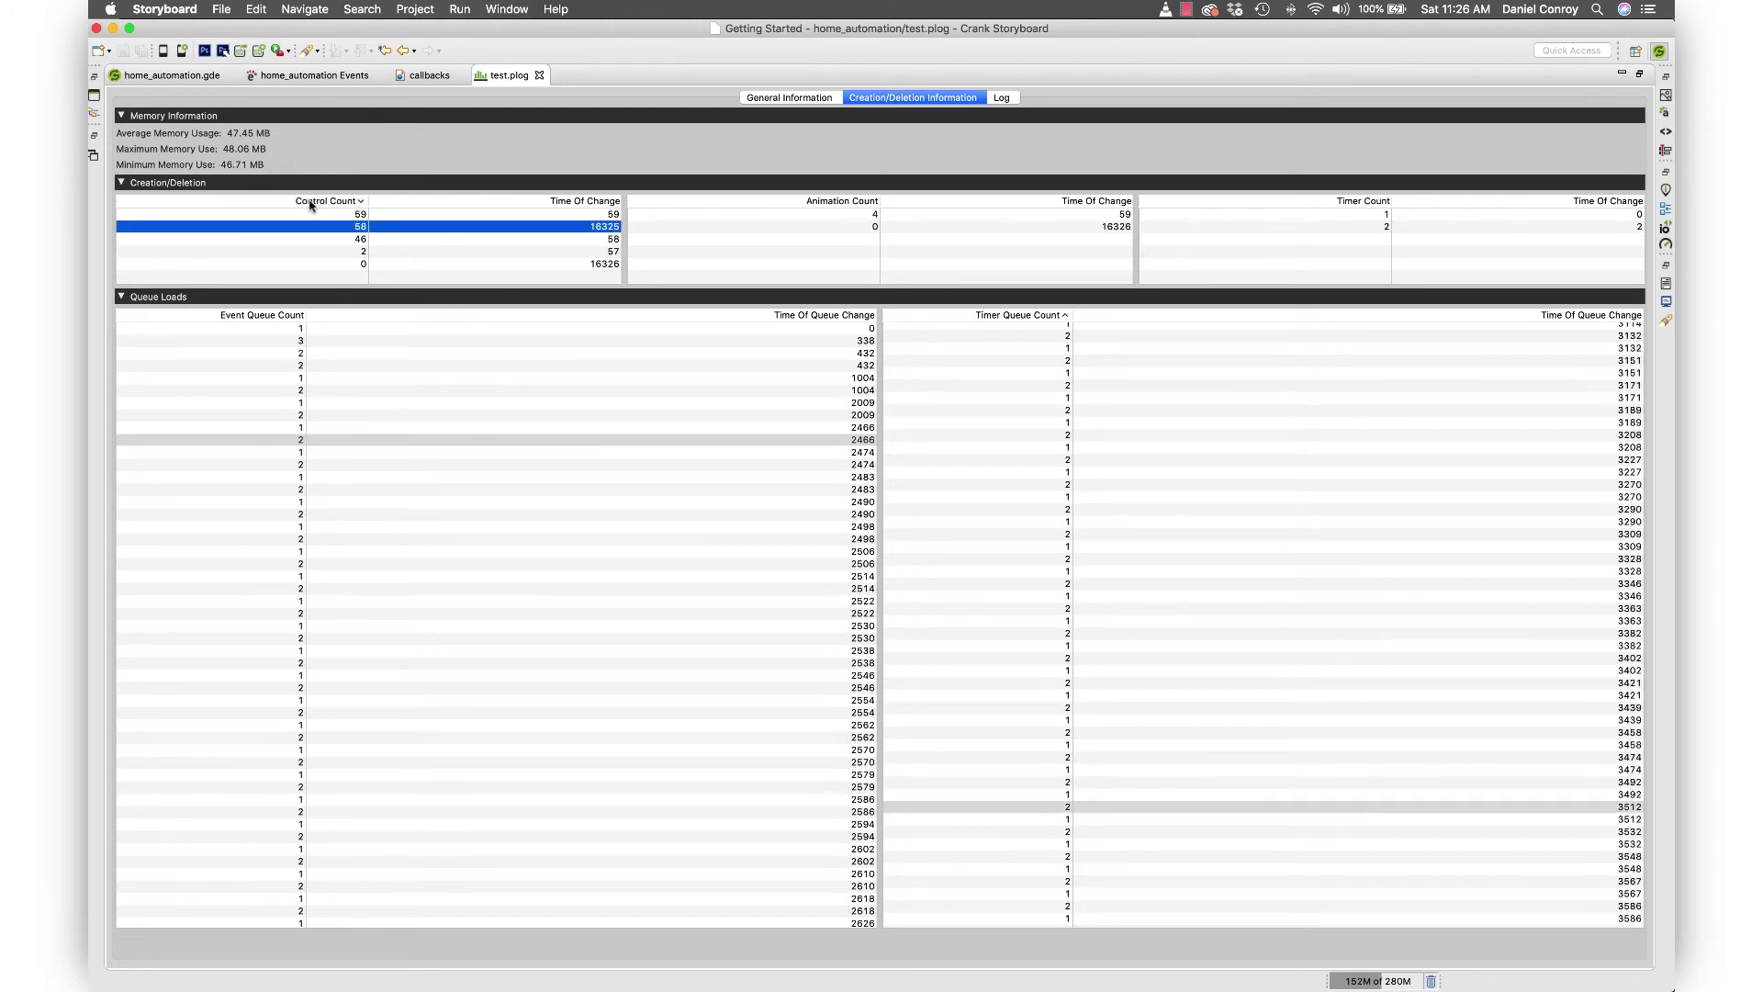
pyautogui.click(311, 203)
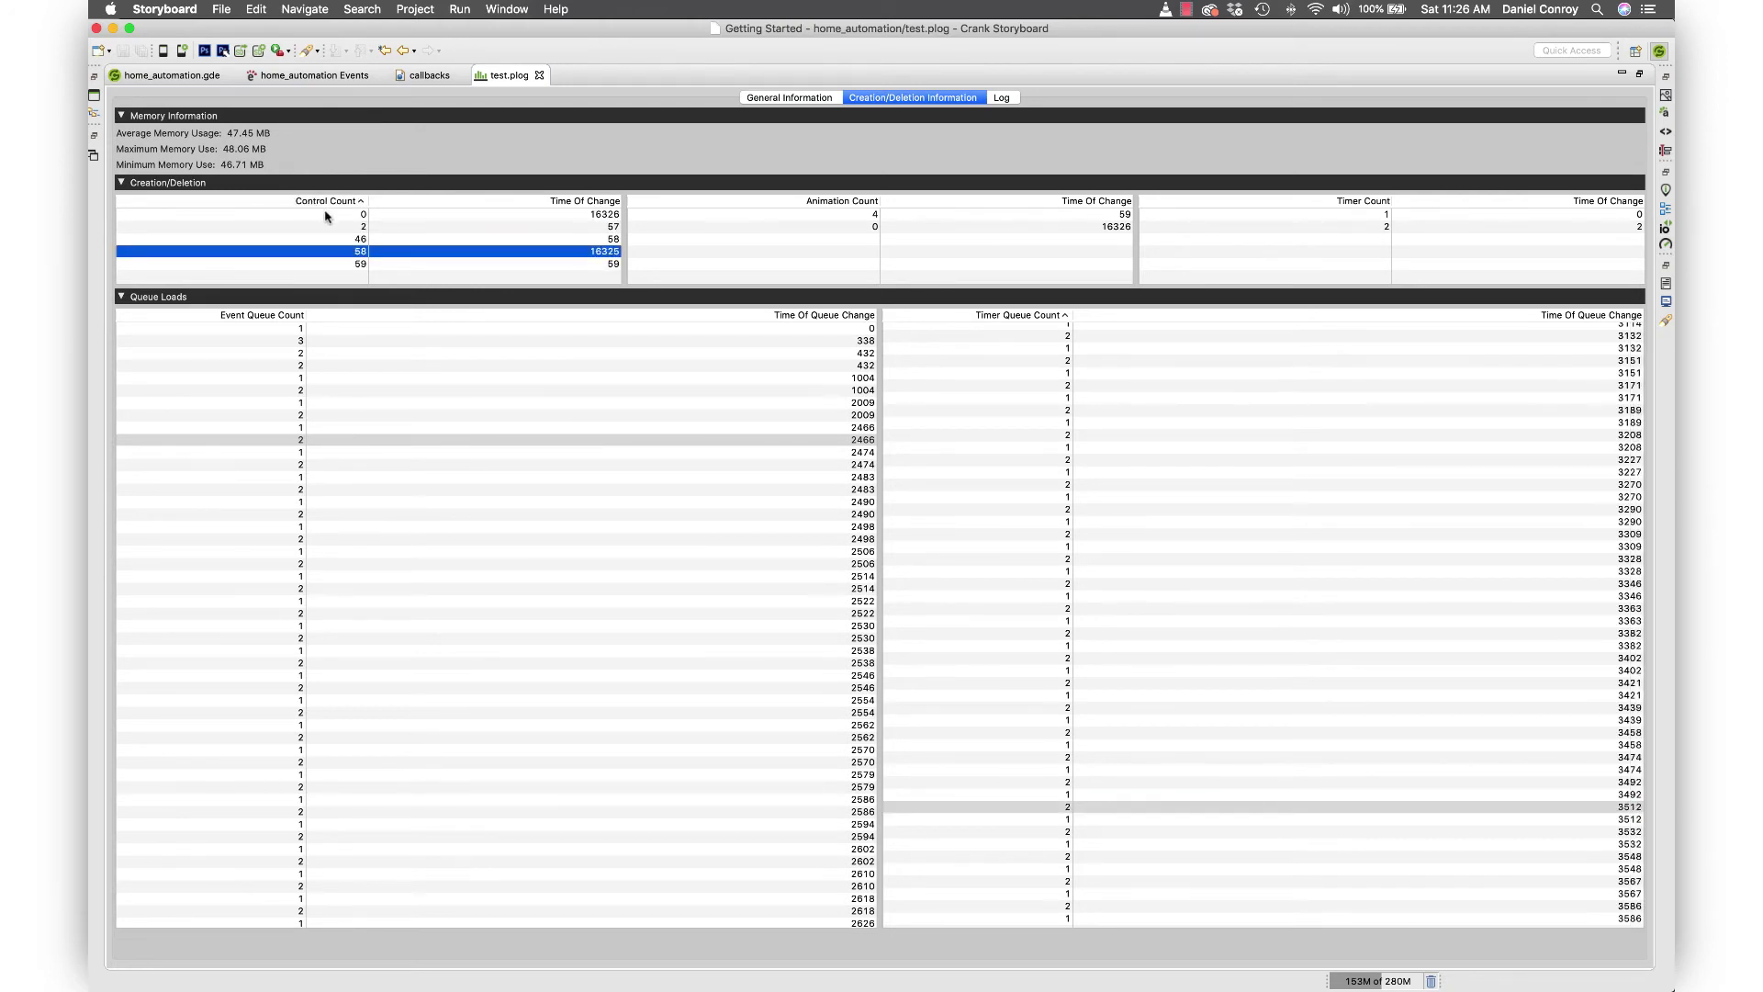
pyautogui.click(326, 215)
pyautogui.press('Down')
pyautogui.press('Down')
pyautogui.press('Down')
# - Bring up the report's log and inspect the events nested under gre.init and the first climate screen, collapsing each again
pyautogui.click(1002, 99)
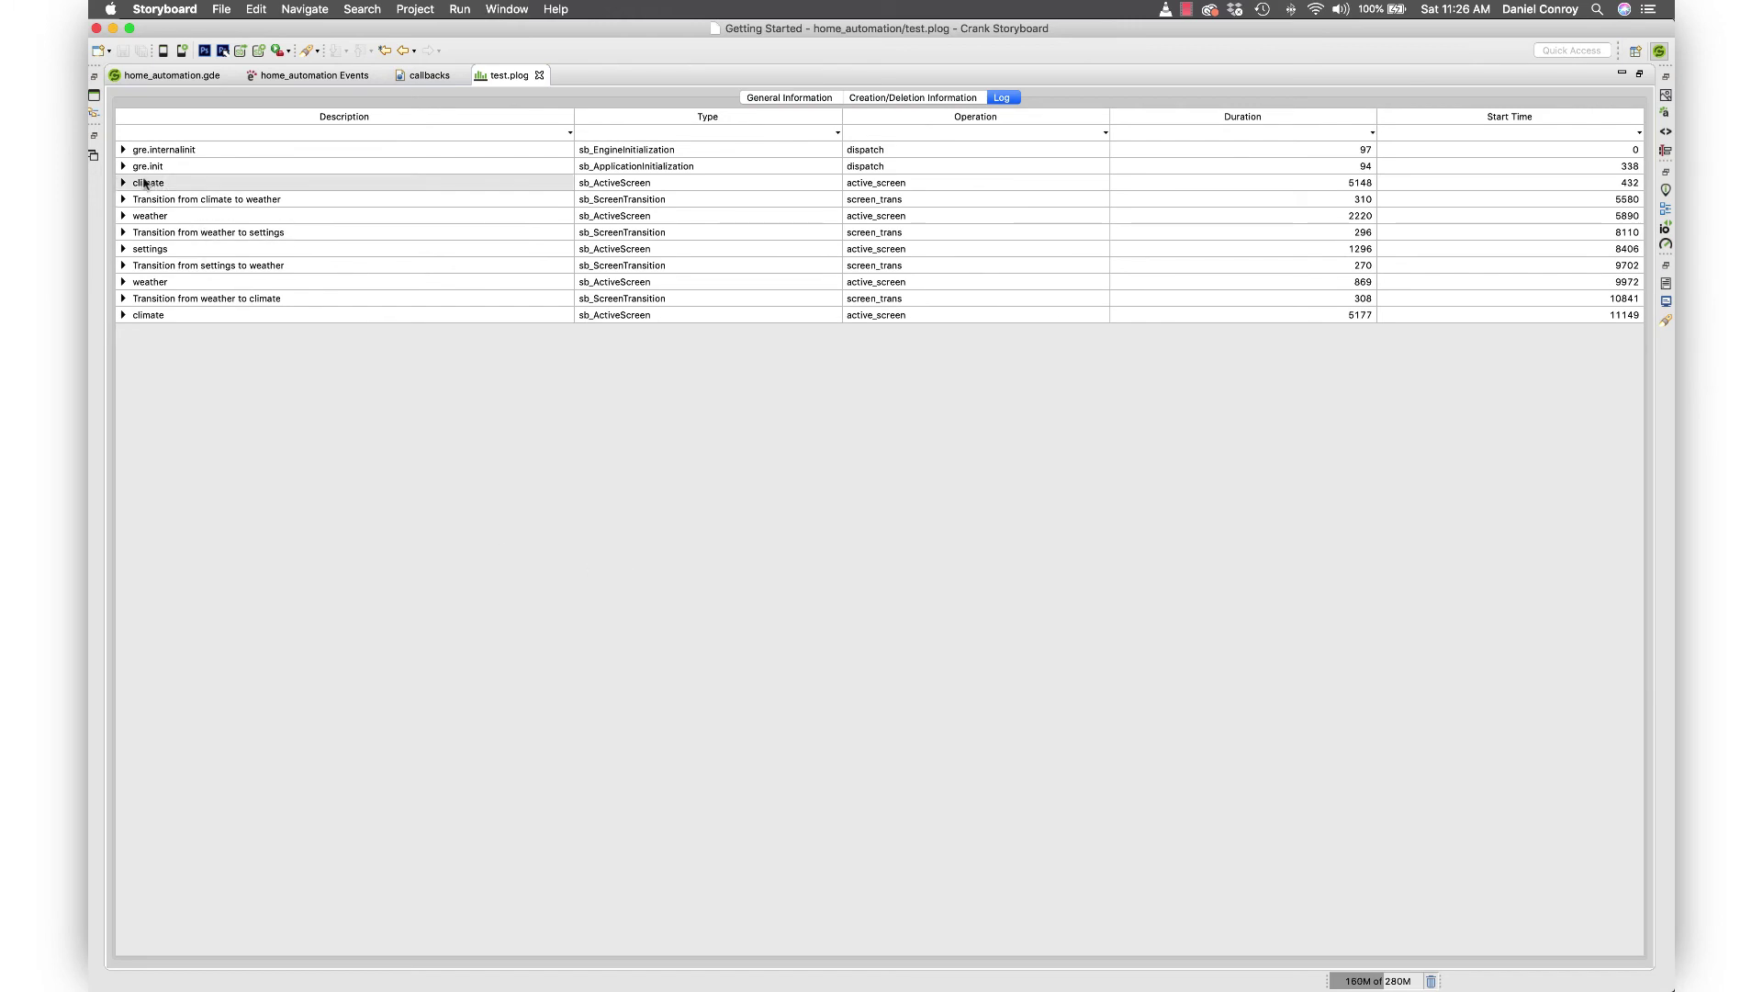
pyautogui.click(123, 166)
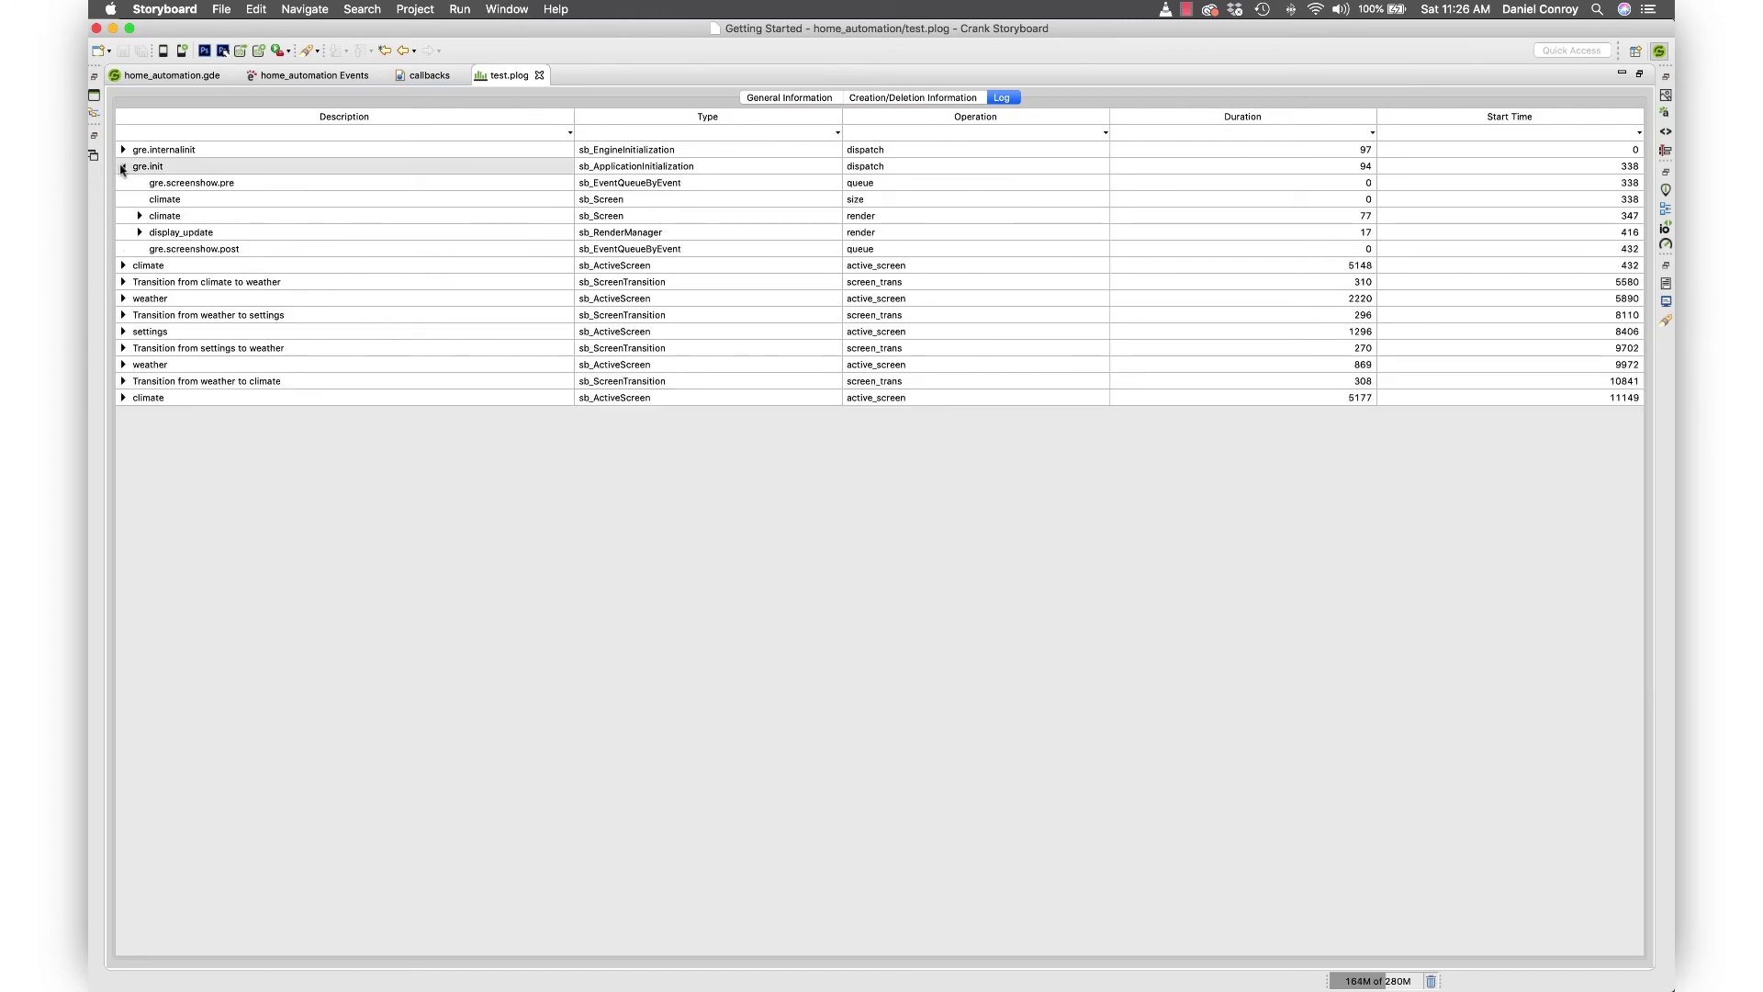
pyautogui.click(122, 166)
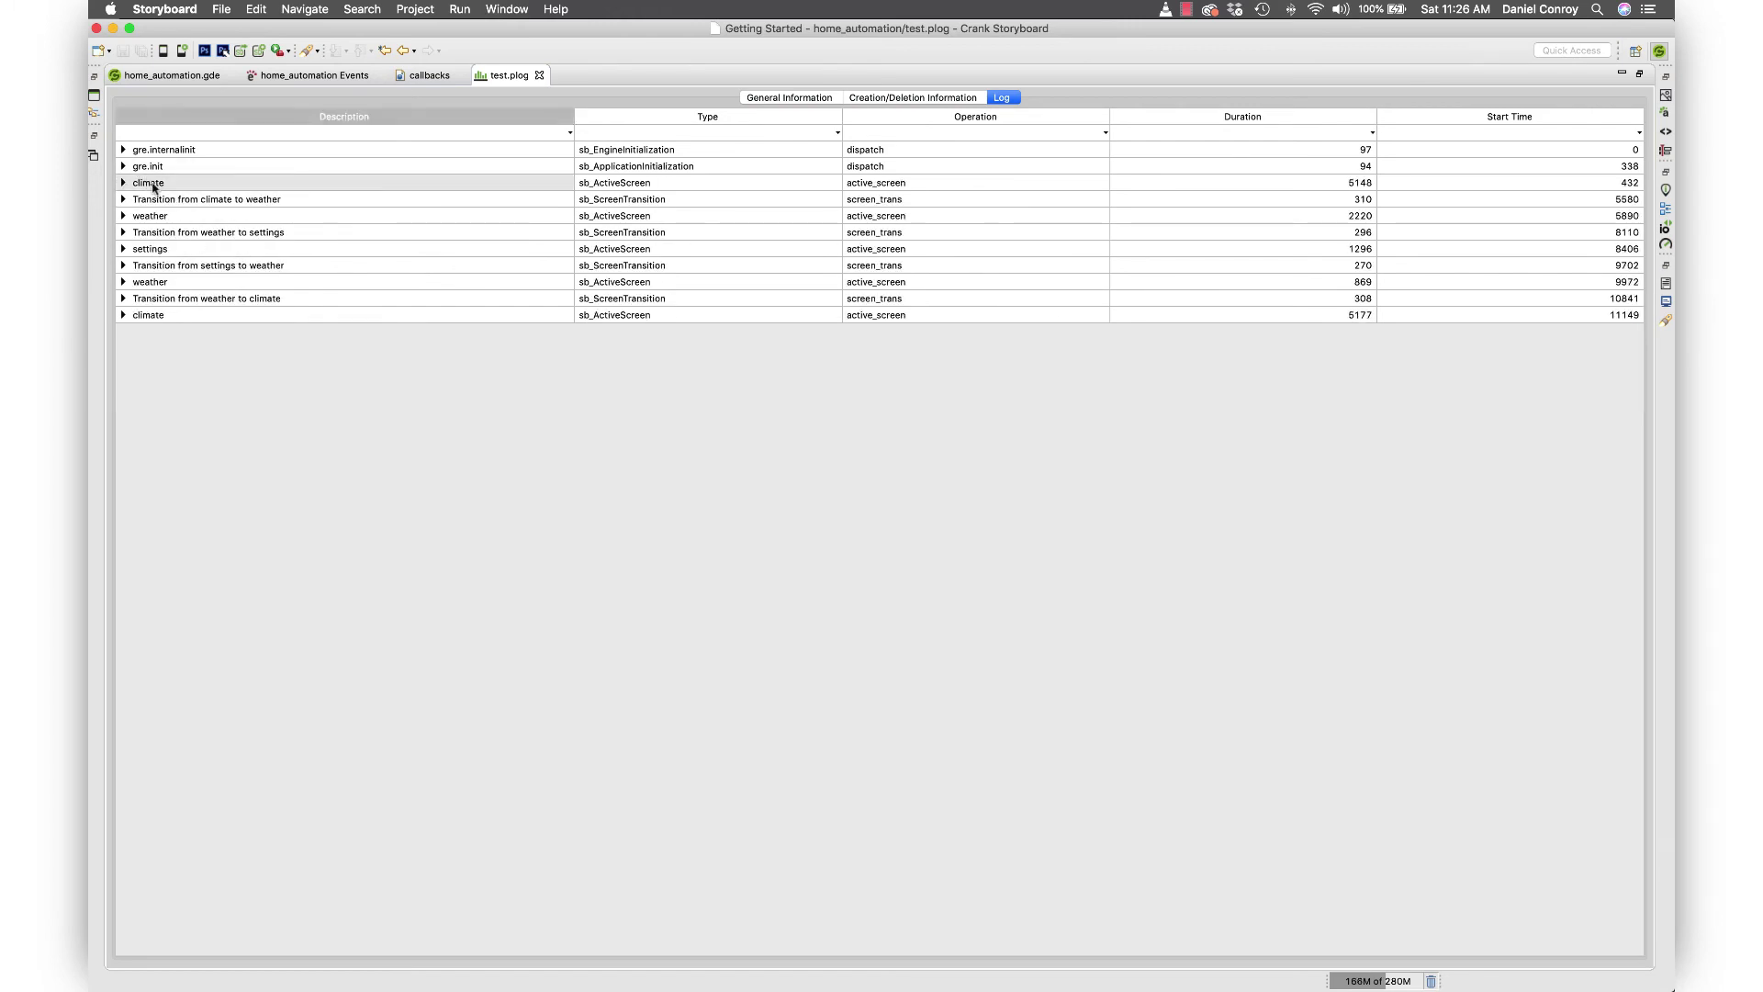
pyautogui.click(123, 183)
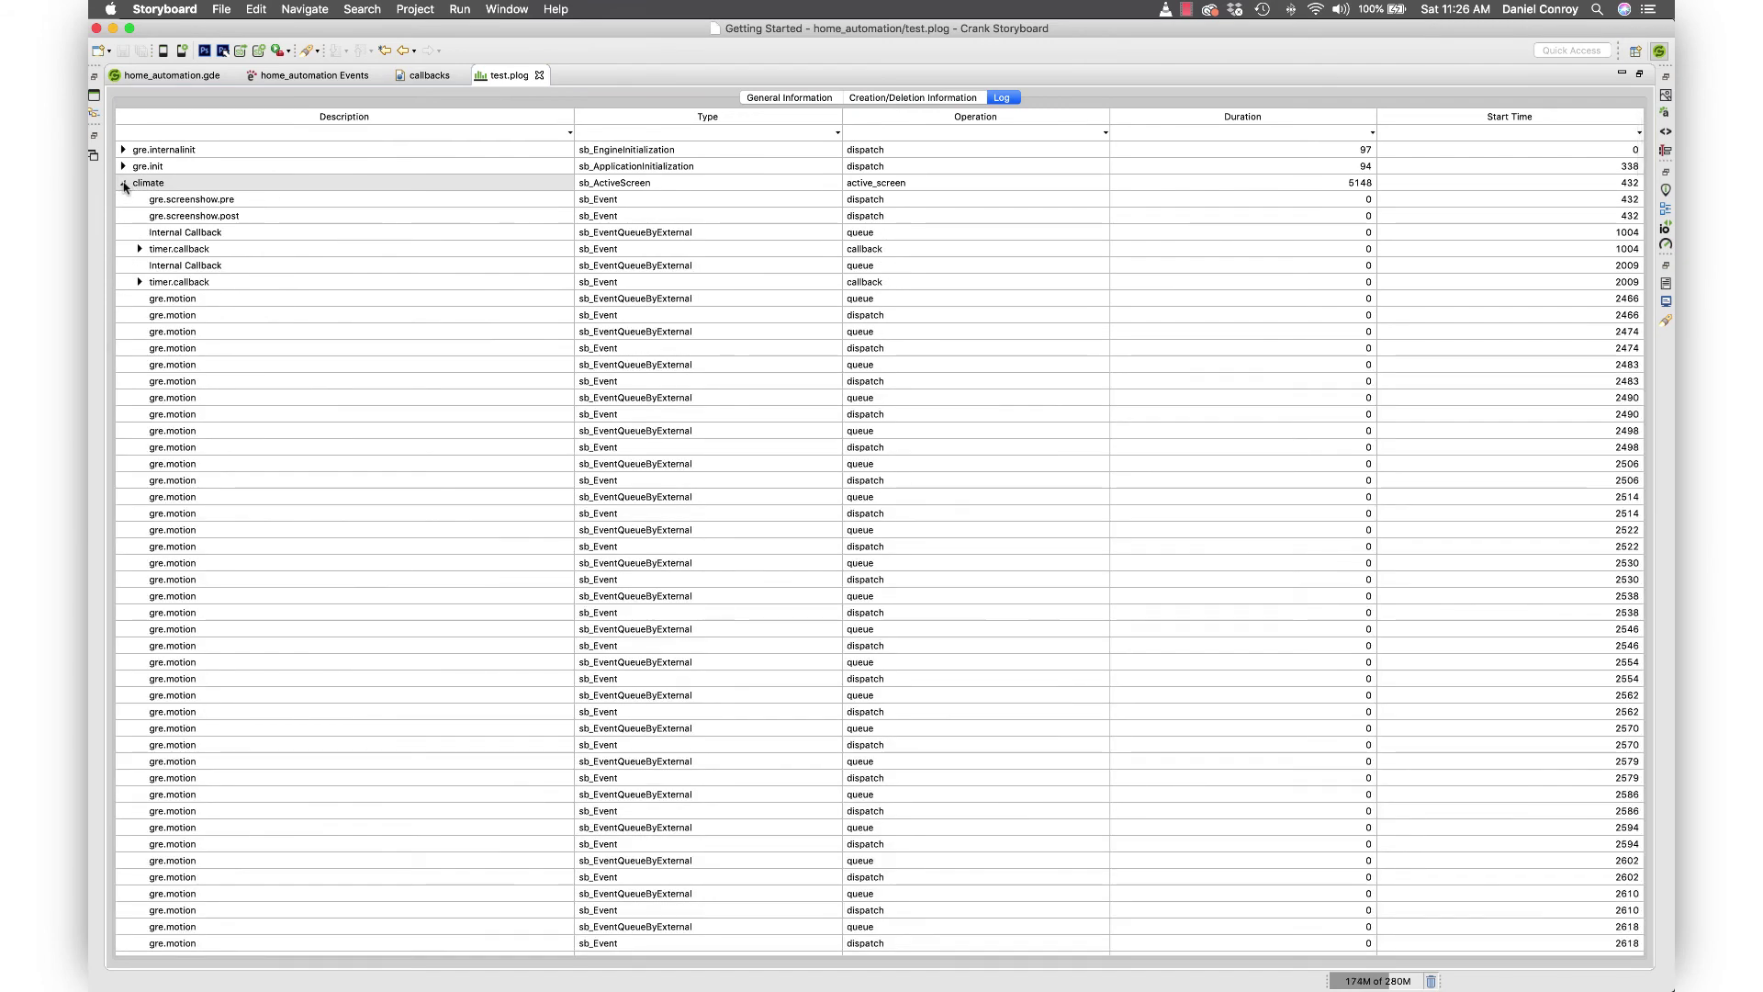
pyautogui.click(123, 183)
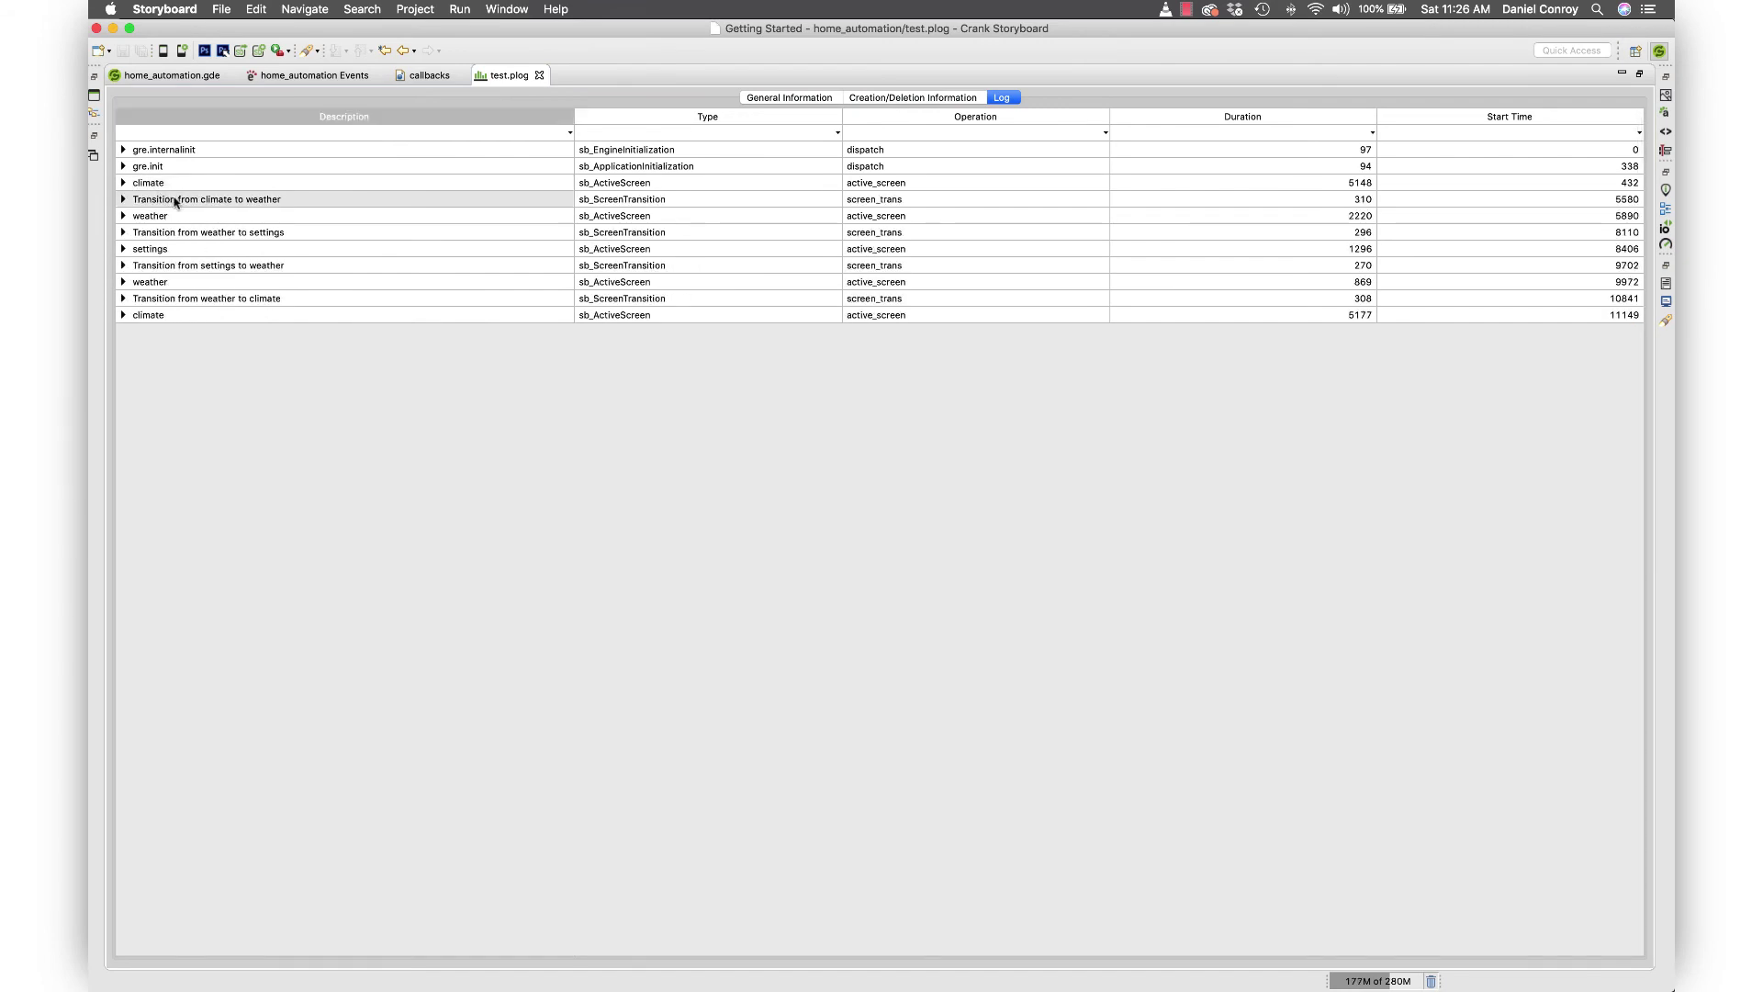
# - Inspect the first weather screen's logged events, including the action under its nested gre.motion dispatch, then collapse the entry and check its start time
pyautogui.click(123, 215)
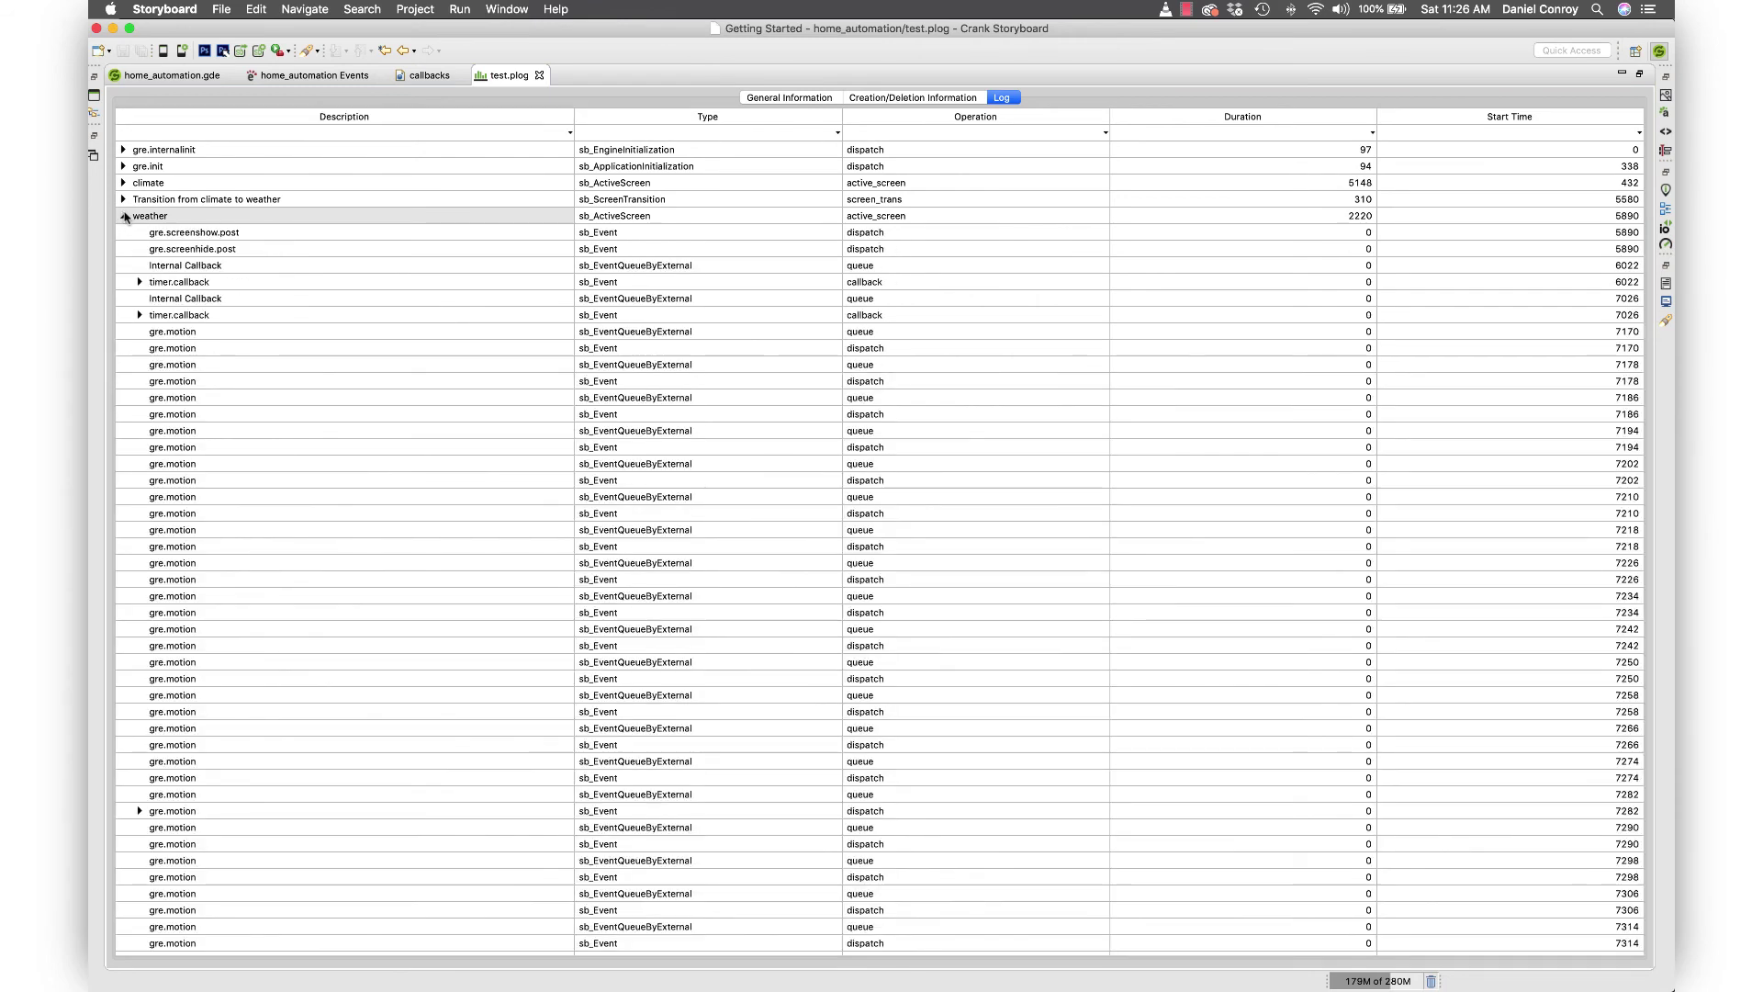
pyautogui.scroll(-1, 335, 565)
pyautogui.scroll(-5, 335, 567)
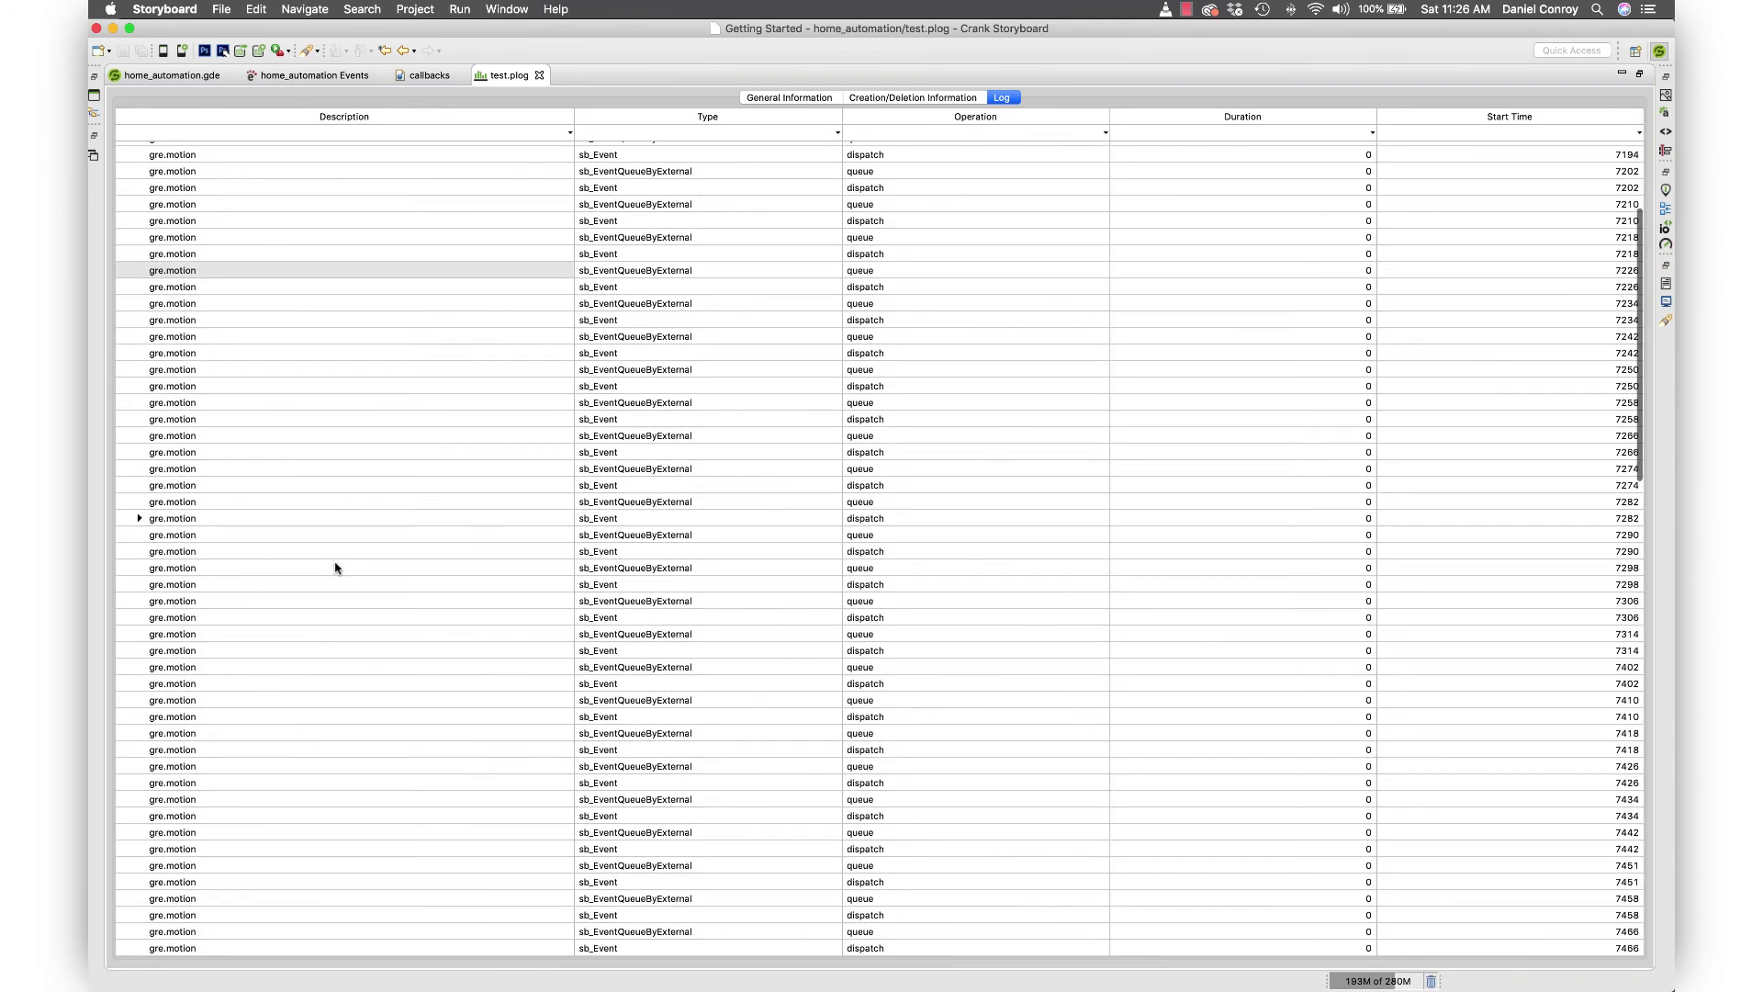
pyautogui.scroll(-1, 335, 567)
pyautogui.click(335, 567)
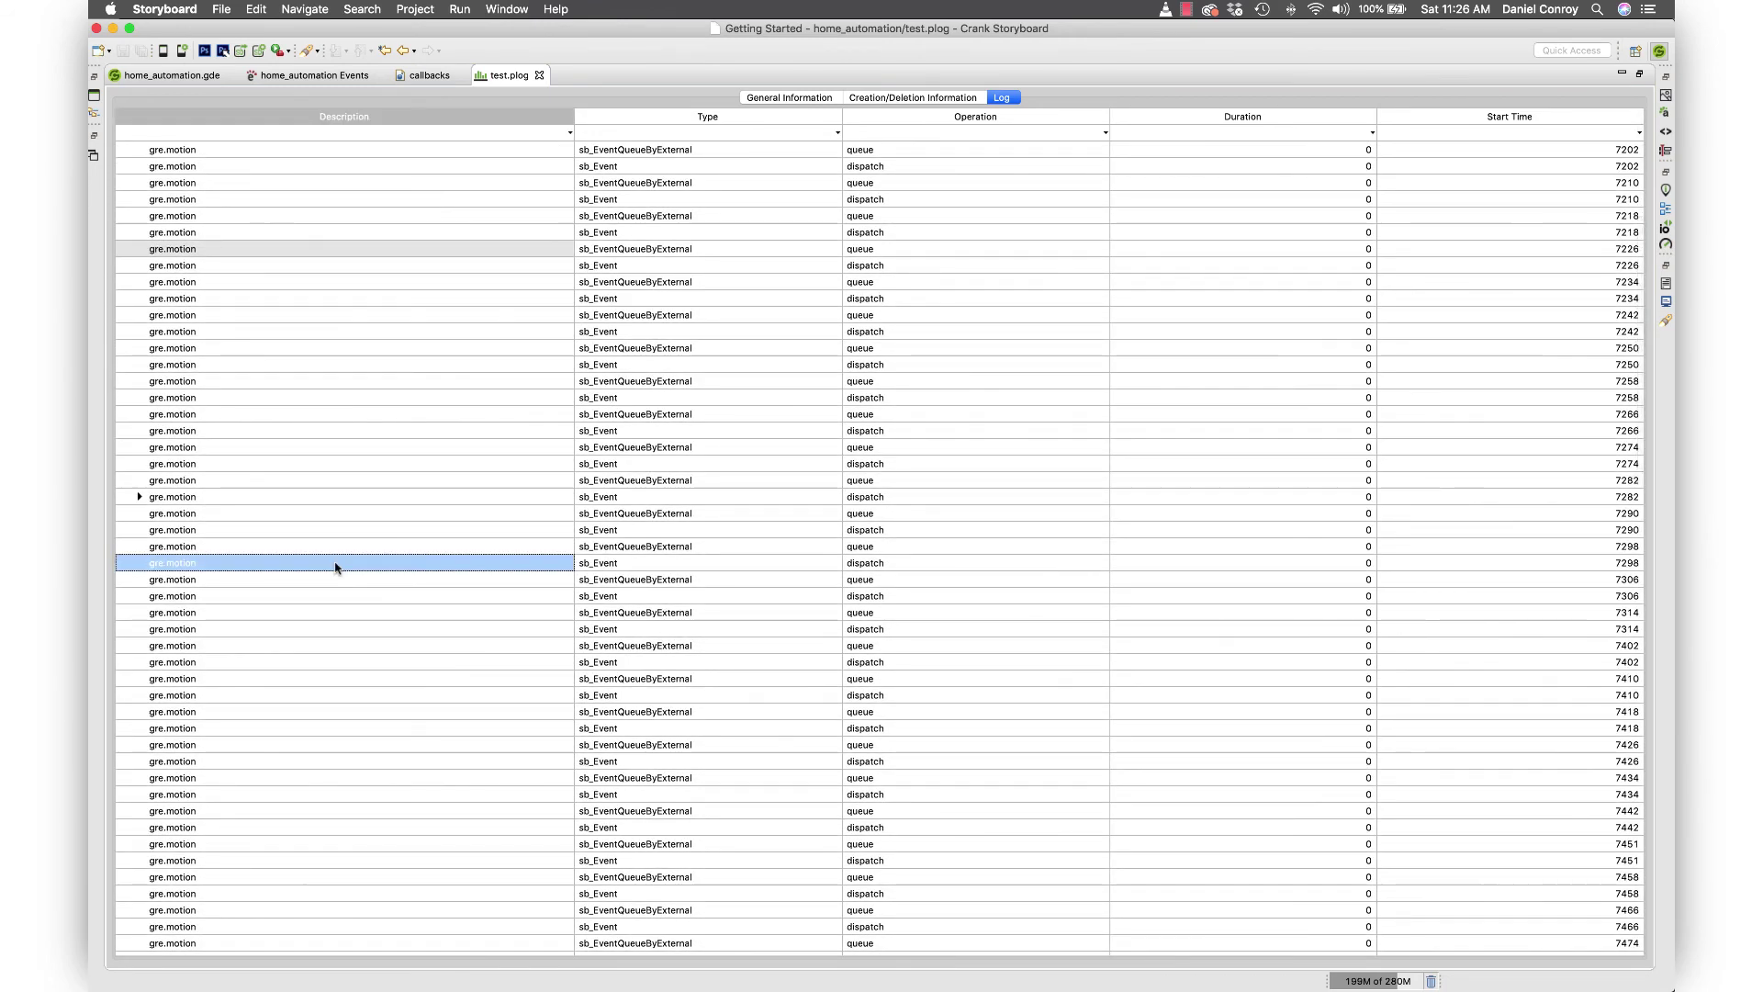
pyautogui.click(140, 497)
pyautogui.scroll(6, 322, 562)
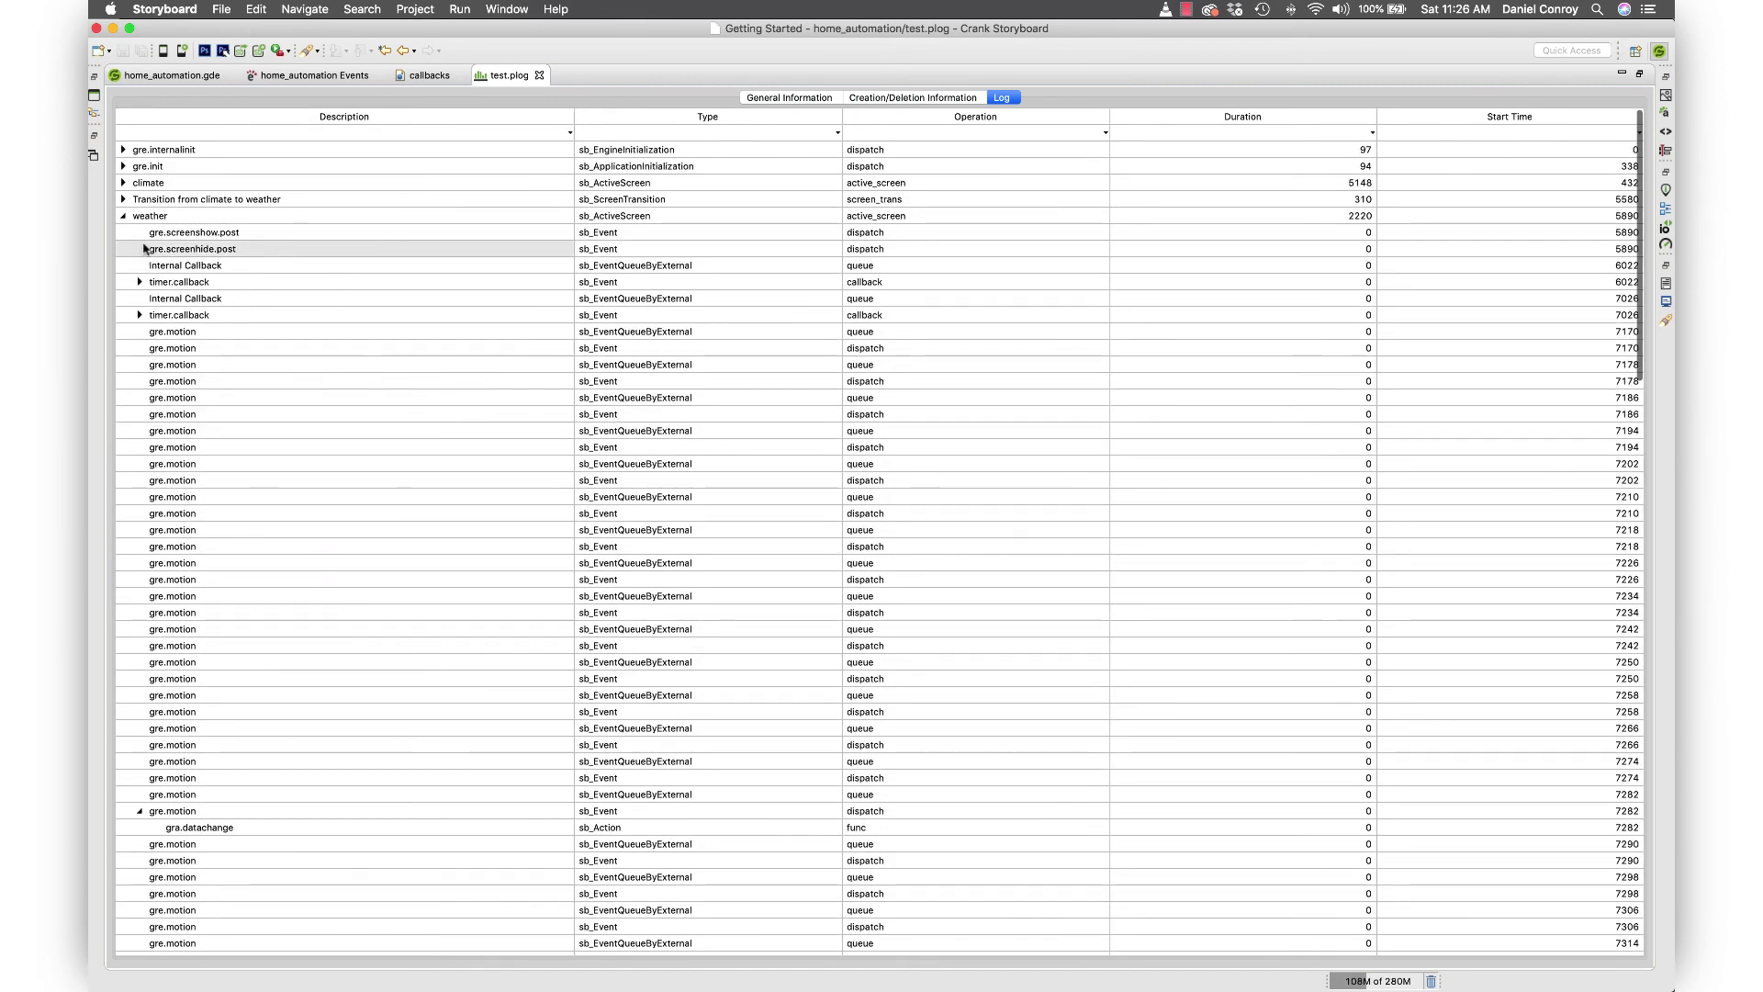
pyautogui.doubleClick(178, 216)
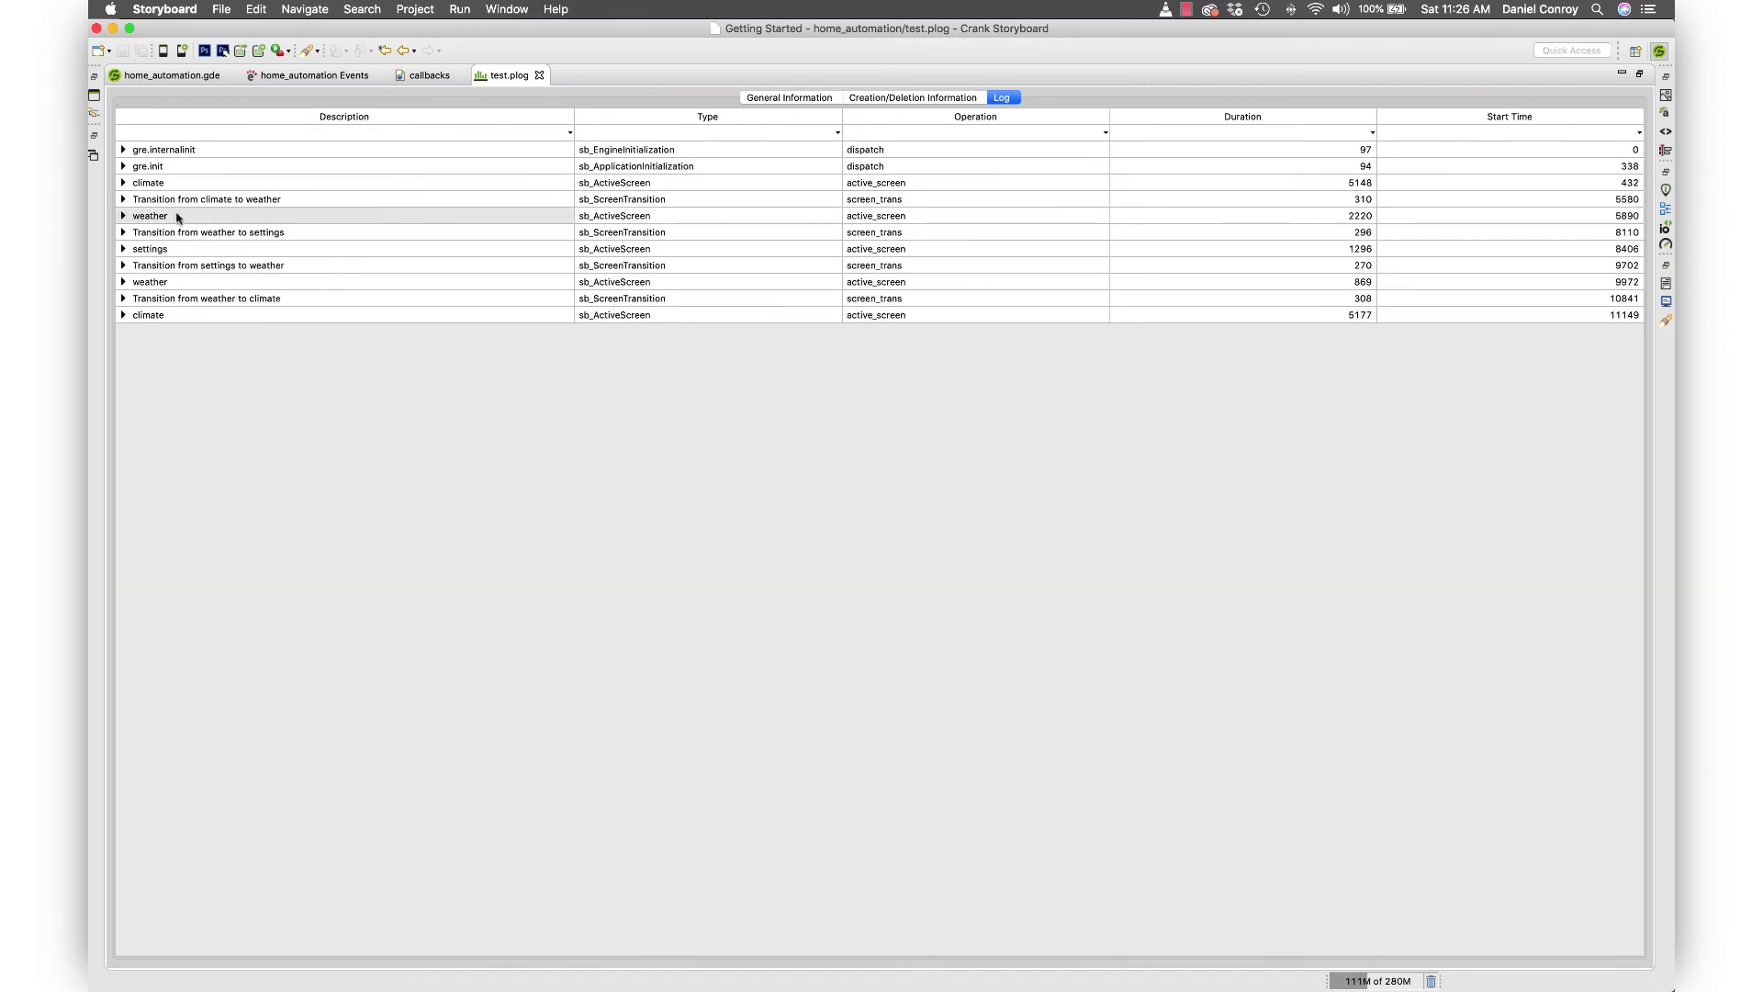
pyautogui.click(1590, 217)
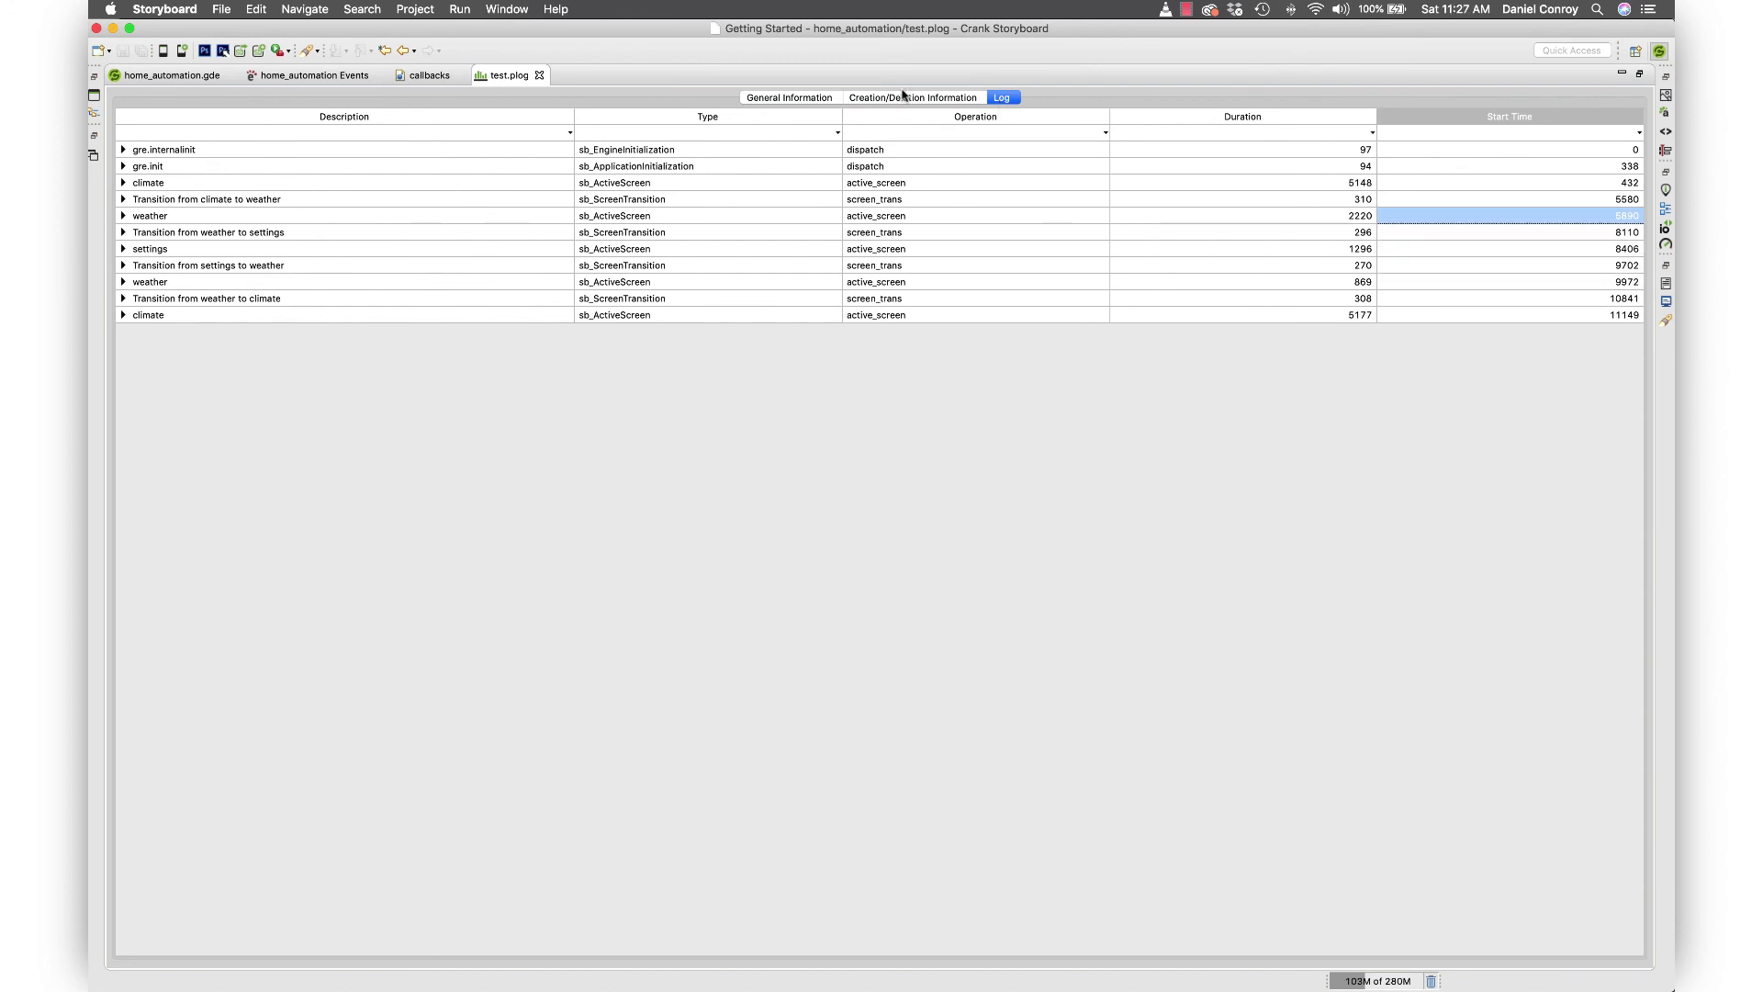
# - Restore the maximized test.plog report to its normal size within the workspace
pyautogui.doubleClick(503, 75)
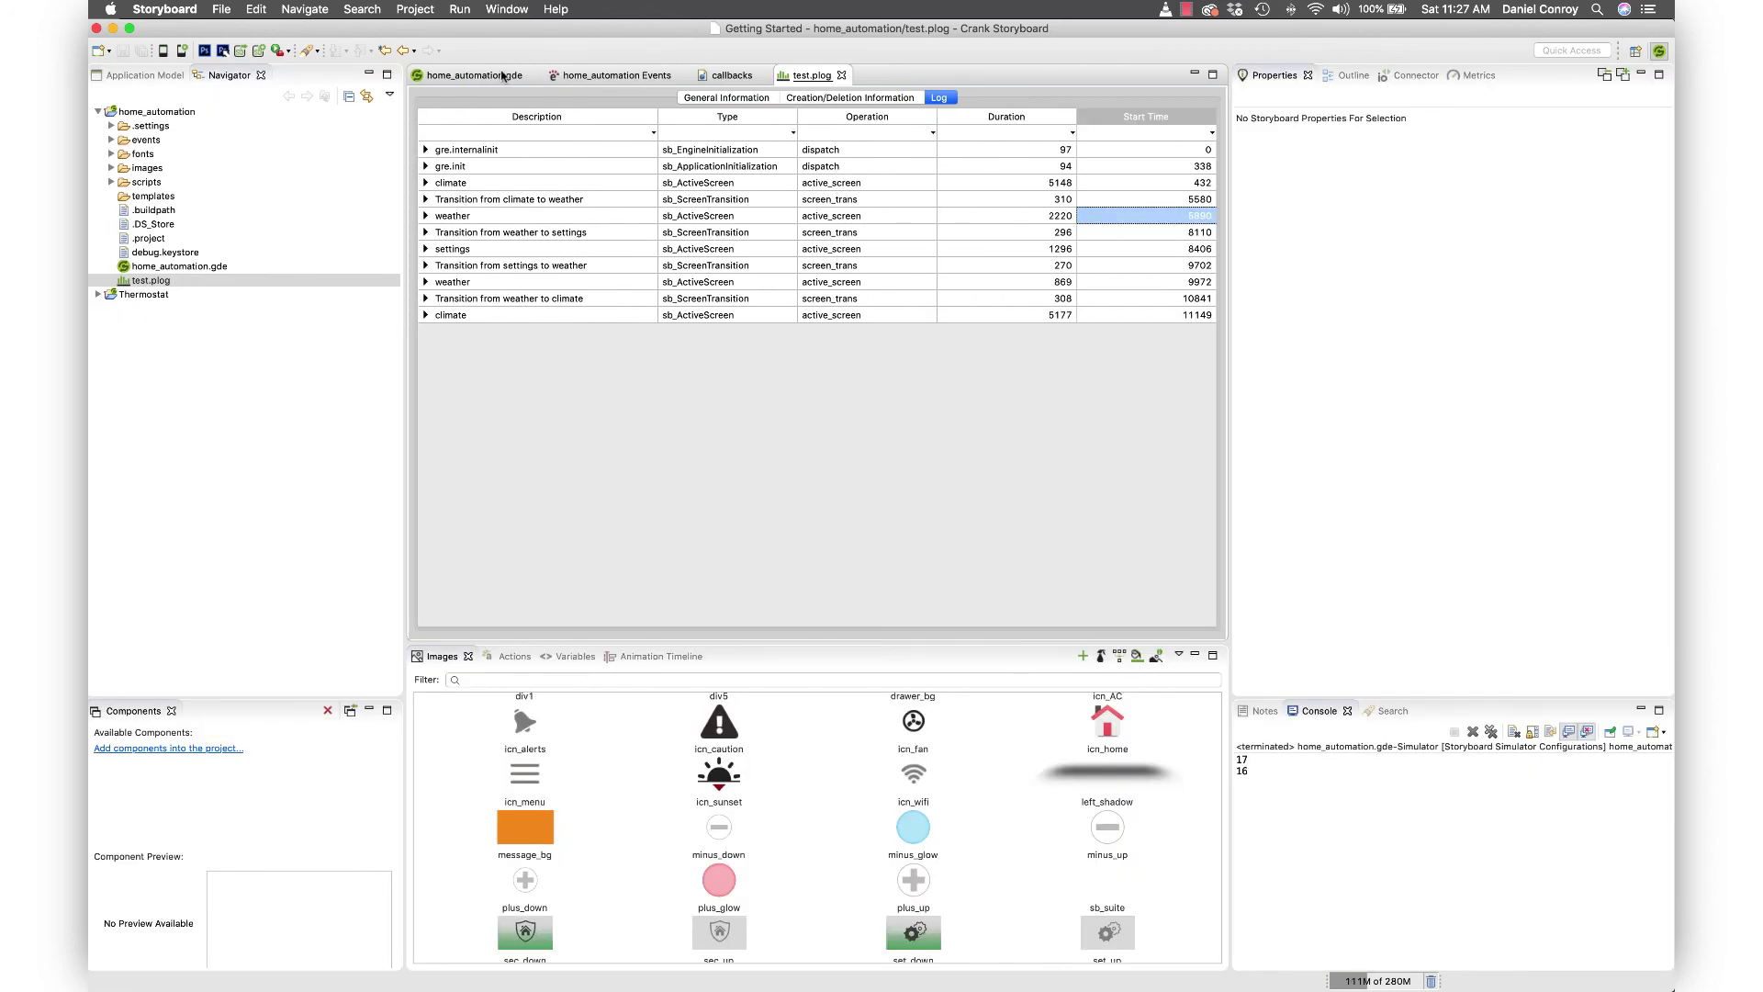
pyautogui.click(685, 97)
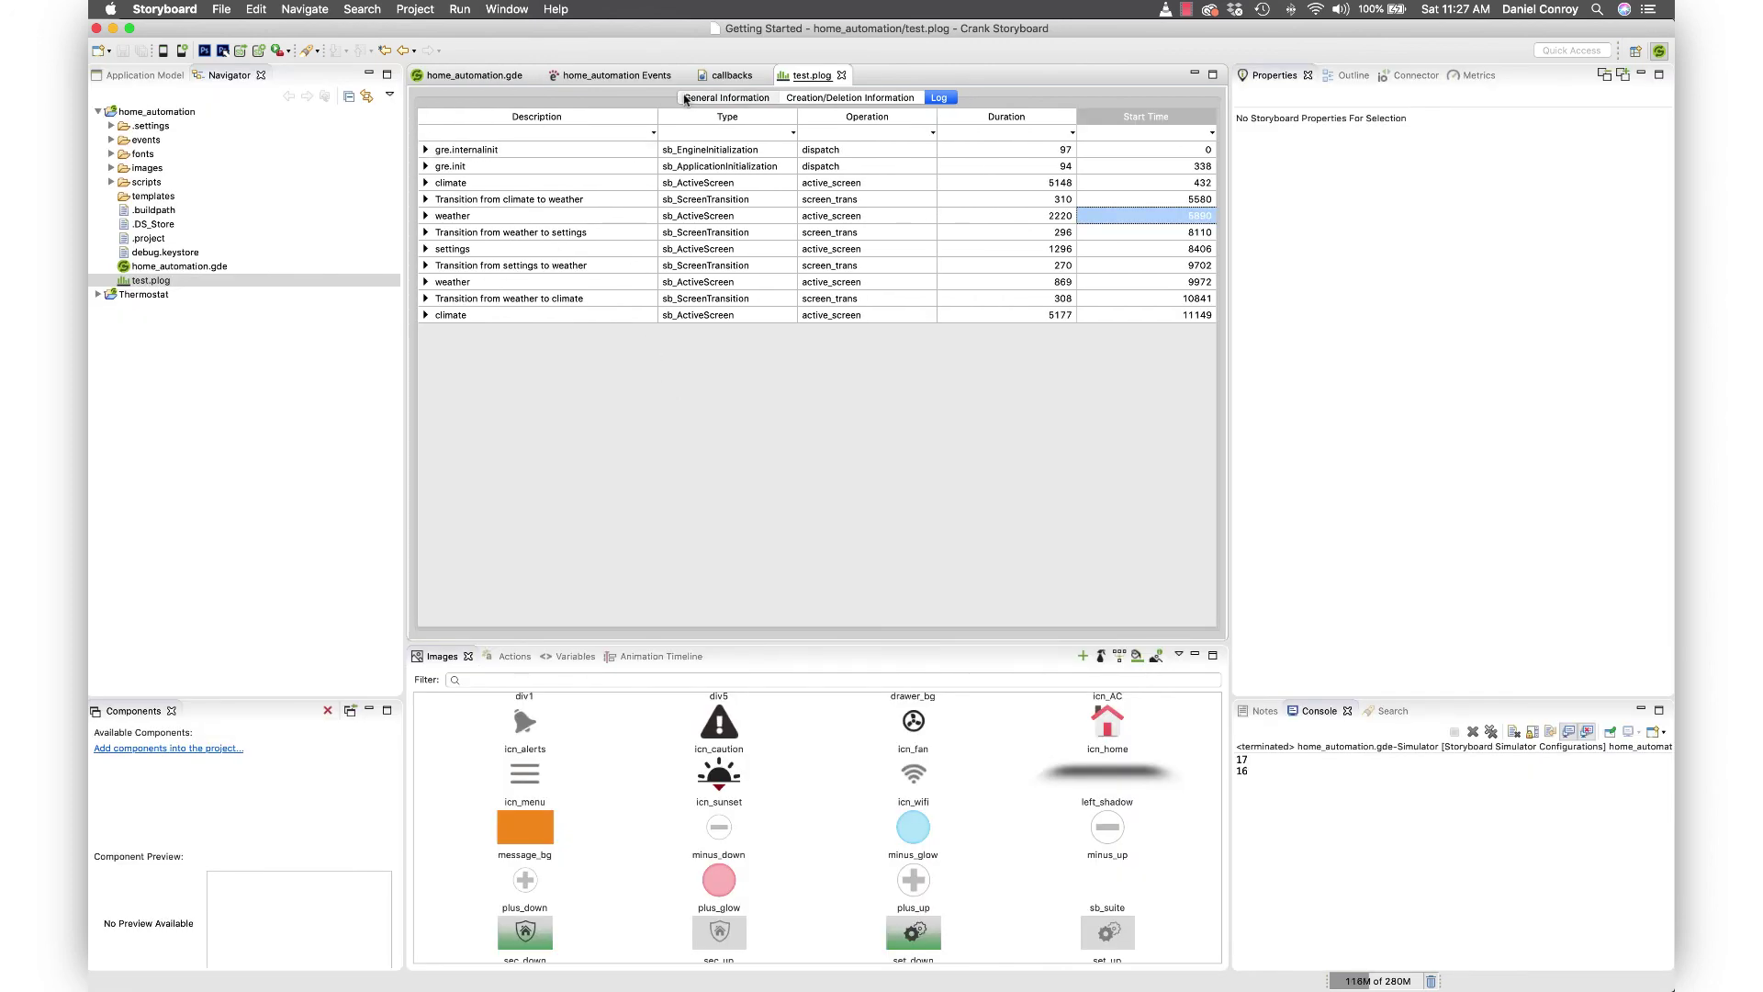